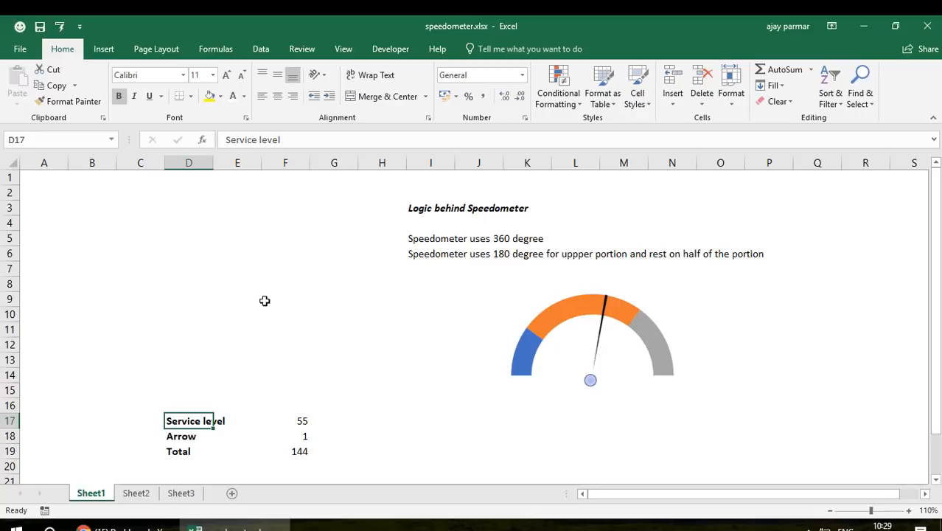
left_click(140, 270)
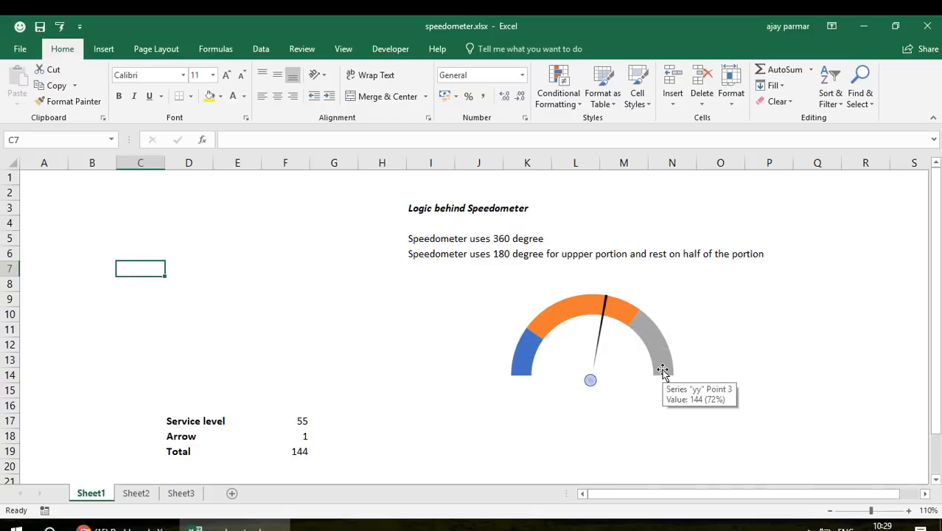
left_click(289, 418)
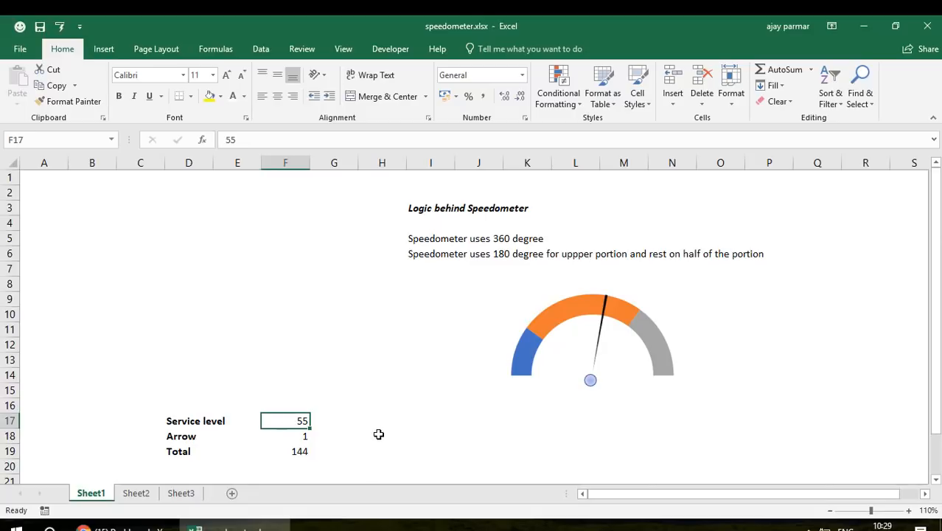
- Give the Service level, Arrow and Total table in D17:F19 a thick outside border without inner lines
left_click(201, 417)
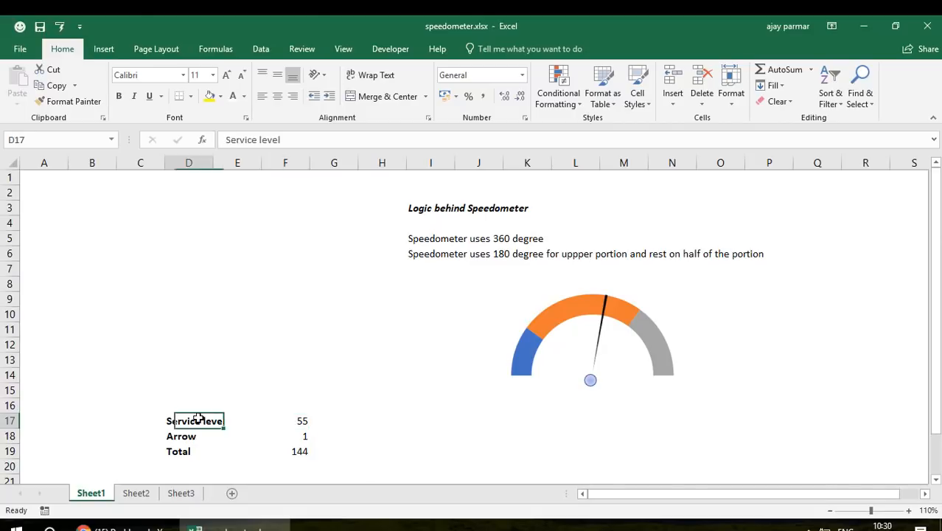
left_click(300, 452, "shift")
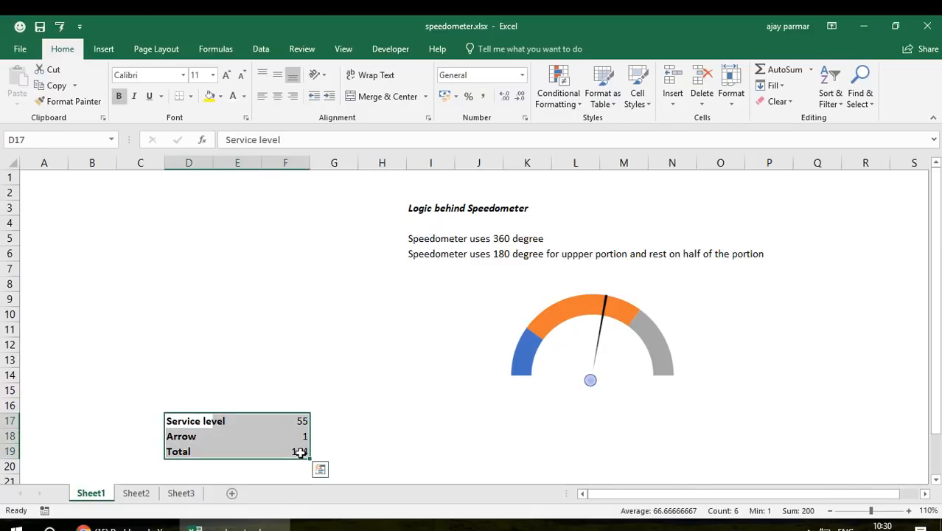
left_click(192, 98)
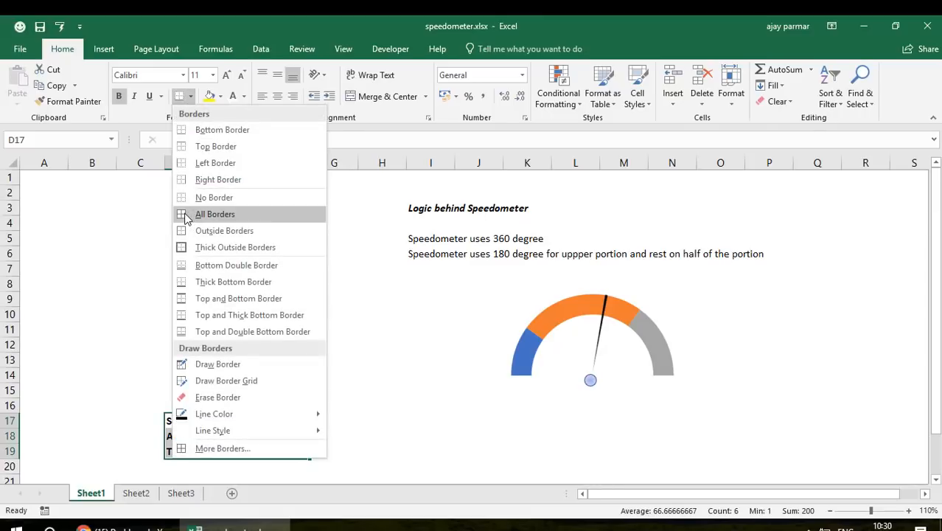
left_click(191, 216)
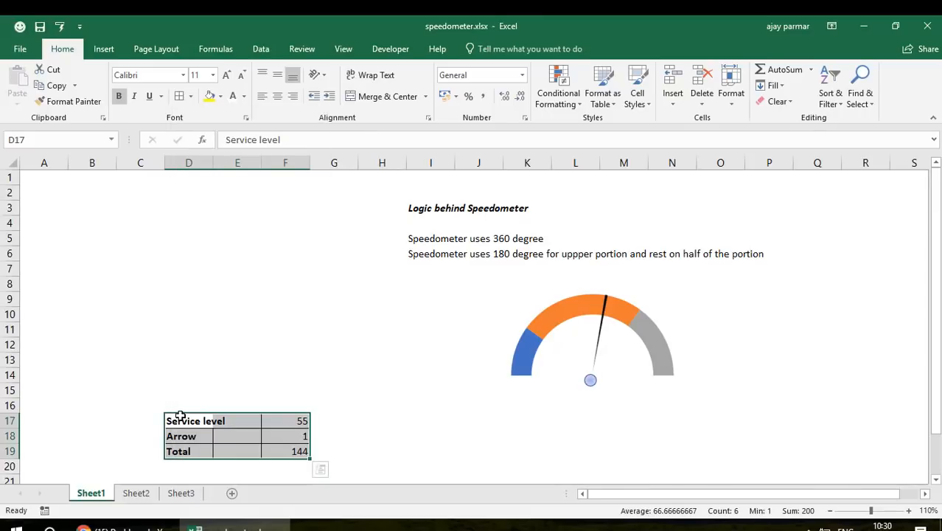
left_click(320, 469)
left_click(191, 99)
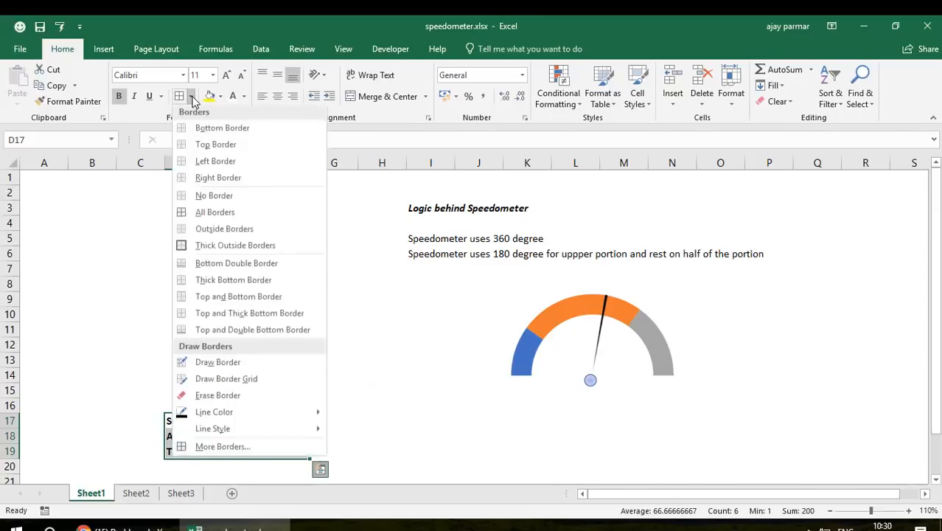
left_click(221, 244)
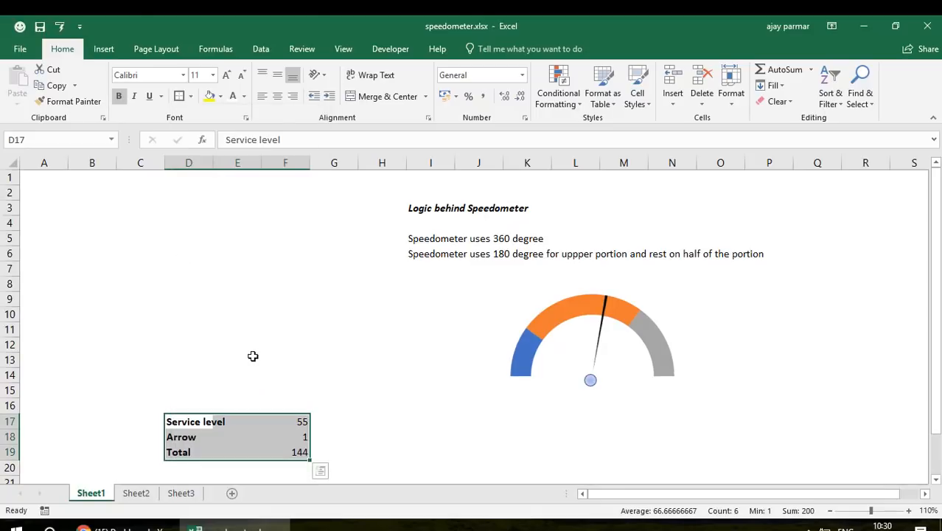
left_click(253, 356)
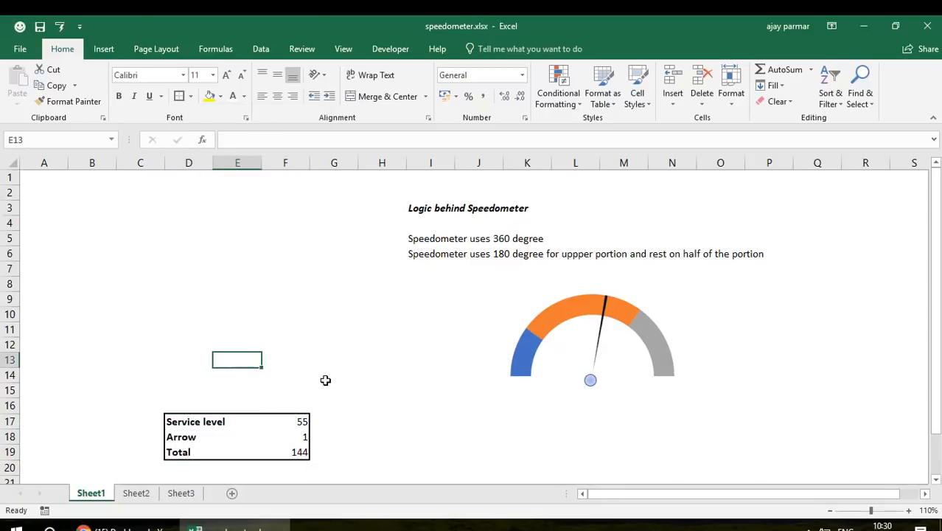
- Test the speedometer needle by setting the Service level value in F17 to 20 and to 99
left_click(292, 421)
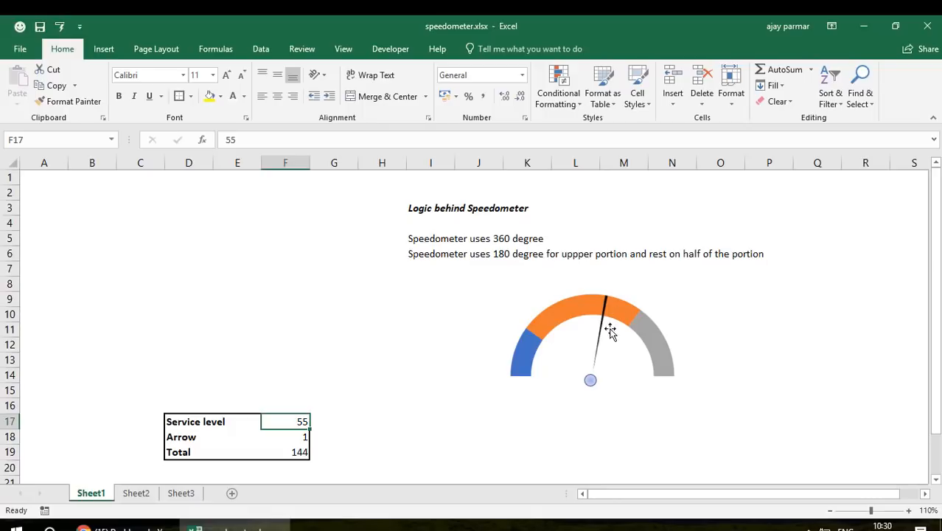
mouse_move(596, 339)
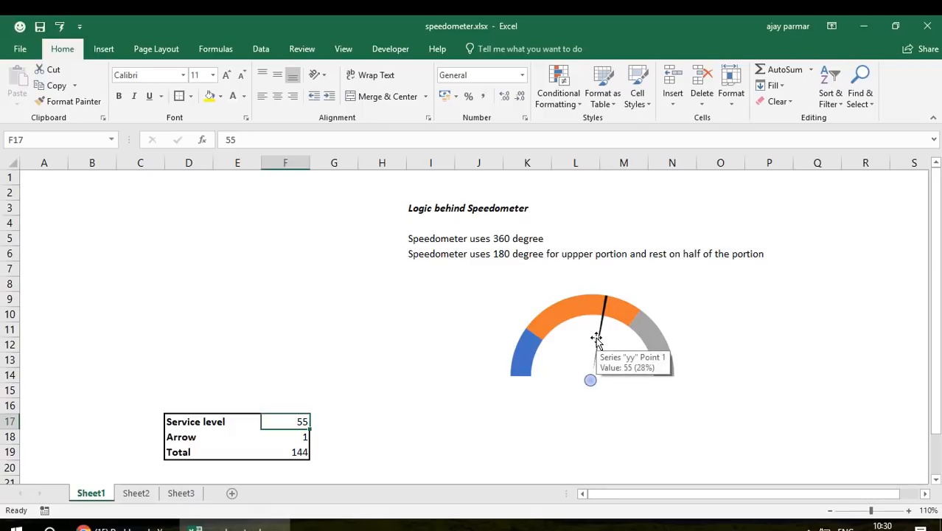
type("20")
key("Return")
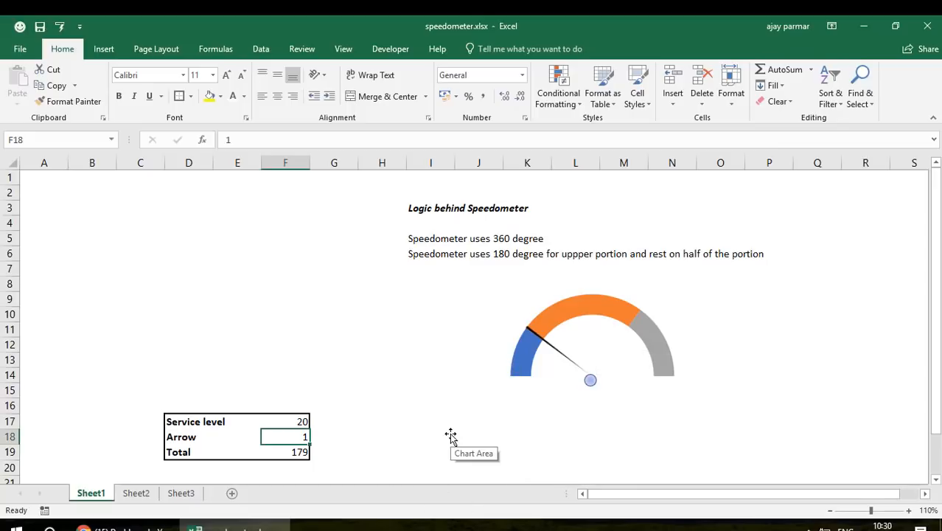
left_click(302, 419)
type("99")
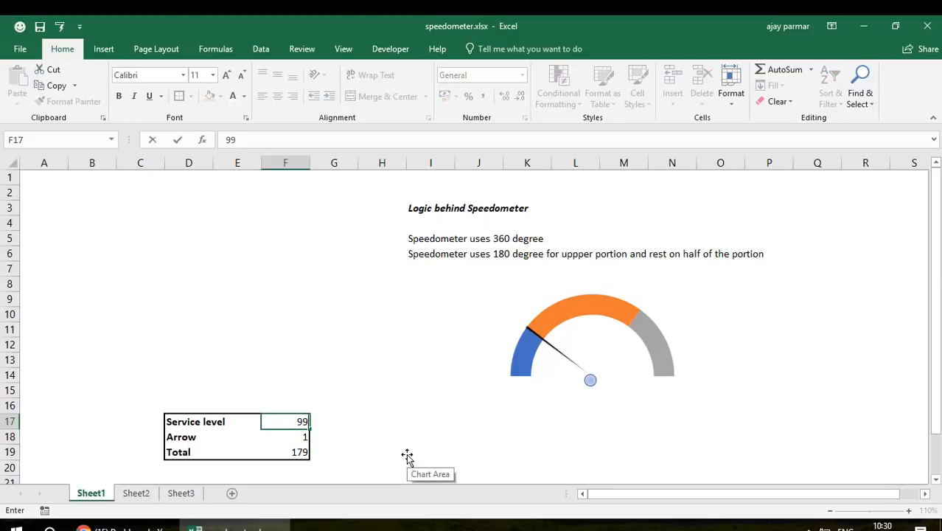
key("Return")
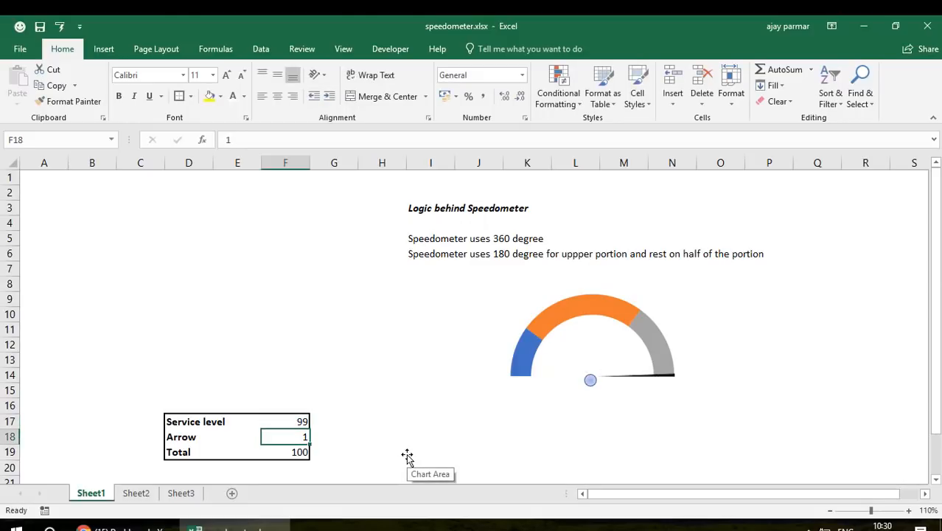
- Set the Service level value in F17 to 50
key("Up")
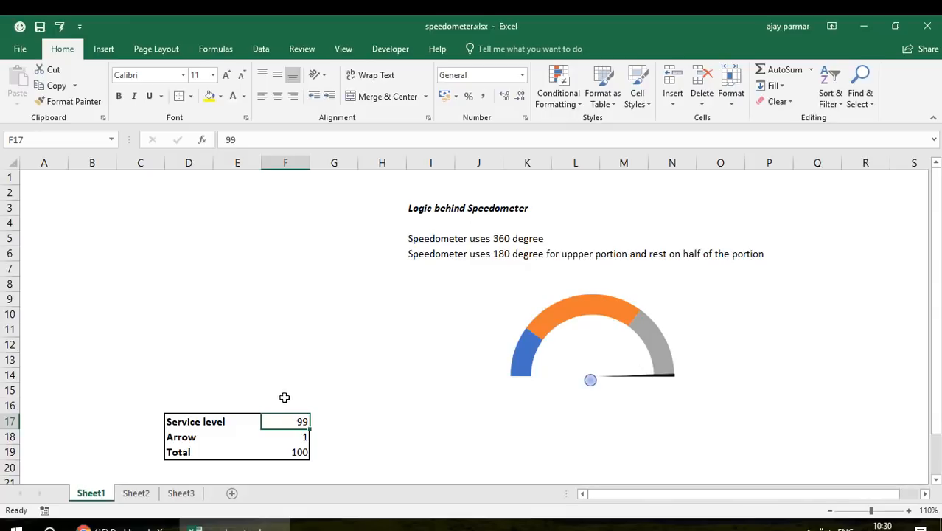
type("50")
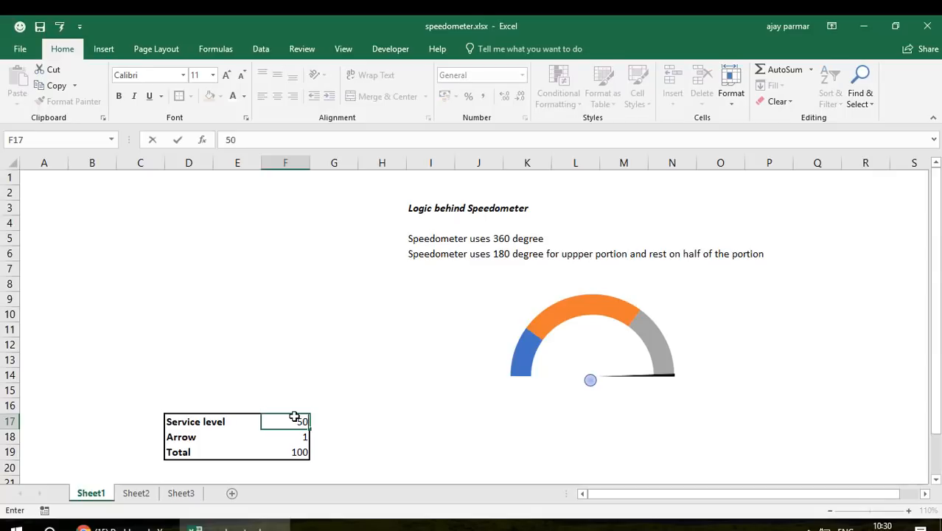
key("Return")
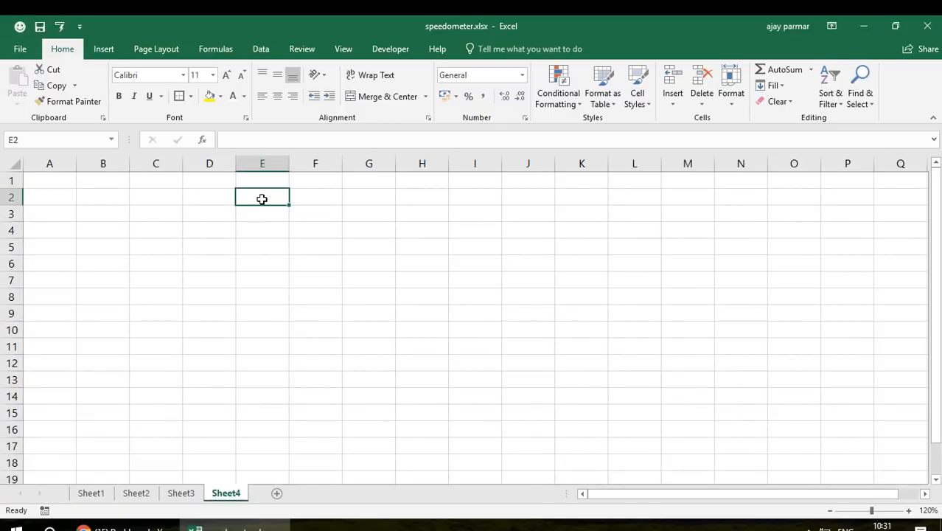
- On Sheet4, enter "dougnut chart" in E2 and "pie chart" in E3
type("dougnu")
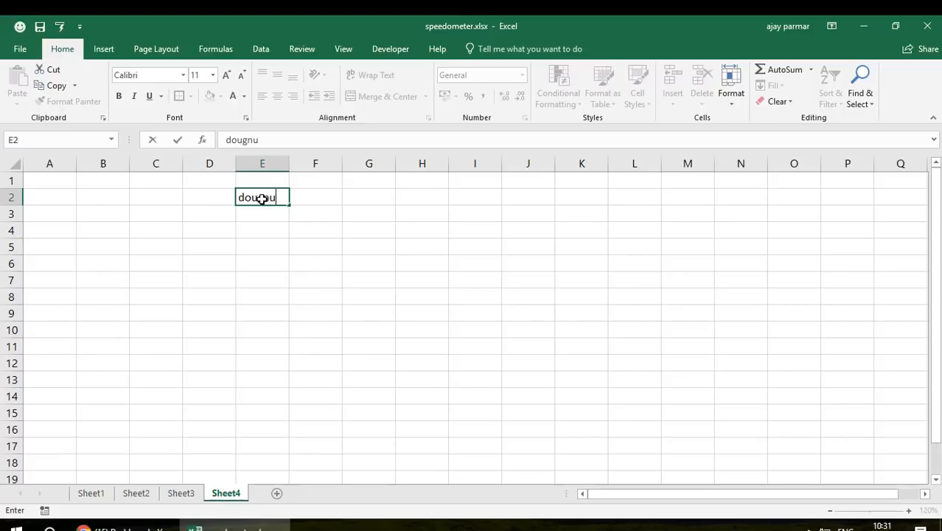
type("t chart")
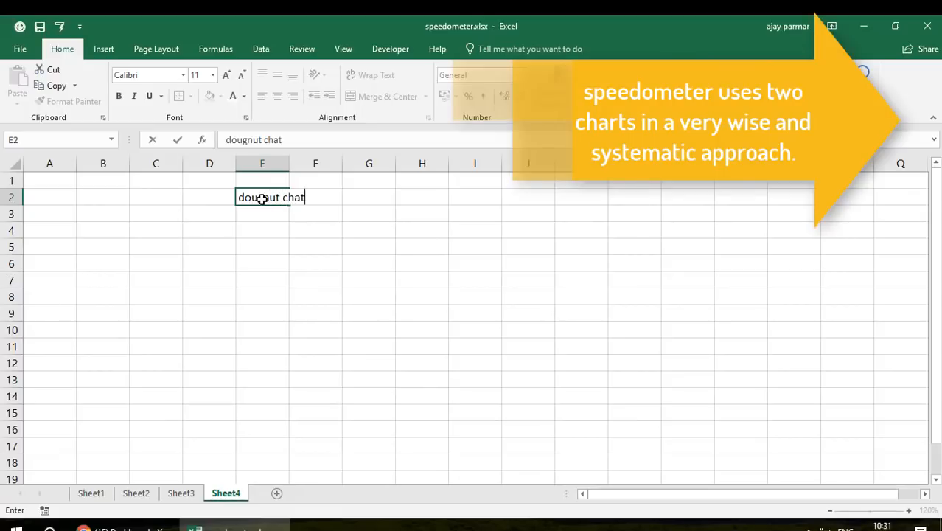
key("BackSpace")
type("rt")
key("Return")
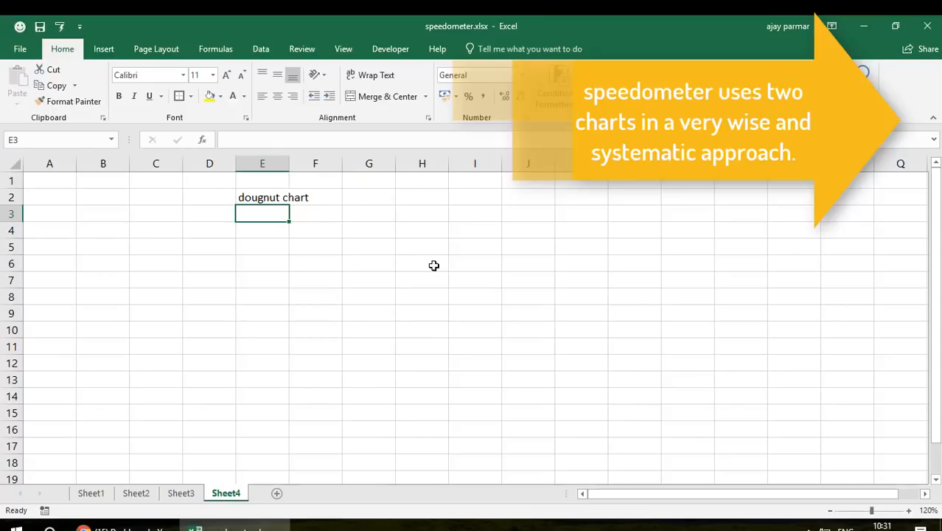
type("pie chart")
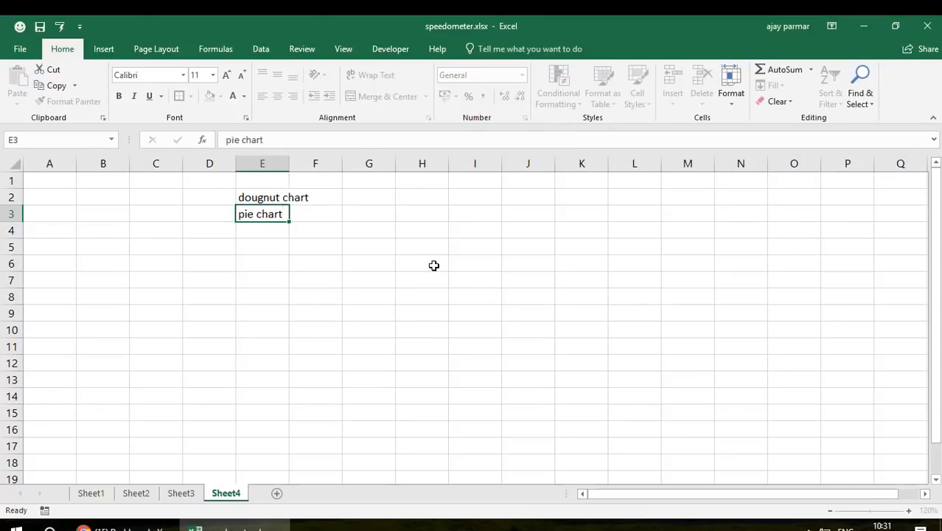
key("Return")
- Autofit the width of column E to the chart names in E2:E3
key("Up")
key("Up")
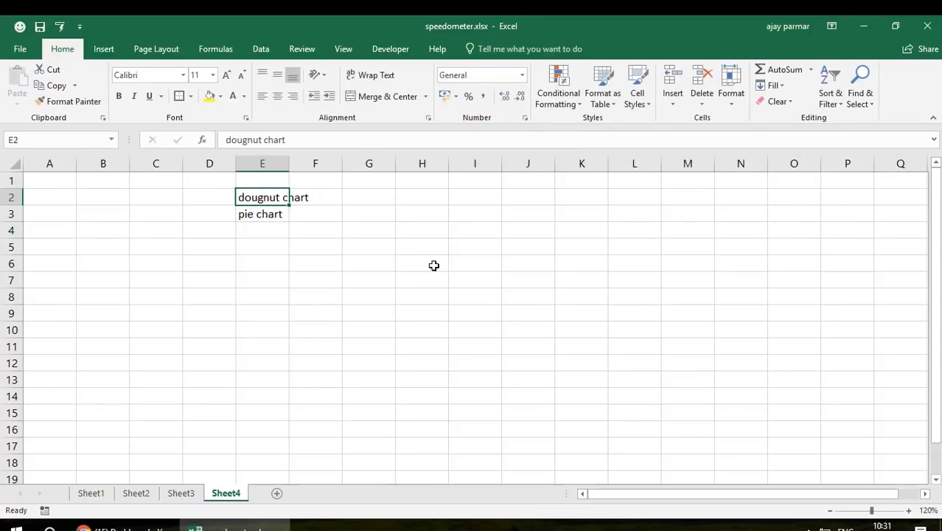
key("shift+Down")
double_click(289, 163)
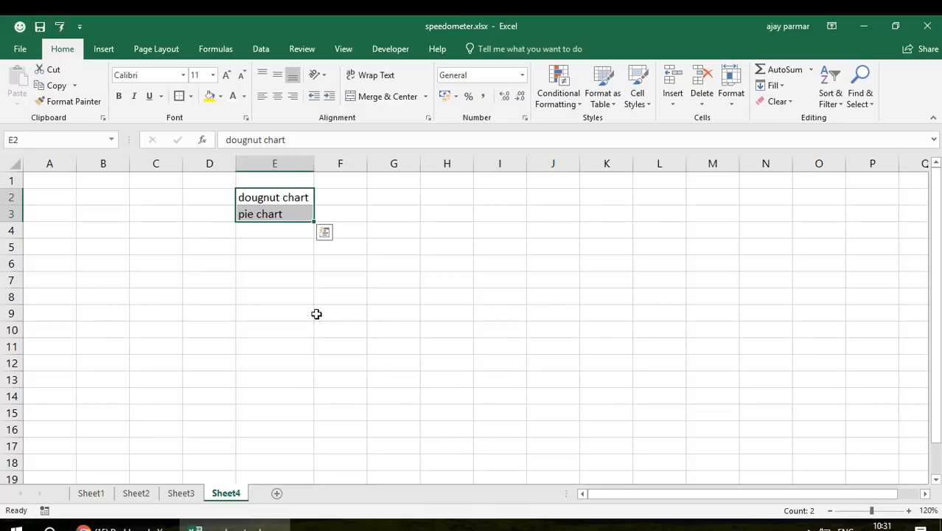
- Enter the table headings "matrix" in C7 and "numbers" in D7
left_click(157, 285)
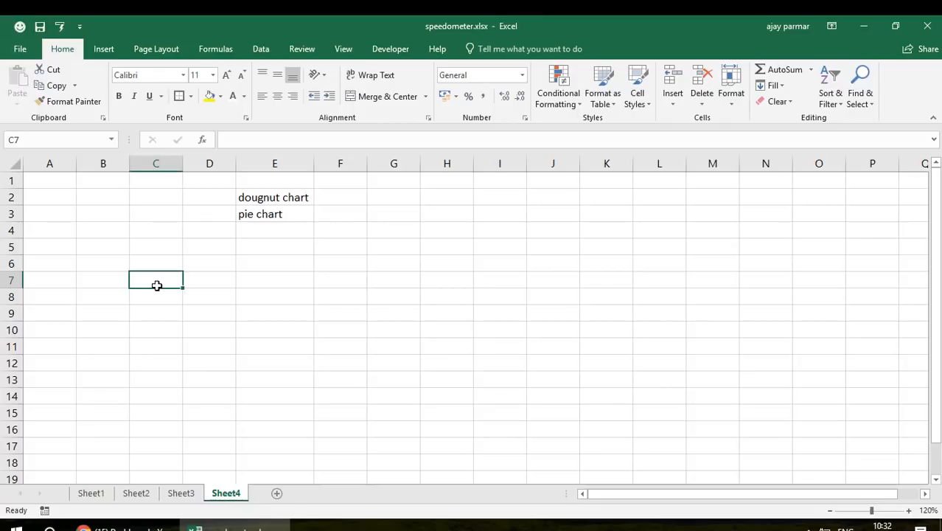
type("matric")
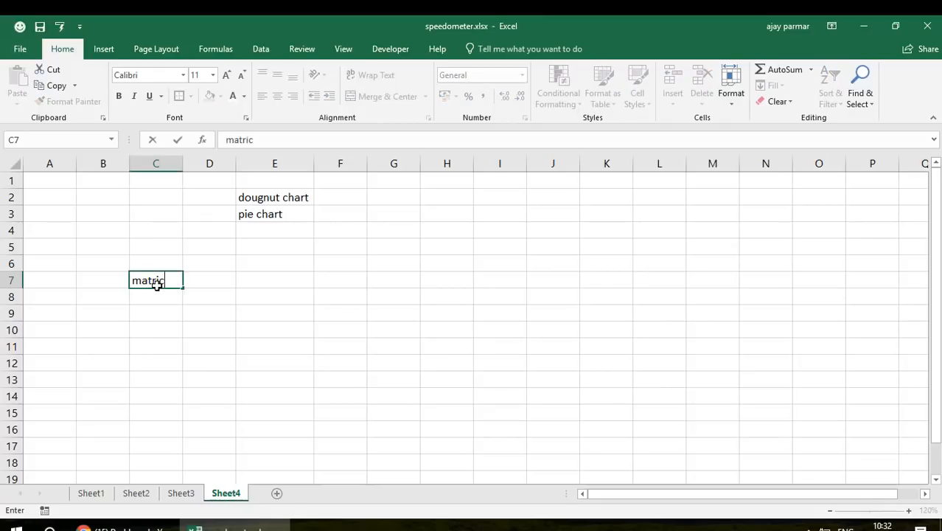
key("Tab")
type("numbers")
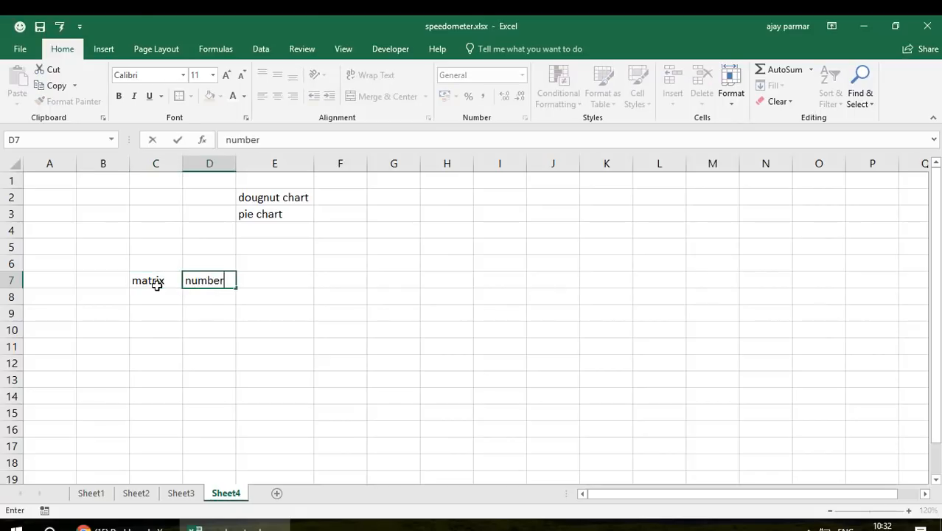
key("Return")
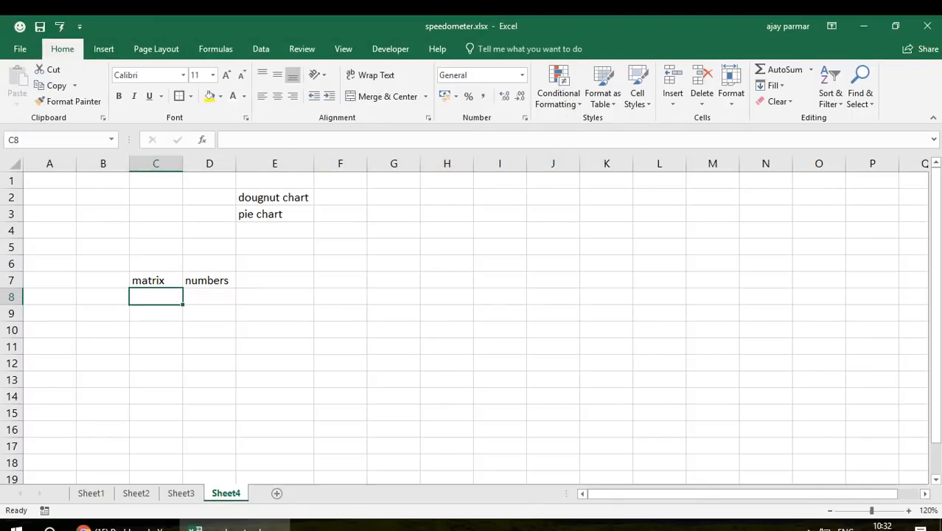
- Fill the first data row with 2001 in C8 and 30 in D8
type("2001")
key("Return")
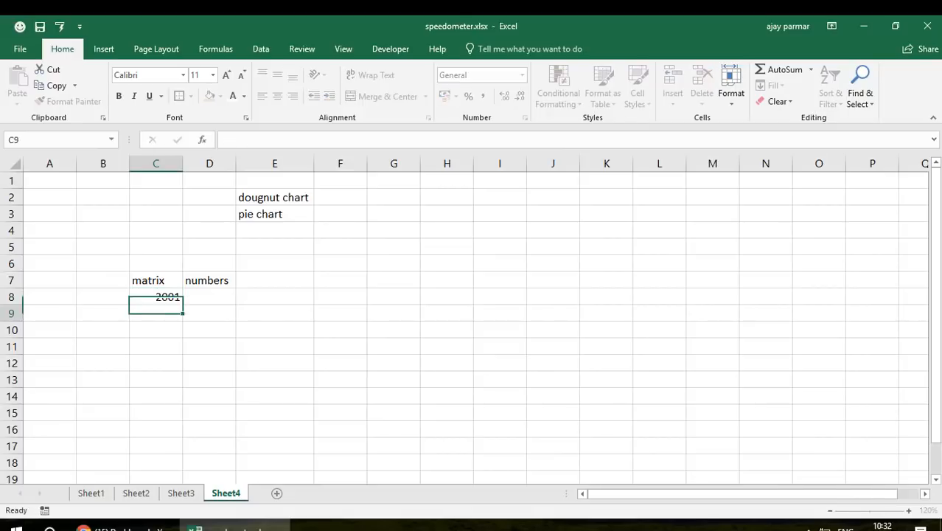
key("Up")
key("Right")
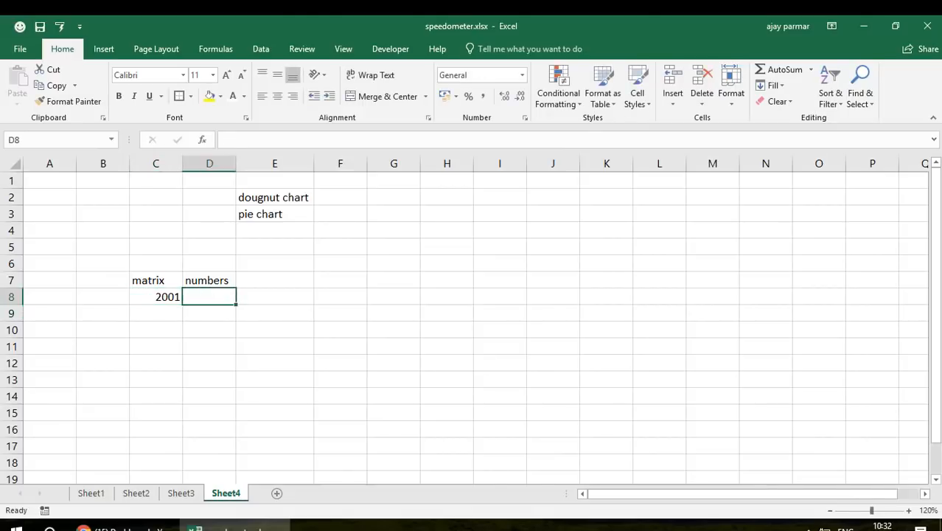
type("30")
key("Return")
- Center the headings and first data row in C7:D8 horizontally
key("Up")
key("Up")
key("Left")
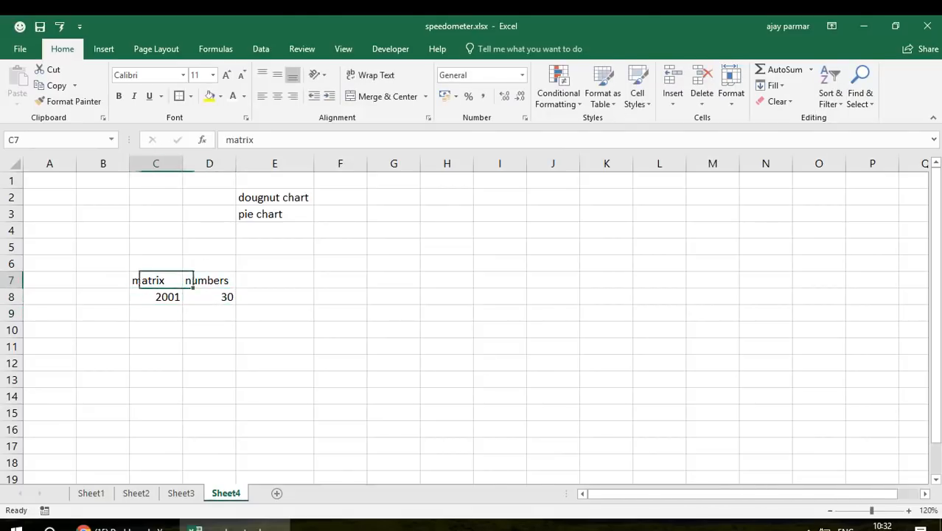
key("shift+Down")
key("shift+Right")
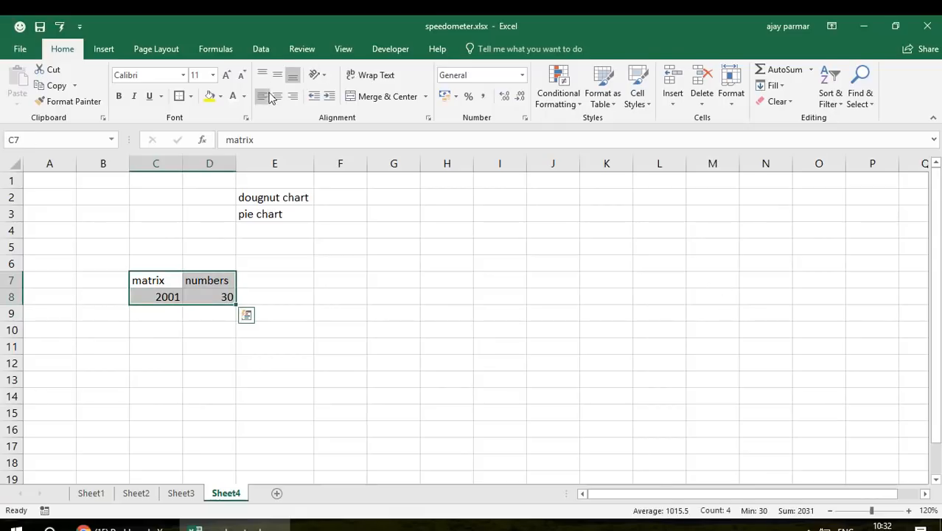
left_click(279, 98)
- Fill the second data row with 2002 in C9 and 20 in D9
left_click(163, 316)
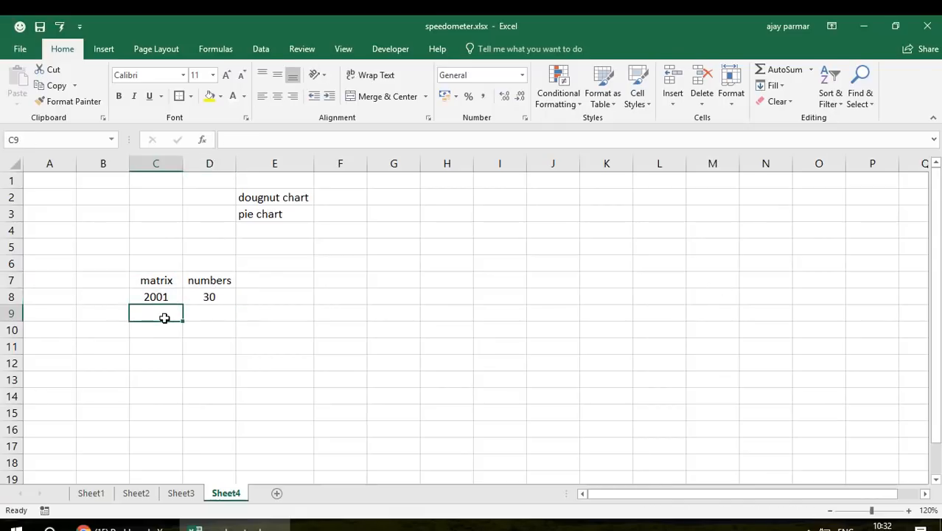
type("2002")
key("Tab")
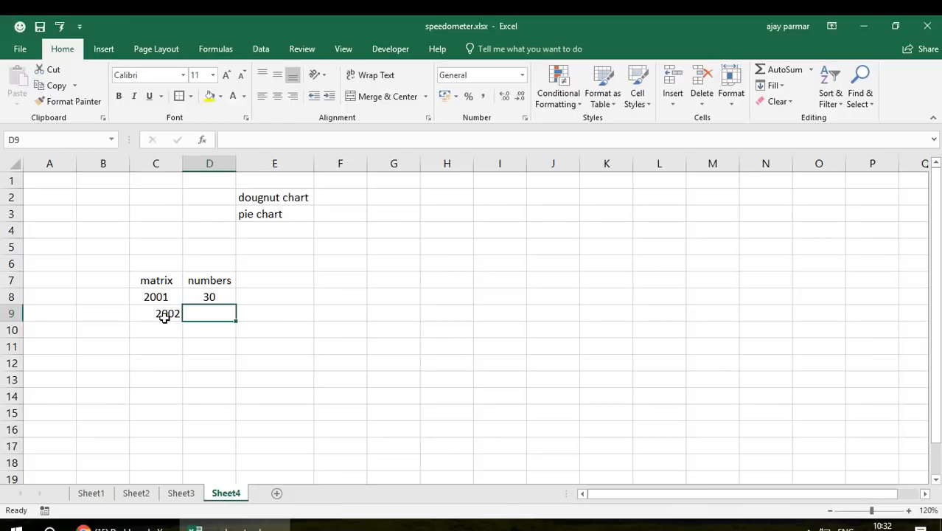
type("20")
key("Return")
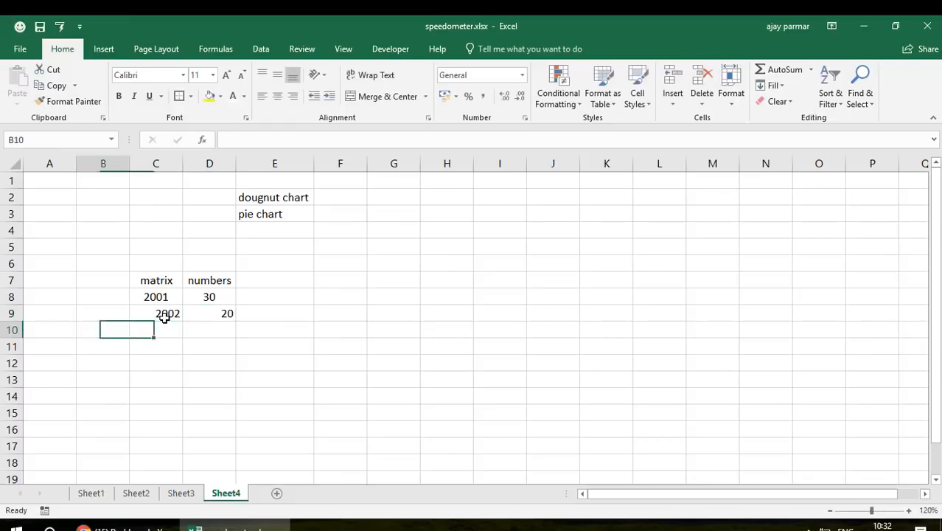
- Add the data rows 2003 with 40 in C10:D10 and 2004 with 50 in C11:D11
type("2003")
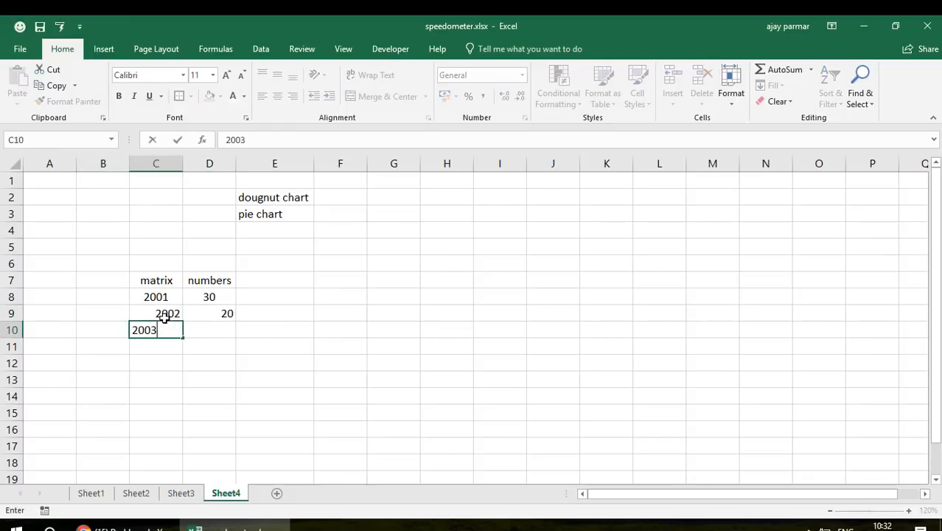
key("Tab")
type("40")
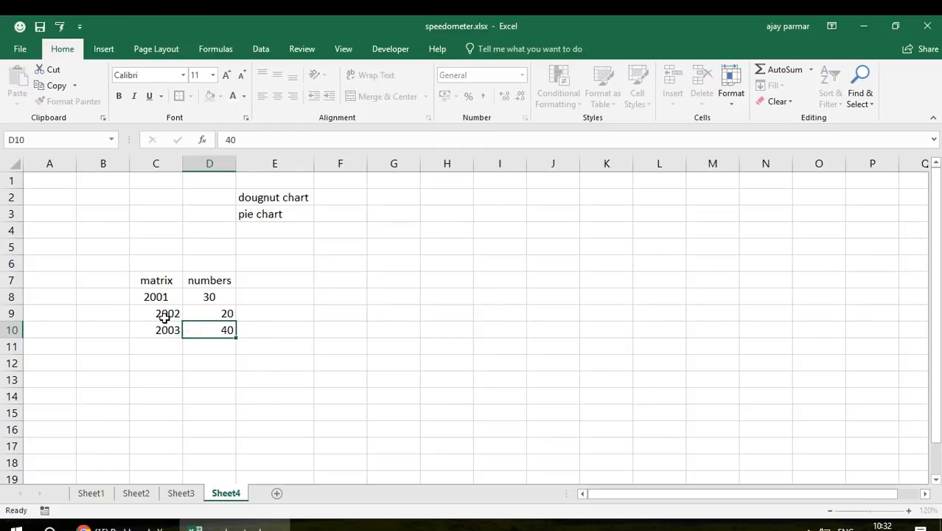
key("Return")
type("2004")
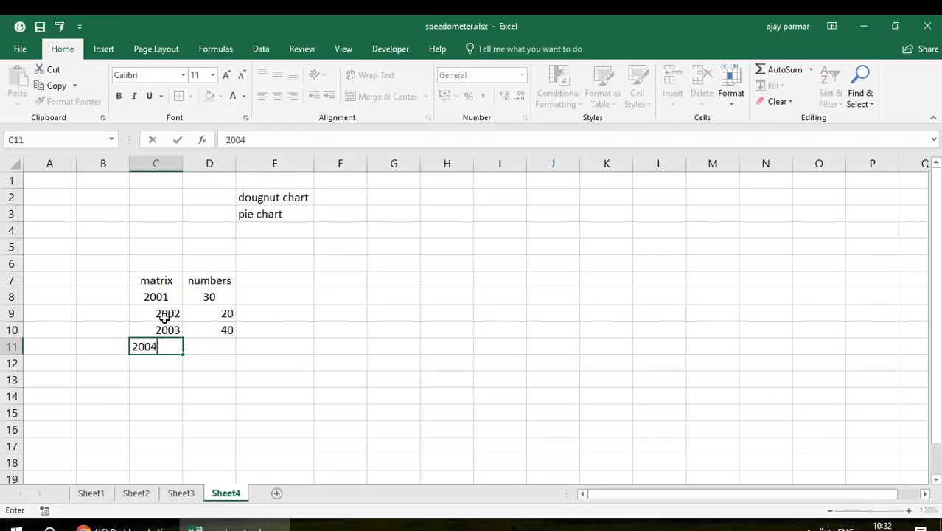
key("Tab")
type("50")
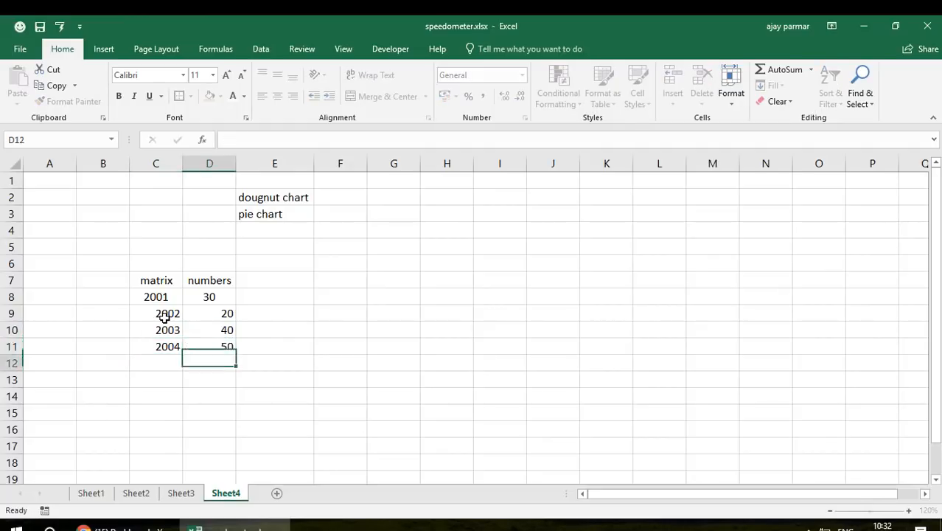
key("Down")
- Outline the table C7:D11 with a thick outside border and center all its contents horizontally
left_click_drag(150, 280, 217, 347)
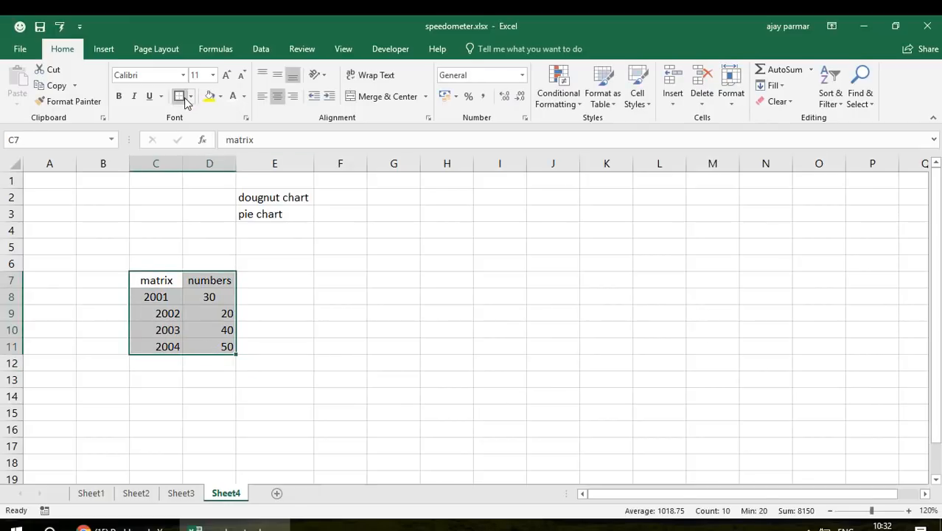
left_click(278, 98)
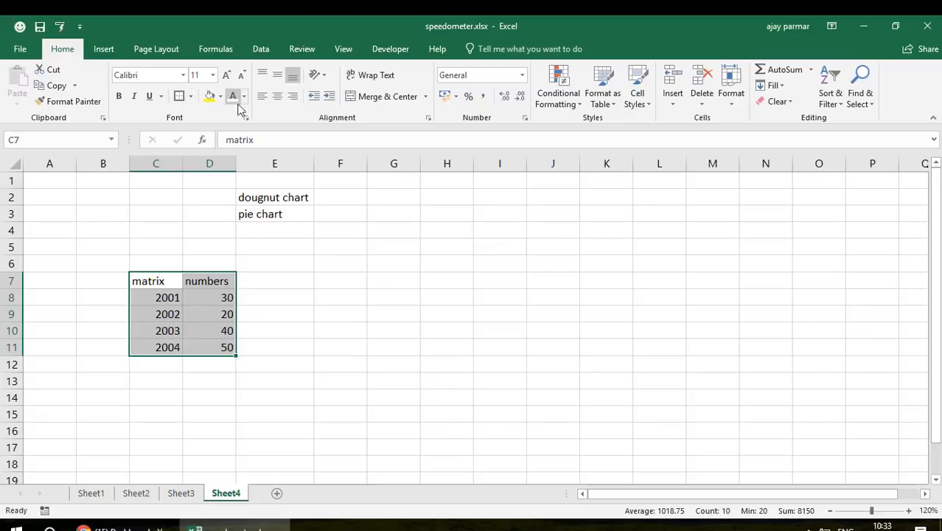
left_click(276, 99)
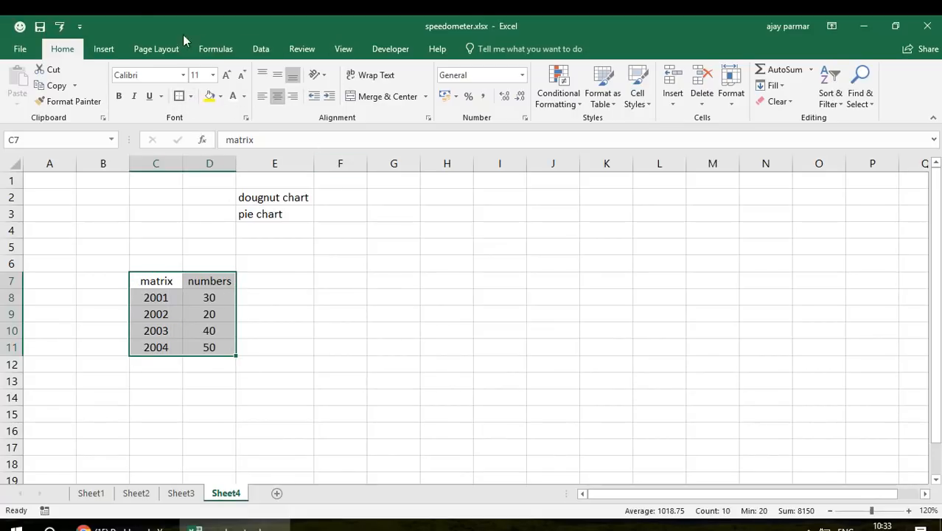
- Insert a doughnut chart from the table C7:D11 and move it clear of the chart names in E2:E3
left_click(104, 49)
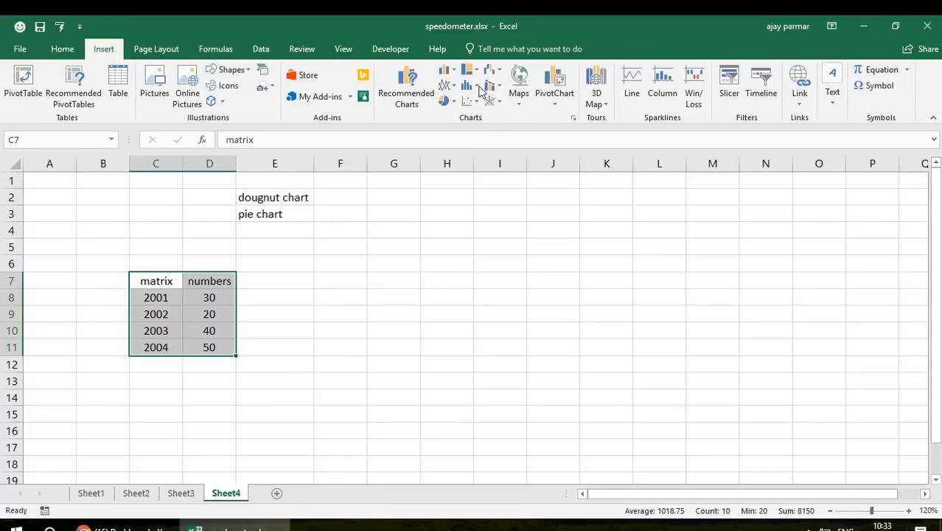
left_click(453, 103)
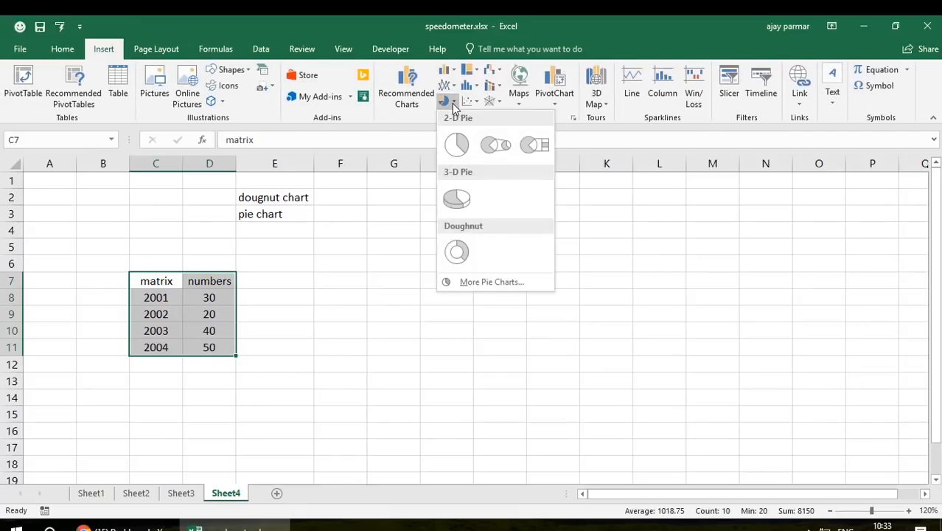
left_click(455, 254)
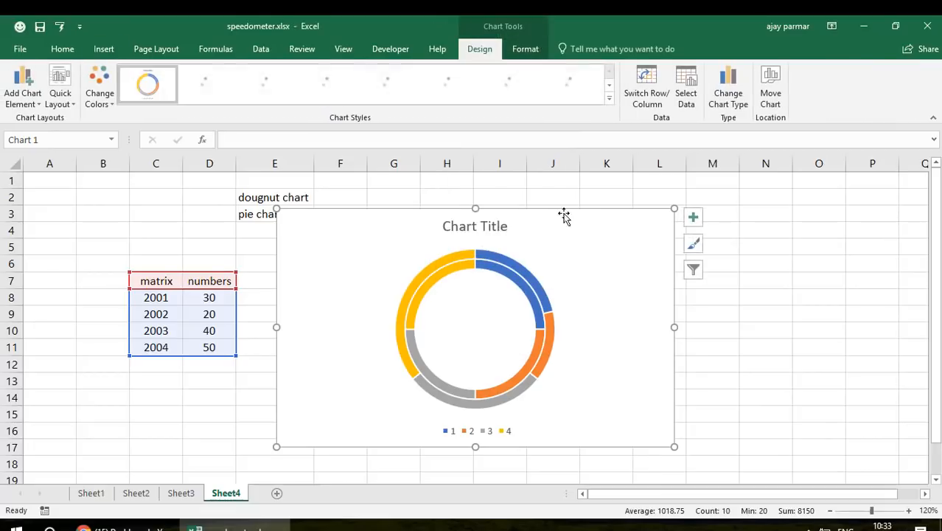
left_click_drag(547, 232, 693, 216)
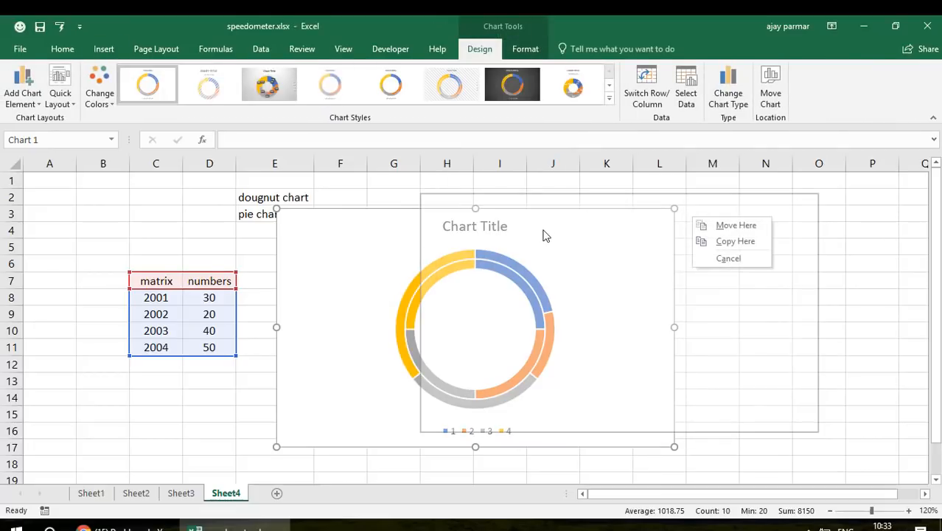
left_click(814, 331)
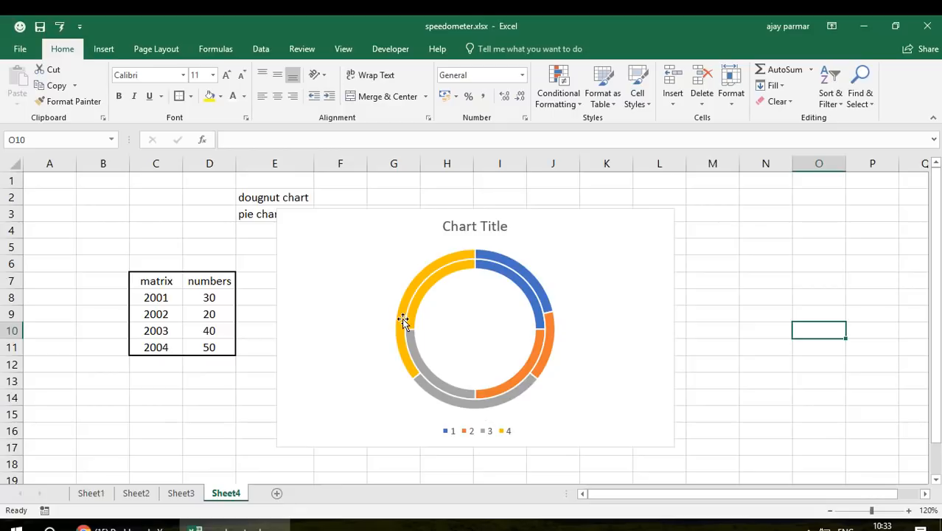
mouse_move(403, 320)
left_click_drag(553, 232, 626, 229)
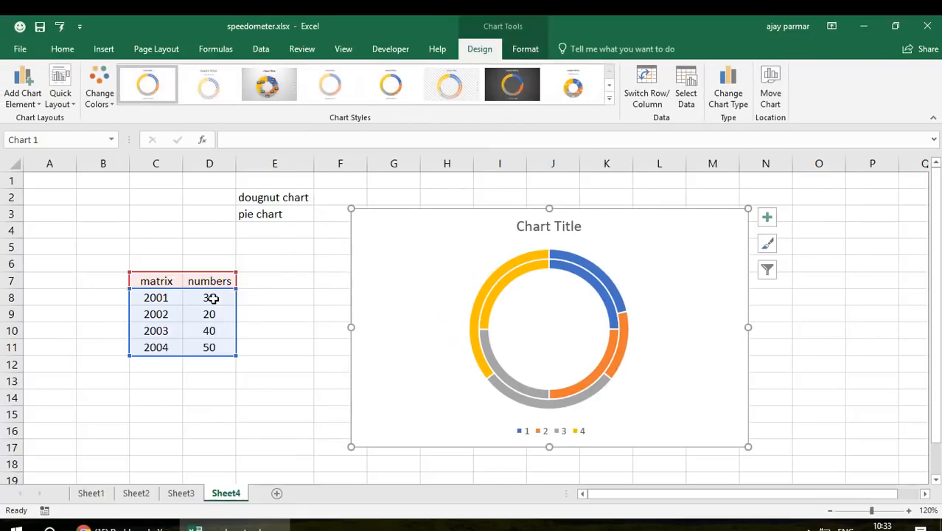
- Highlight the plain year values in C8:C11, then delete the two-ring doughnut chart
left_click(153, 296)
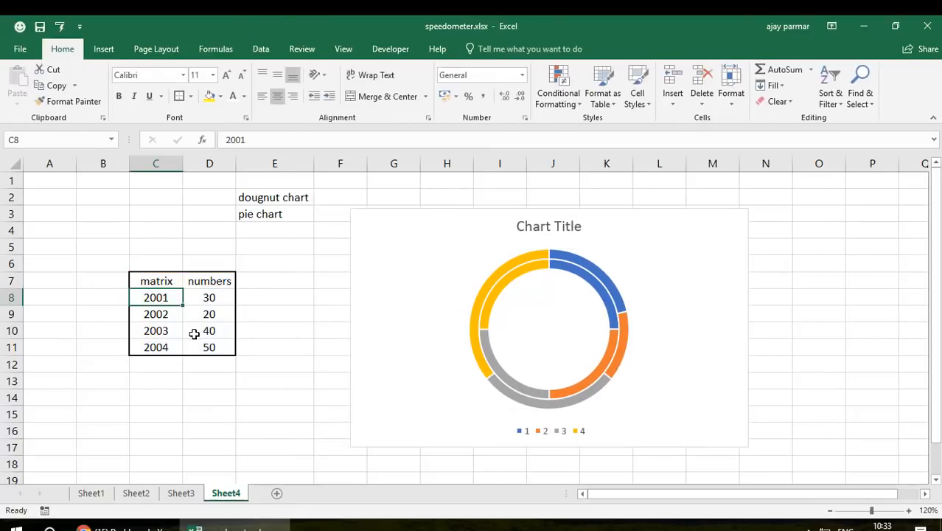
left_click(166, 346, "shift")
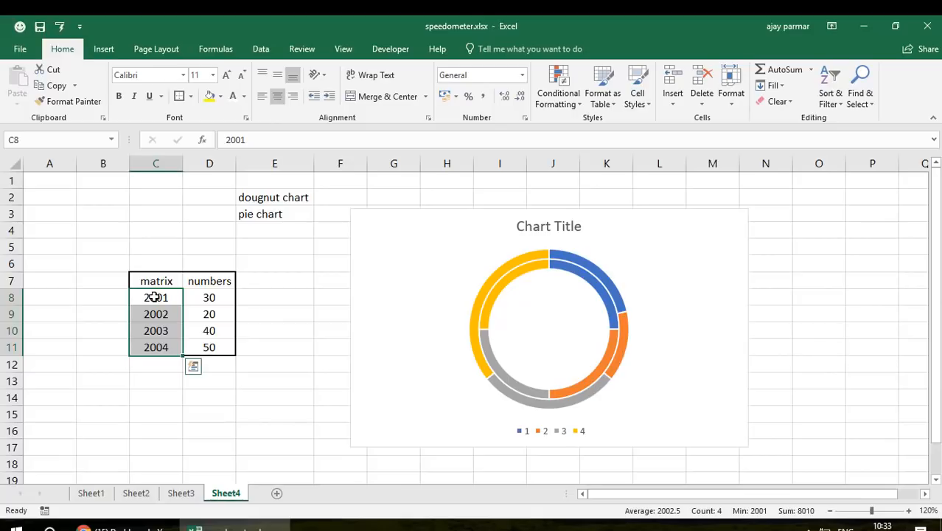
left_click_drag(154, 297, 162, 347)
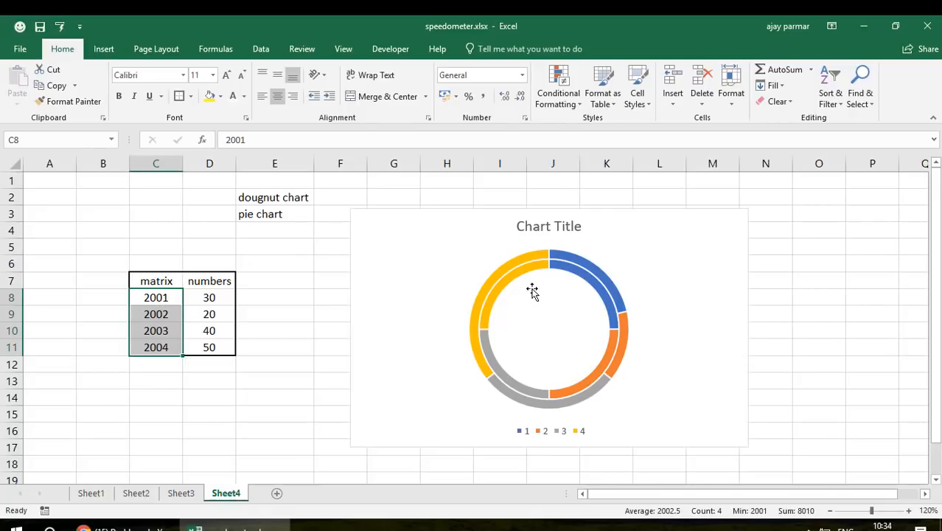
left_click(720, 236)
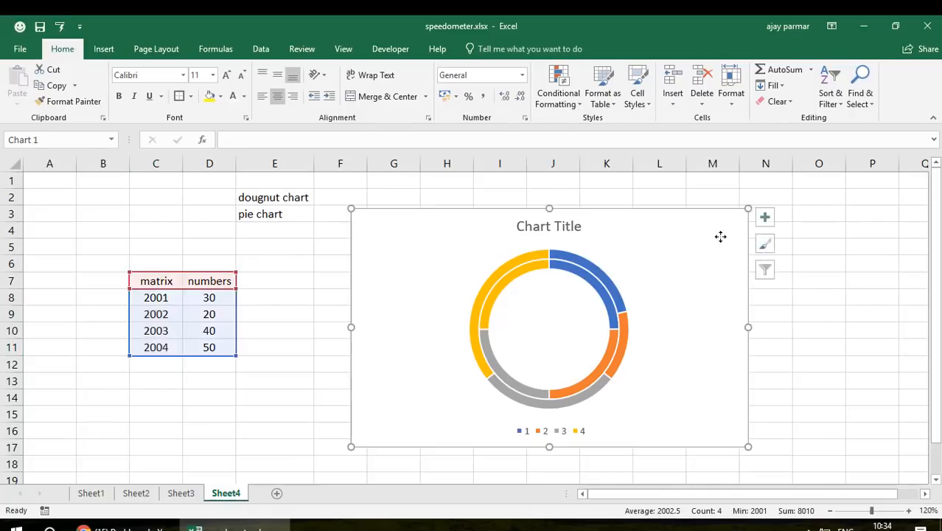
key("Delete")
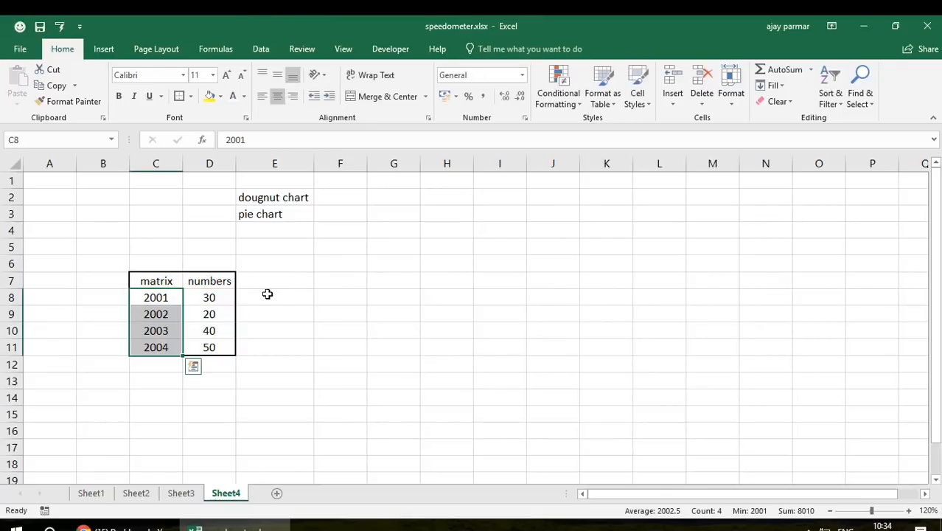
- Relabel the matrix entries in C8:C11 as year 2001, year 2002, year 2003 and year 2004
left_click(162, 297)
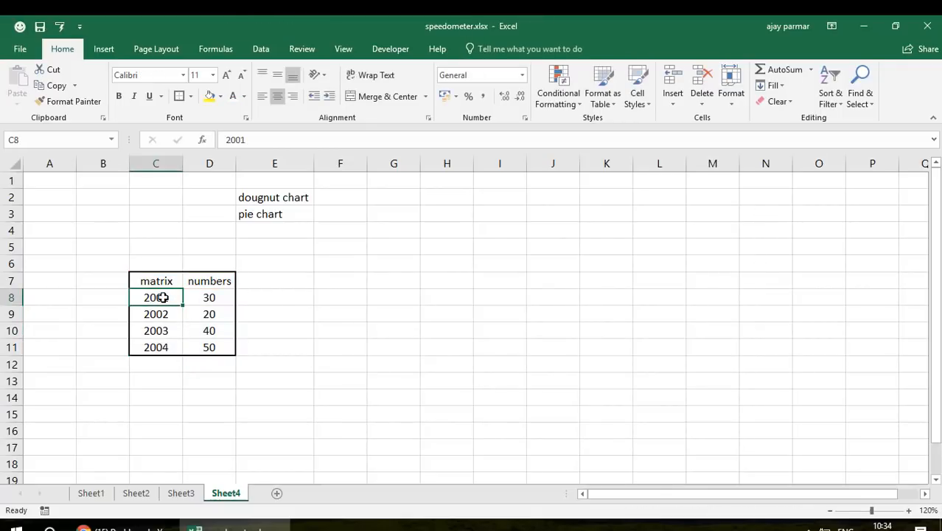
type("year 2001")
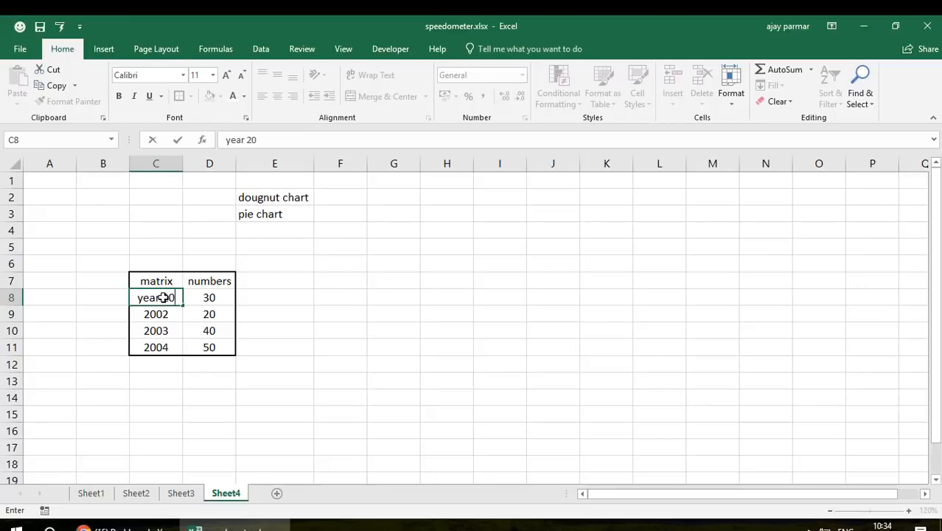
key("Return")
type("year 2")
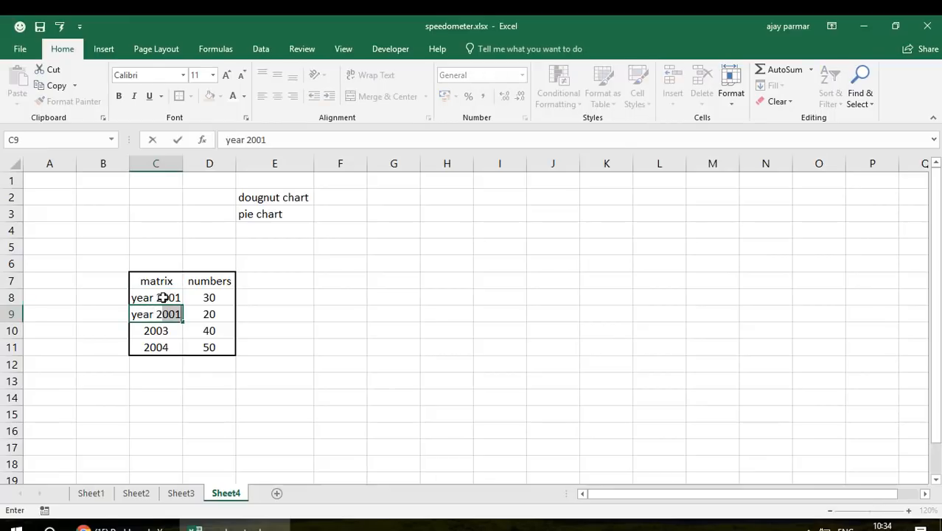
type("002")
key("Return")
type("yea")
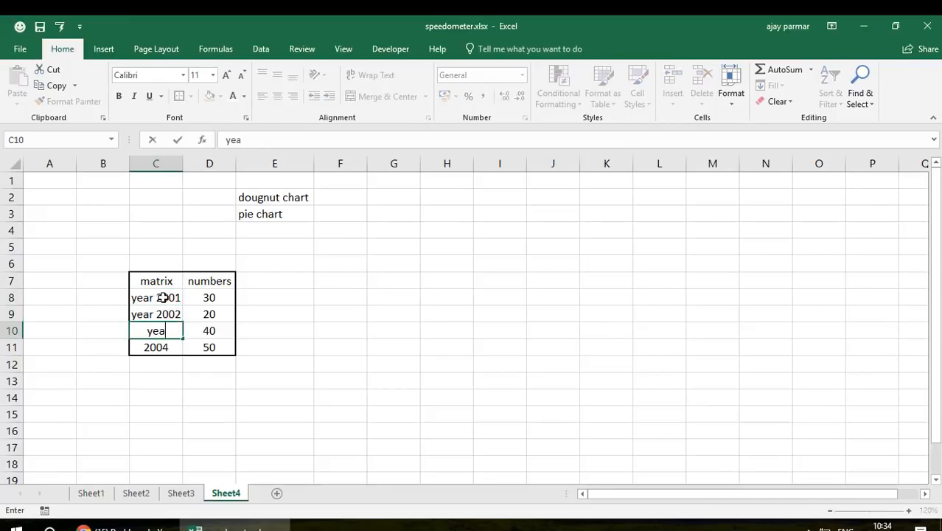
type("r 2003")
key("Return")
type("year 2004")
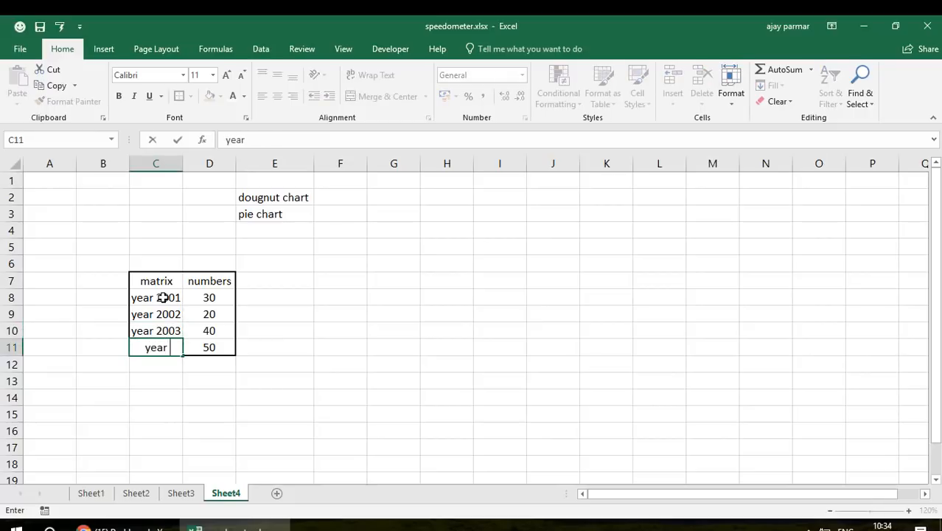
key("Return")
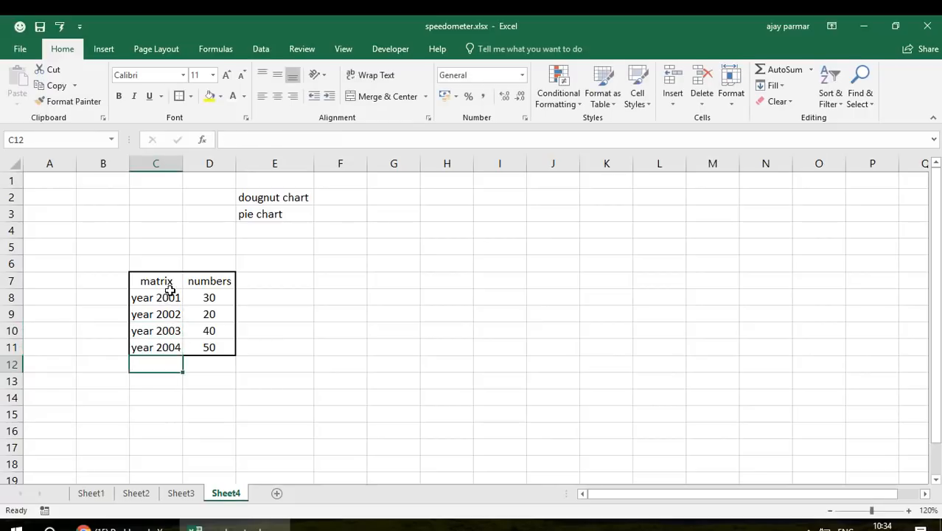
- Insert a doughnut chart from the relabelled table C7:D11 and move it away from the data and chart names
left_click(170, 284)
left_click(225, 351, "shift")
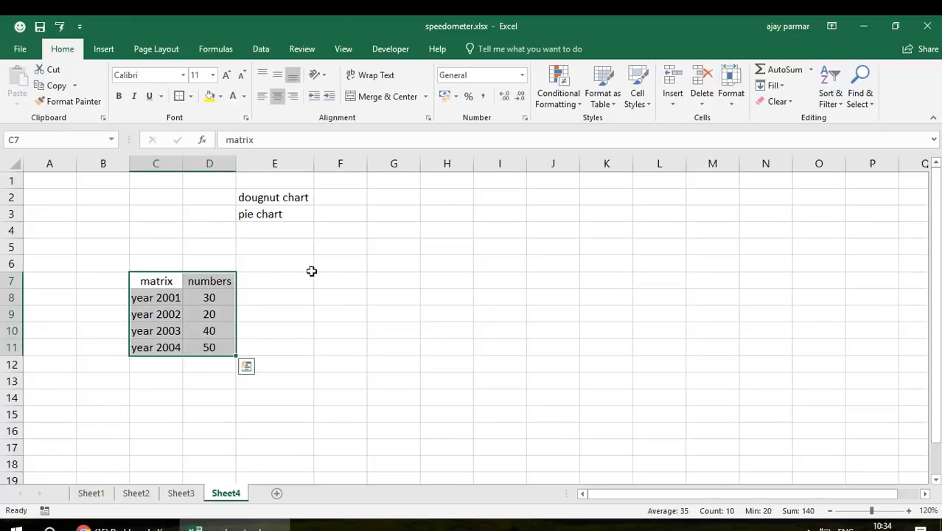
left_click(102, 51)
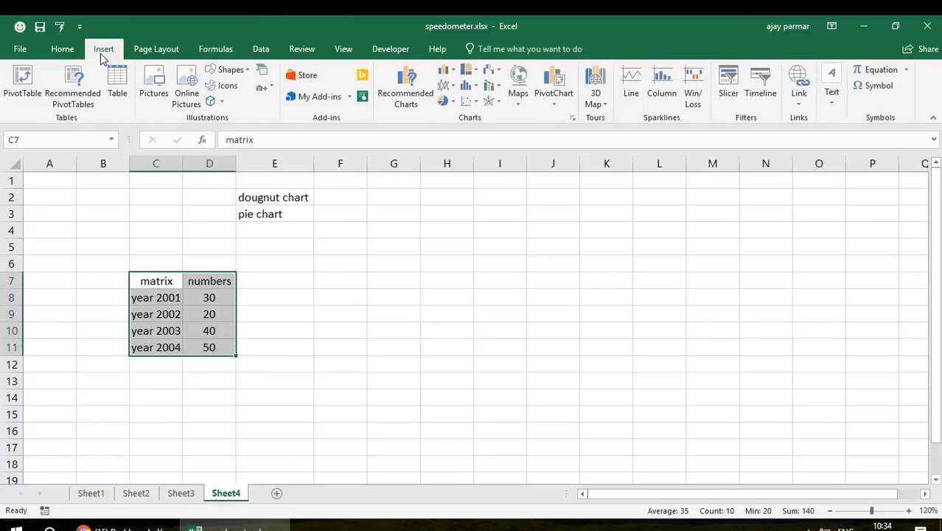
left_click(451, 103)
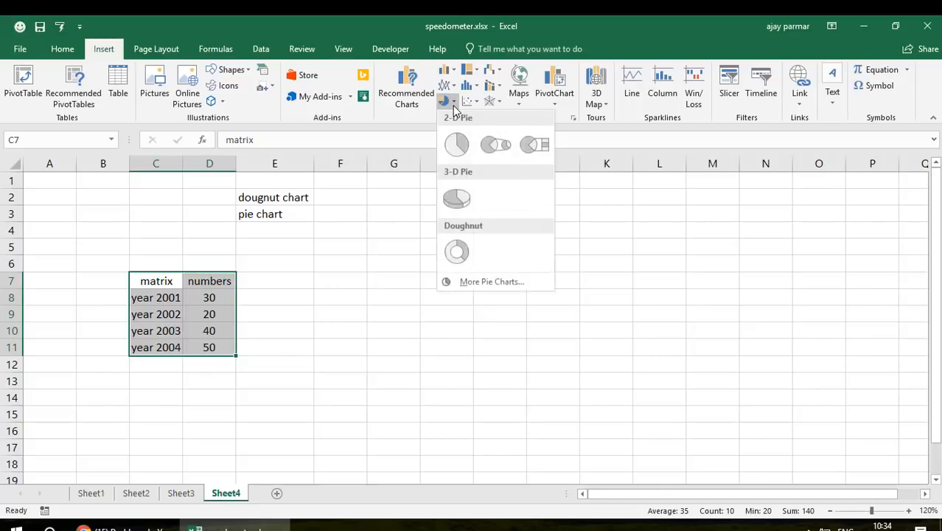
left_click(464, 253)
left_click_drag(554, 226, 668, 218)
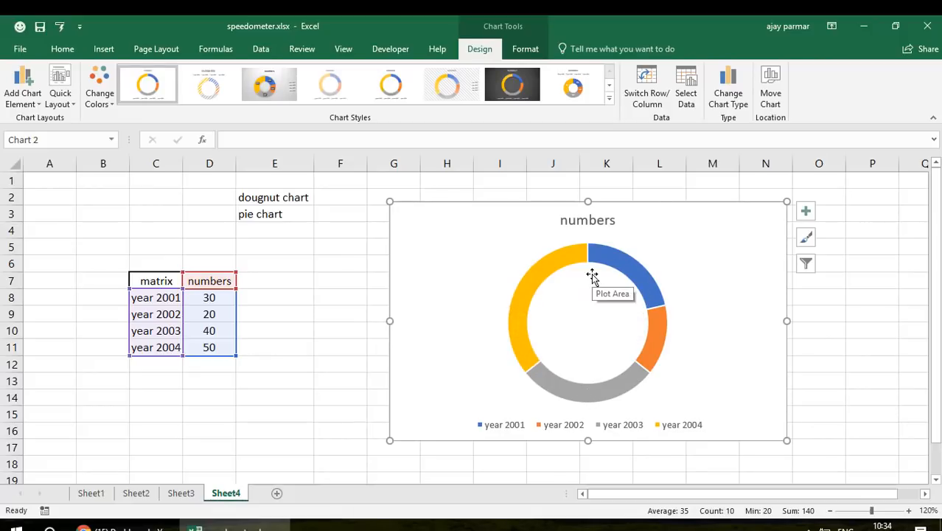
- Compare the year labels in C8:C11 and the numbers in D8:D11 with the doughnut chart's segments
left_click(153, 297)
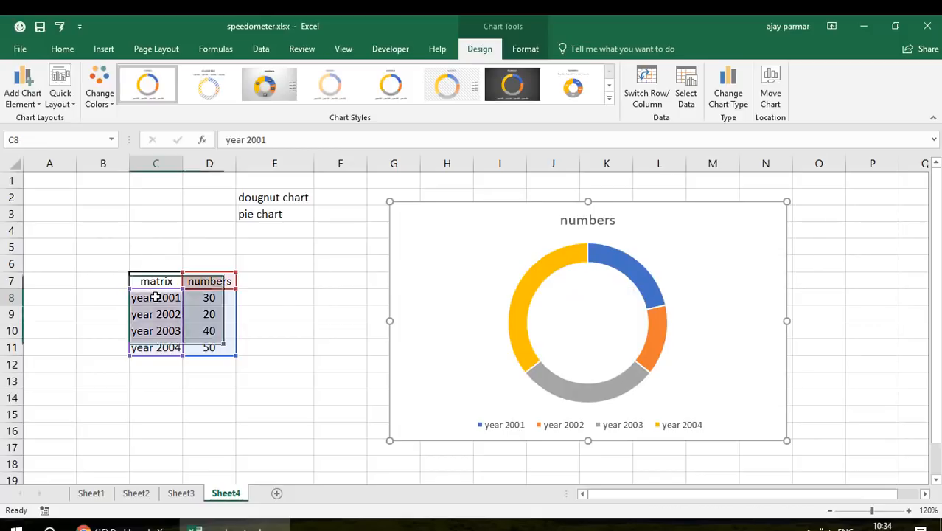
left_click_drag(154, 297, 156, 346)
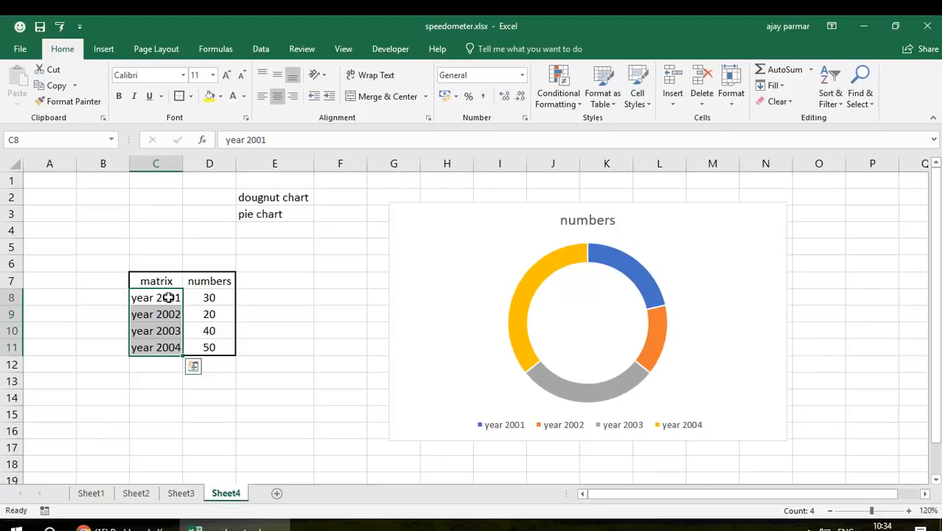
left_click_drag(209, 297, 209, 345)
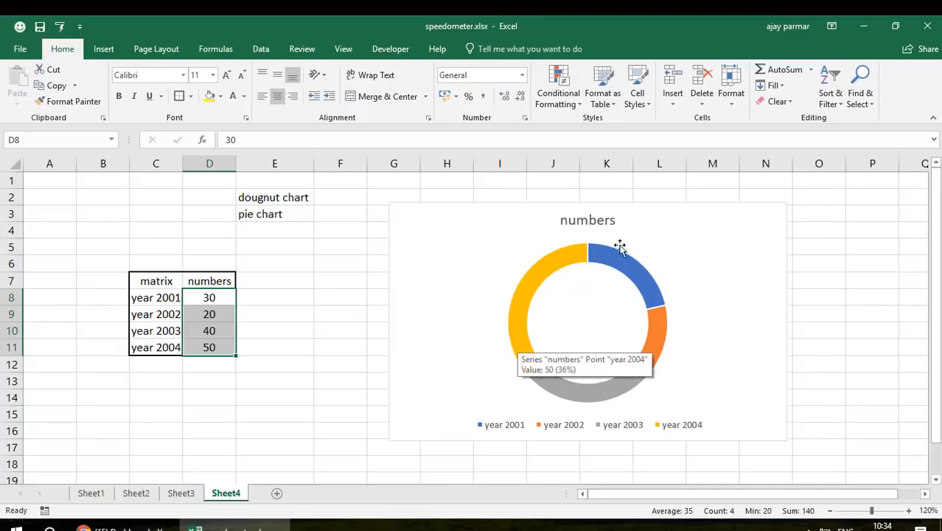
mouse_move(575, 397)
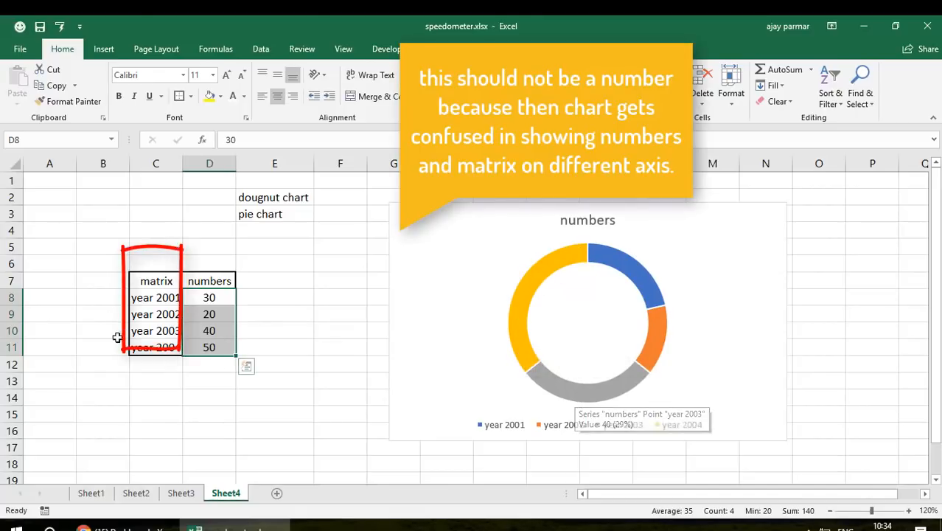
- Widen column C so the year labels fit, then highlight the labels in C8:C11
left_click(144, 296)
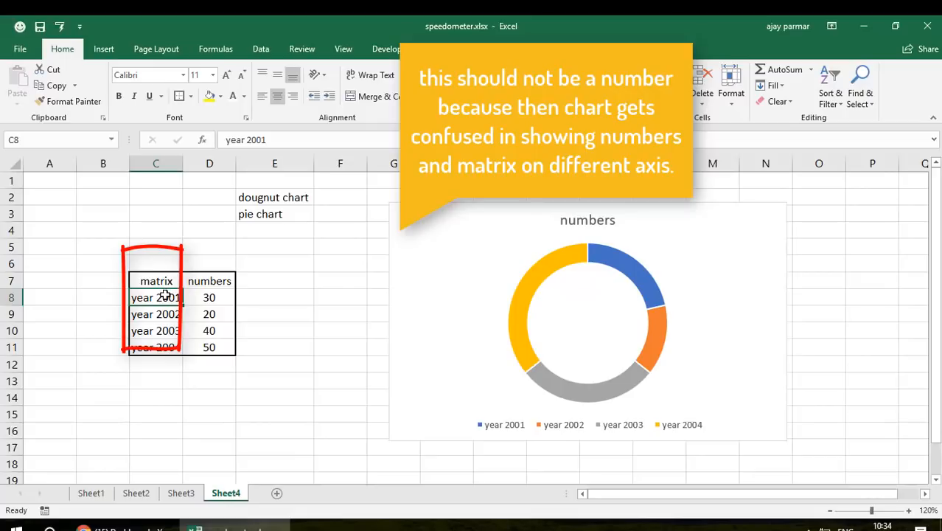
left_click_drag(182, 164, 187, 166)
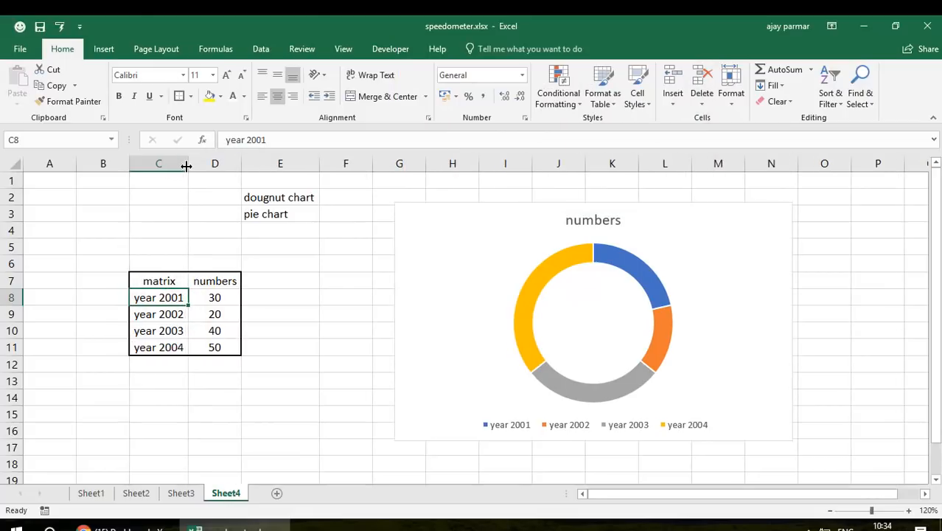
left_click(164, 345, "shift")
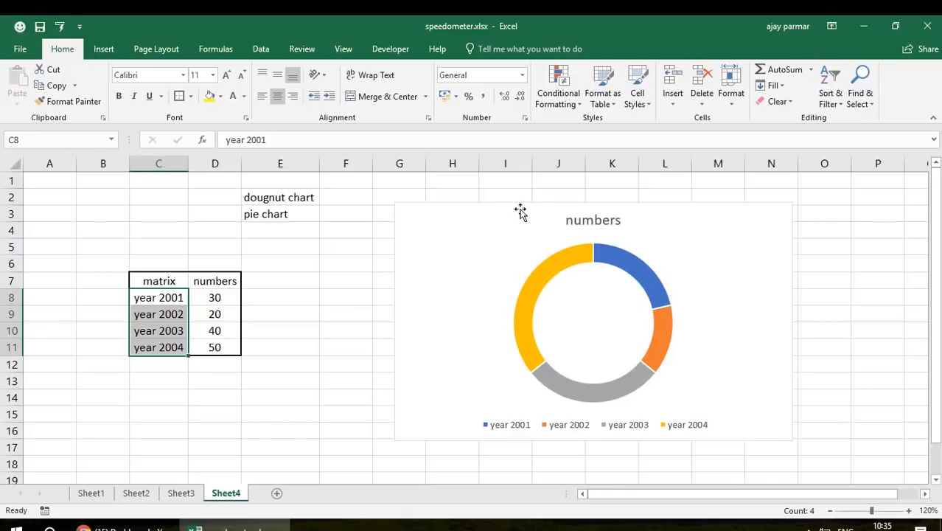
- Delete the "numbers" title from the doughnut chart
left_click(575, 220)
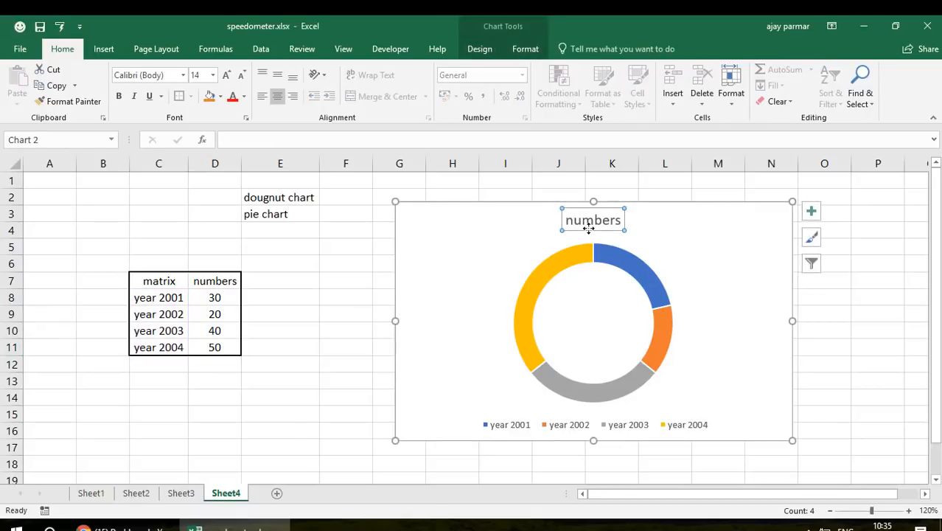
key("Delete")
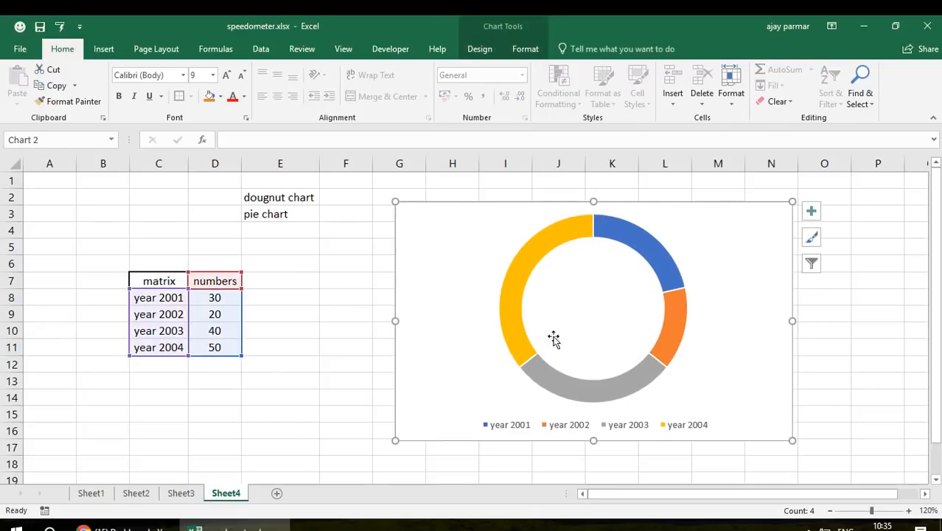
left_click(343, 300)
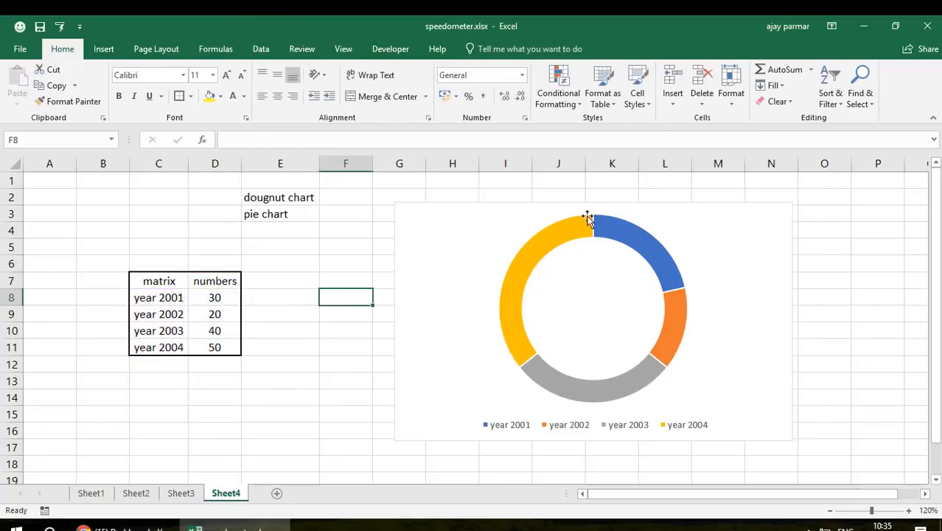
mouse_move(541, 256)
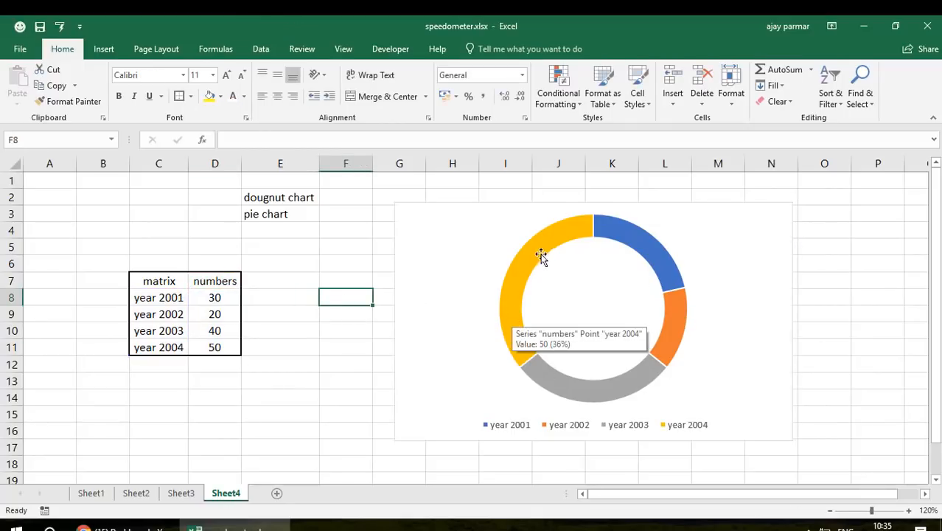
- Correct the spelling of the chart name in E2 to "doughnut chart"
left_click(277, 199)
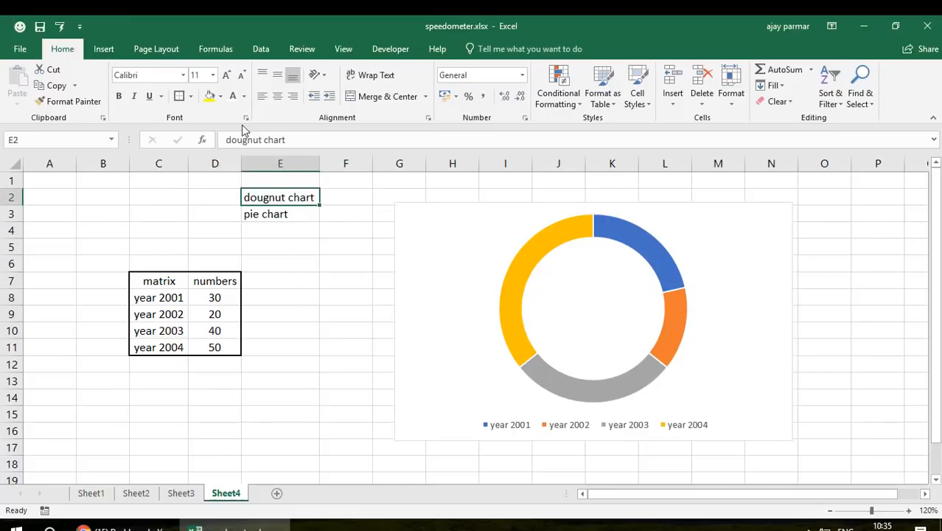
left_click(251, 140)
type("h")
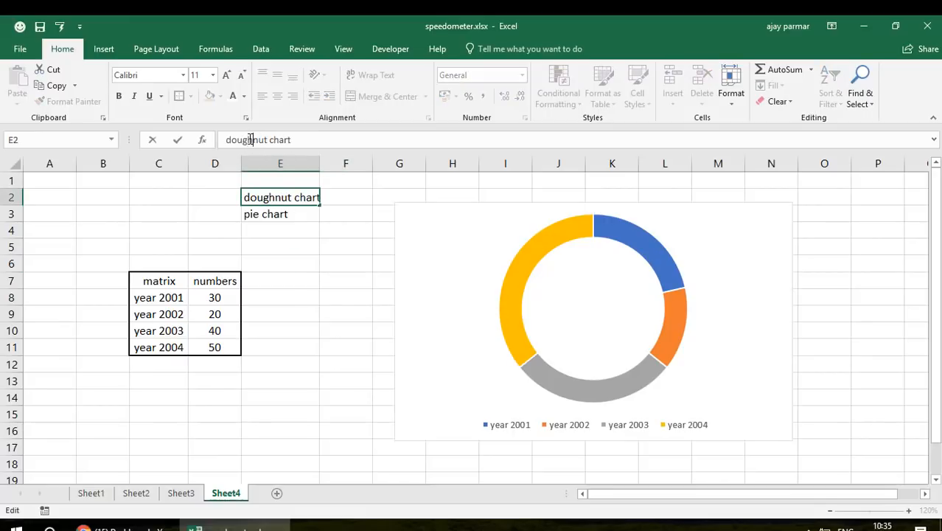
key("Return")
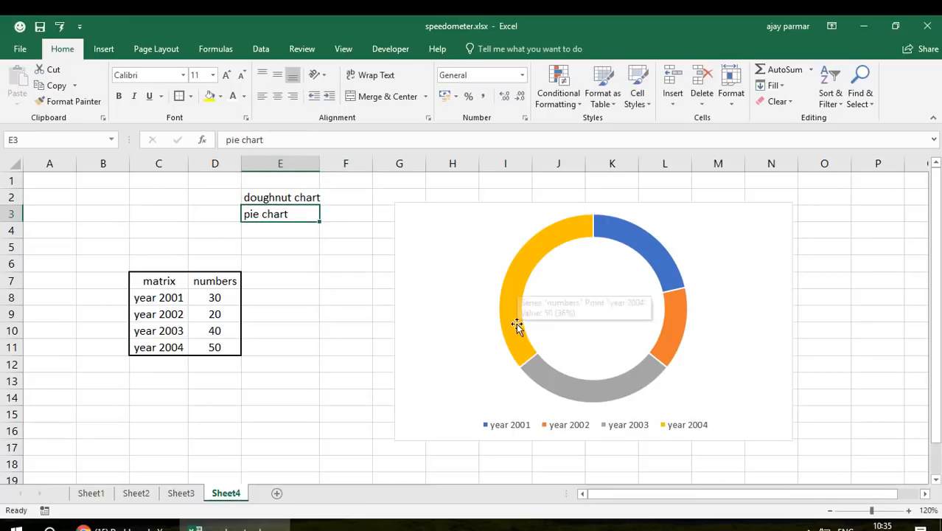
- Inspect the value and percentage behind the doughnut chart's year segments
mouse_move(583, 230)
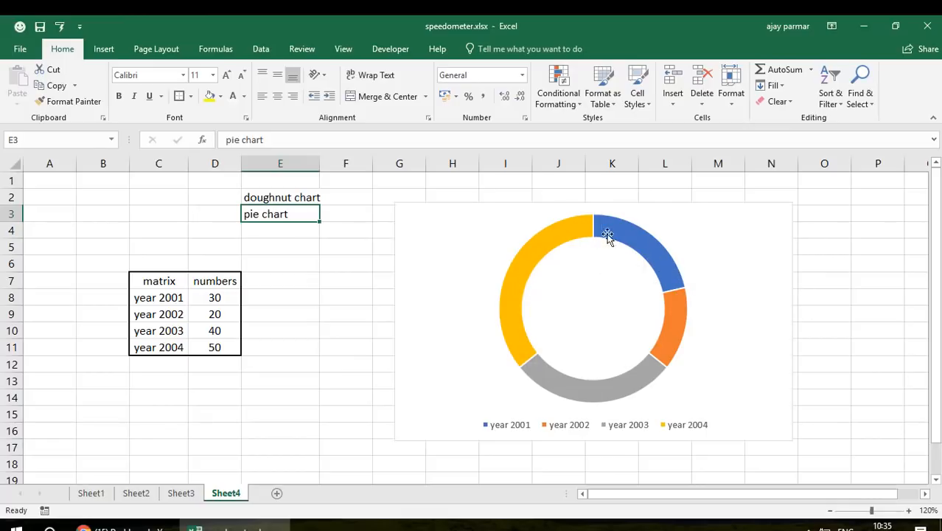
mouse_move(523, 306)
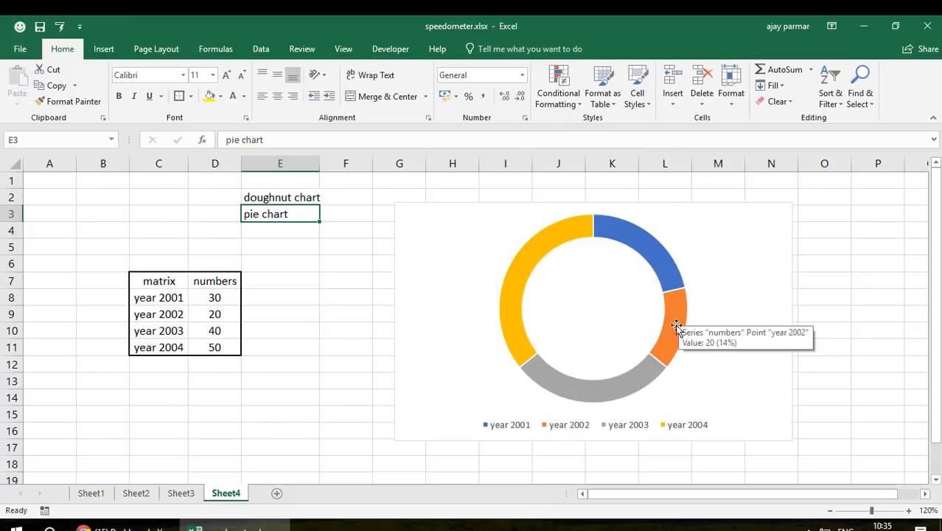
mouse_move(544, 385)
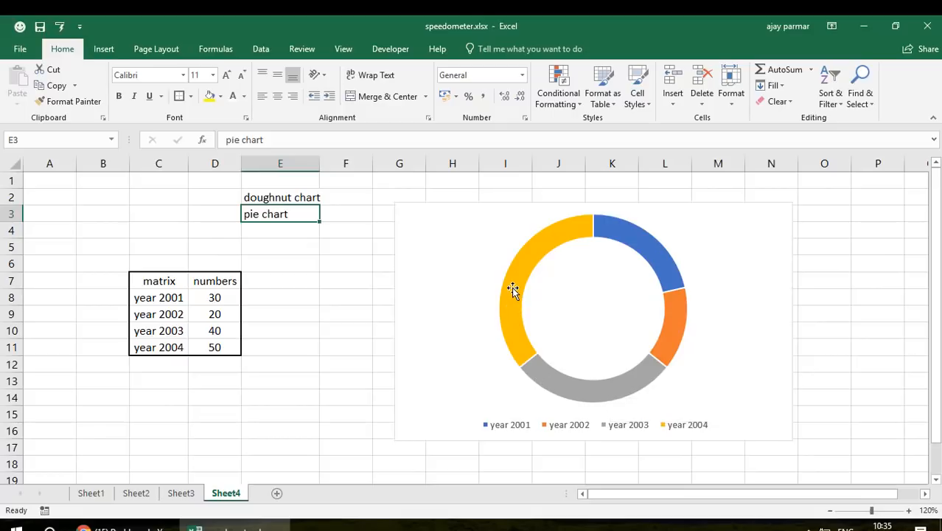
mouse_move(514, 290)
- Calculate year 2001's share of the total in E8 with =D8/SUM(D8:D11) and format it as a percentage
left_click(286, 298)
type("=")
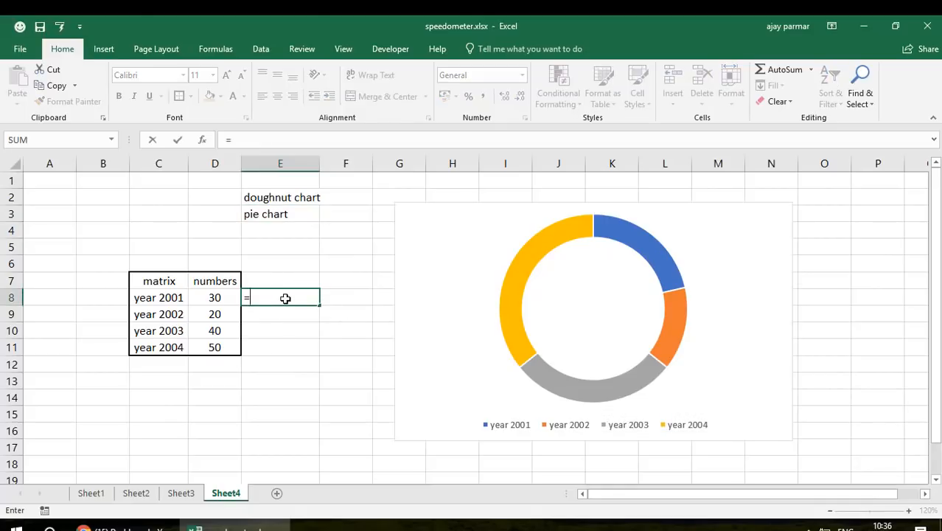
key("Left")
type("/sum")
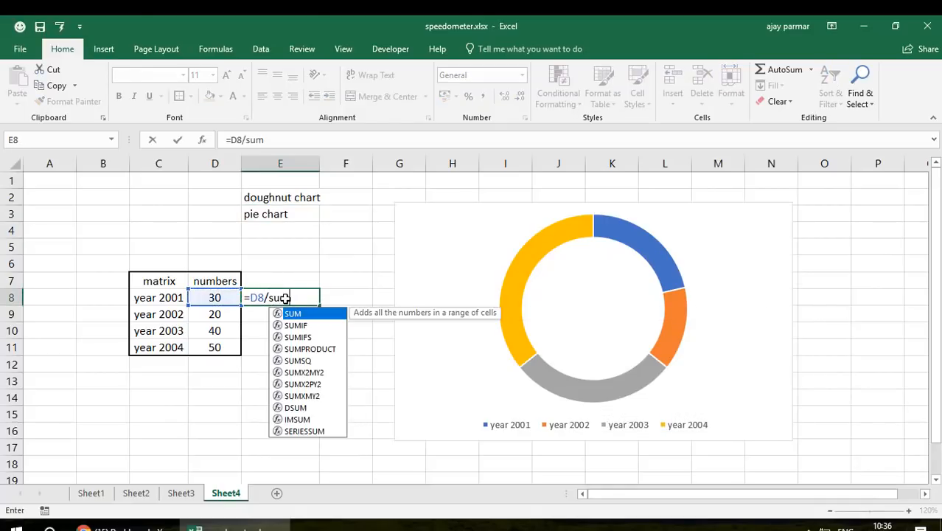
type("(")
key("Left")
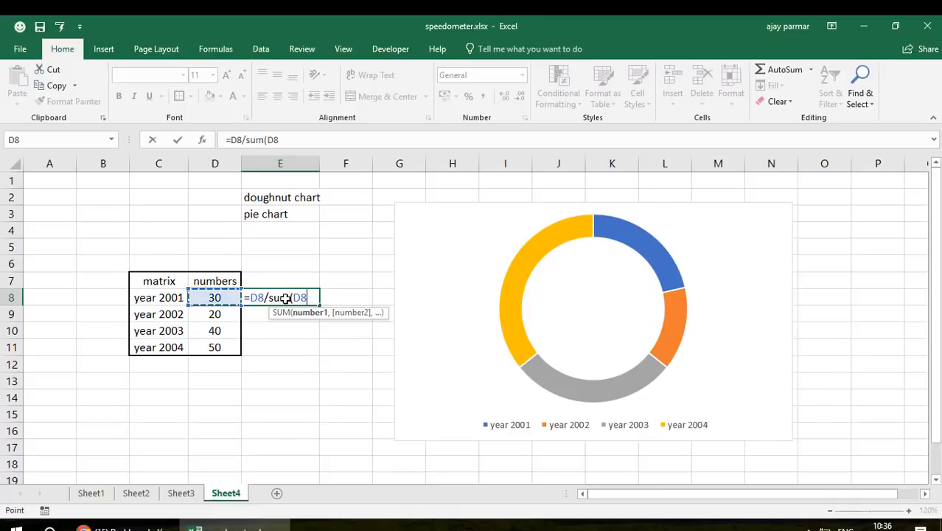
key("shift+Down")
key("shift+Down")
key("shift+Down")
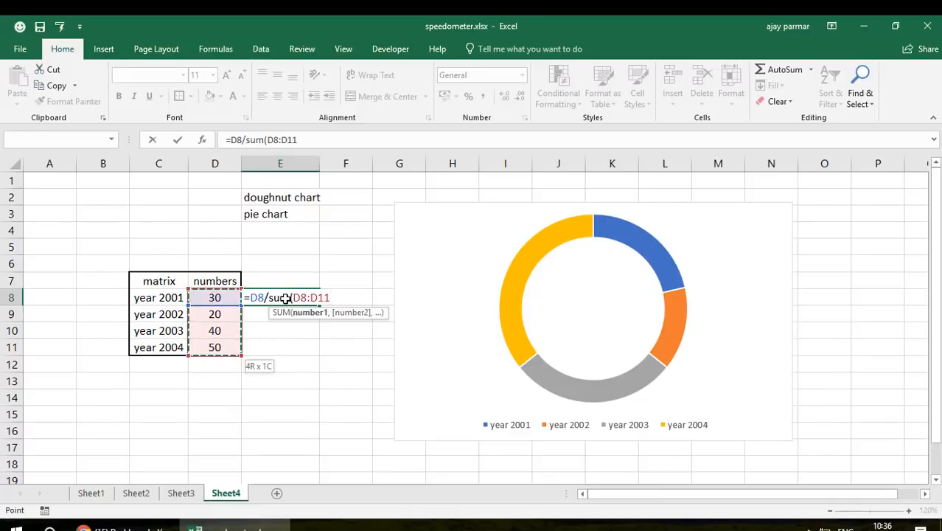
type(")")
key("Return")
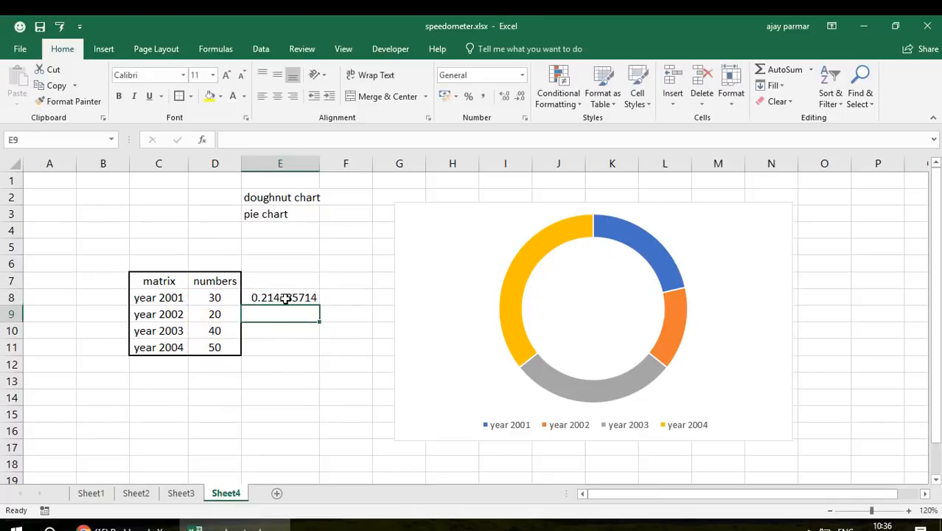
left_click(286, 298)
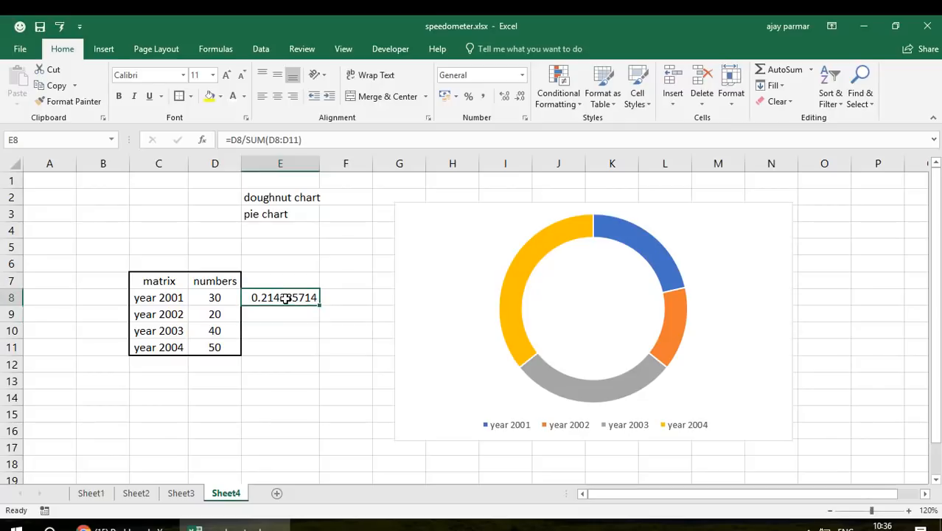
left_click(468, 96)
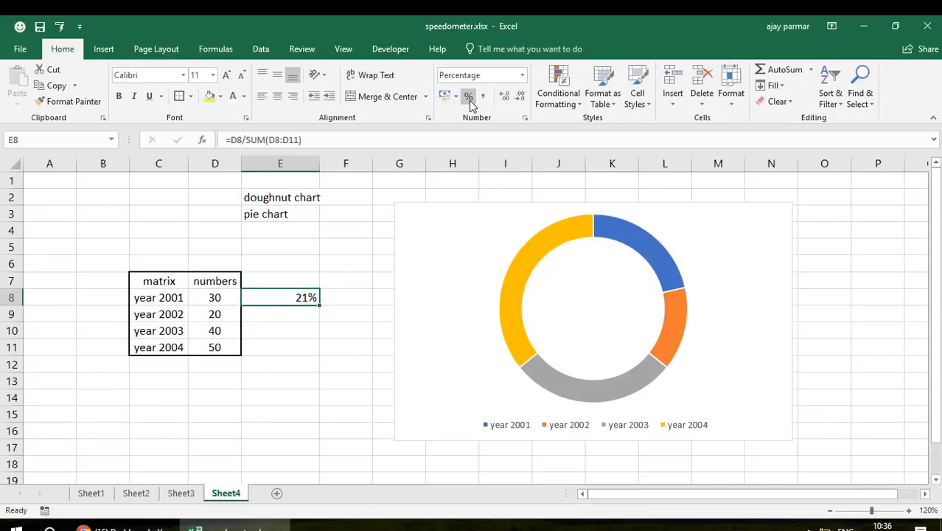
- Make the summed range in E8 absolute as $D$8:$D$11 and fill the formula down to E11
left_click(274, 141)
key("F4")
left_click(298, 140)
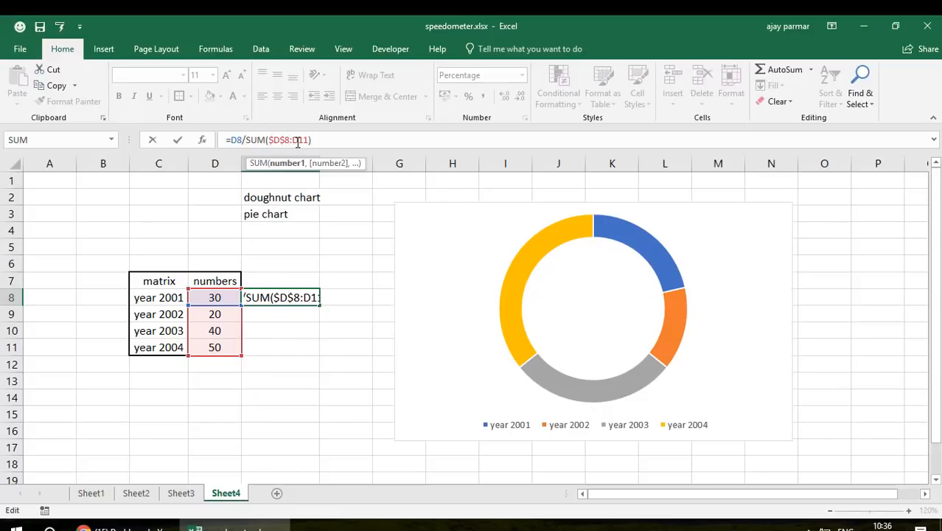
key("F4")
key("Return")
key("Up")
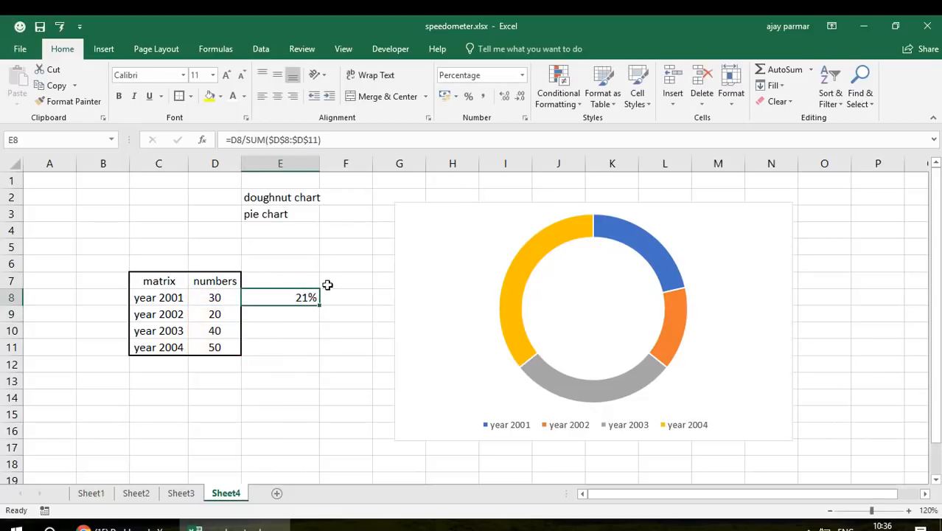
left_click_drag(321, 305, 320, 357)
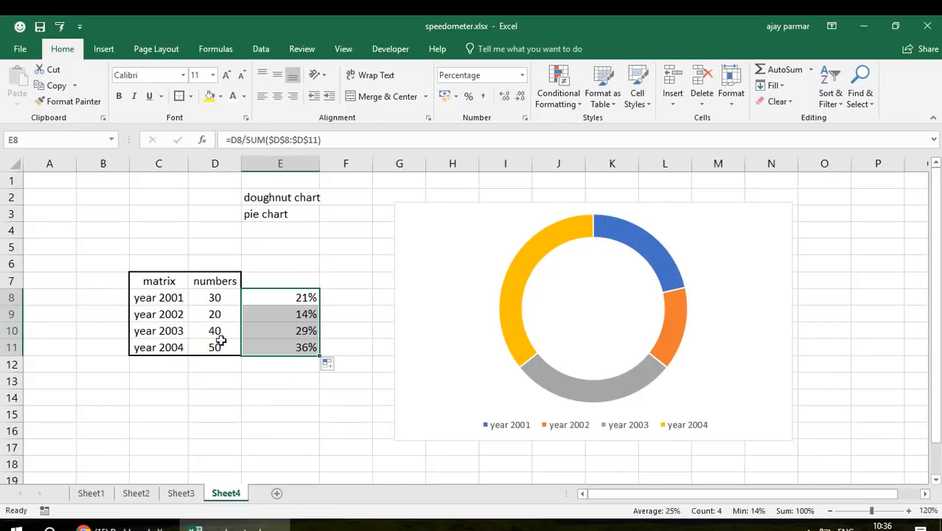
left_click(280, 346)
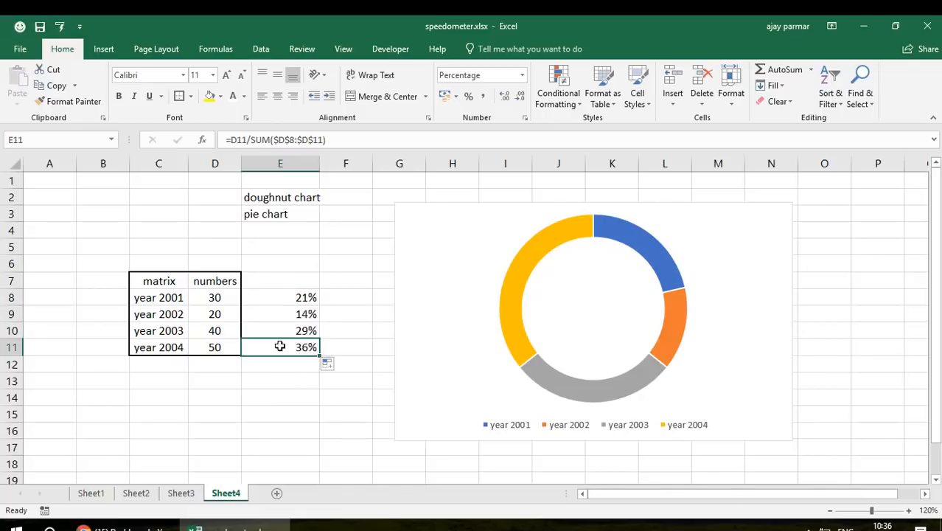
- Add a total of D8:D11 in D12 with AutoSum and center it
left_click(213, 352)
key("Return")
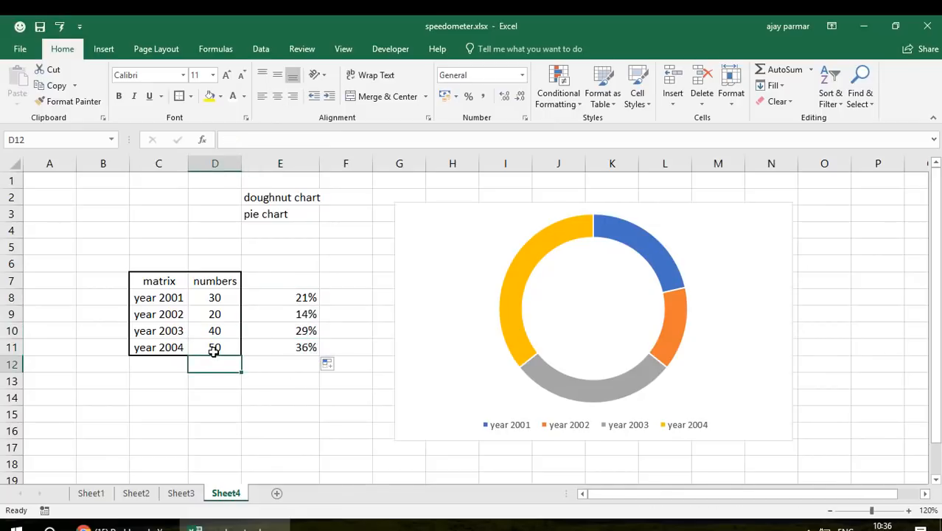
key("alt+=")
key("Return")
left_click(222, 363)
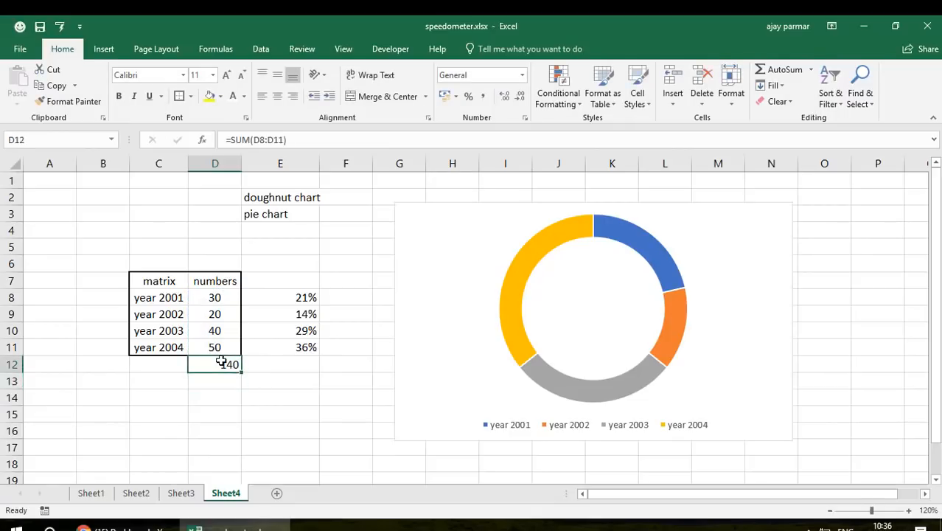
left_click(277, 96)
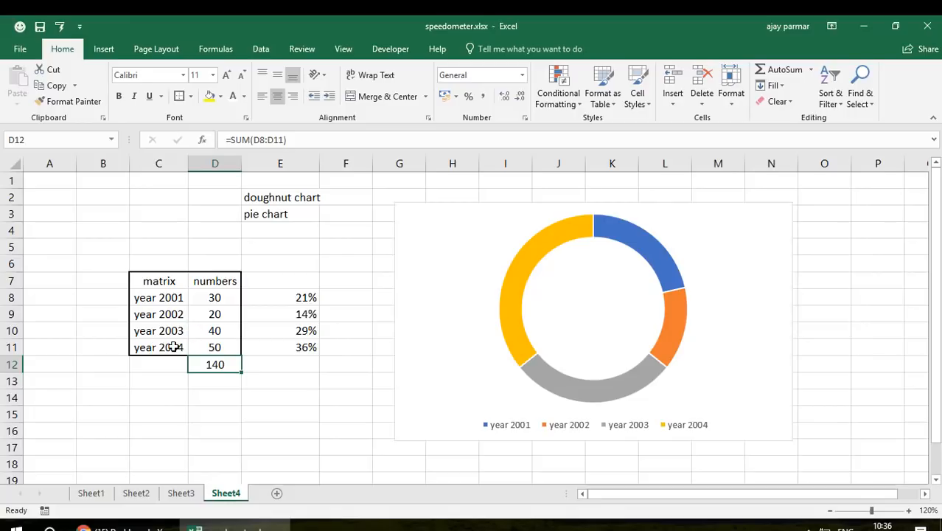
- Compare the year 2004 number, the total in D12 and the percentages in E8:E11 with the doughnut chart's segments
left_click(230, 348)
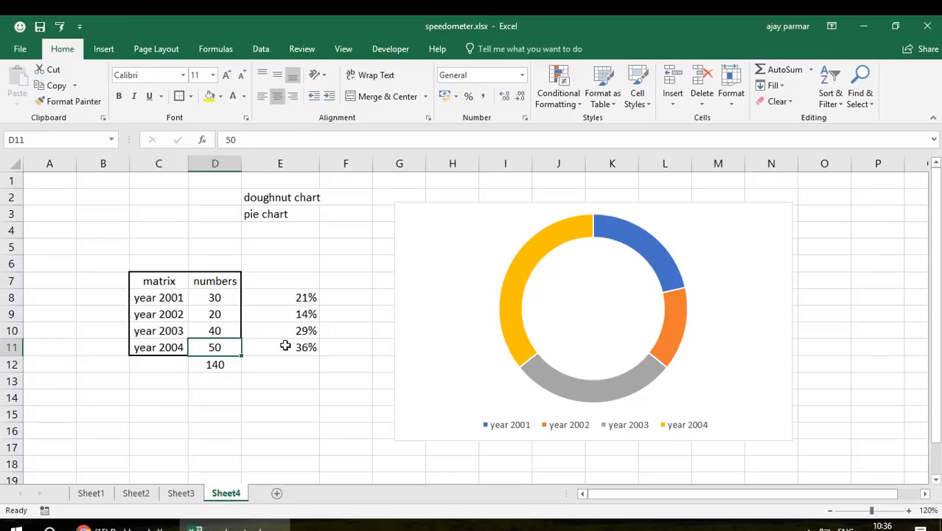
left_click(285, 345)
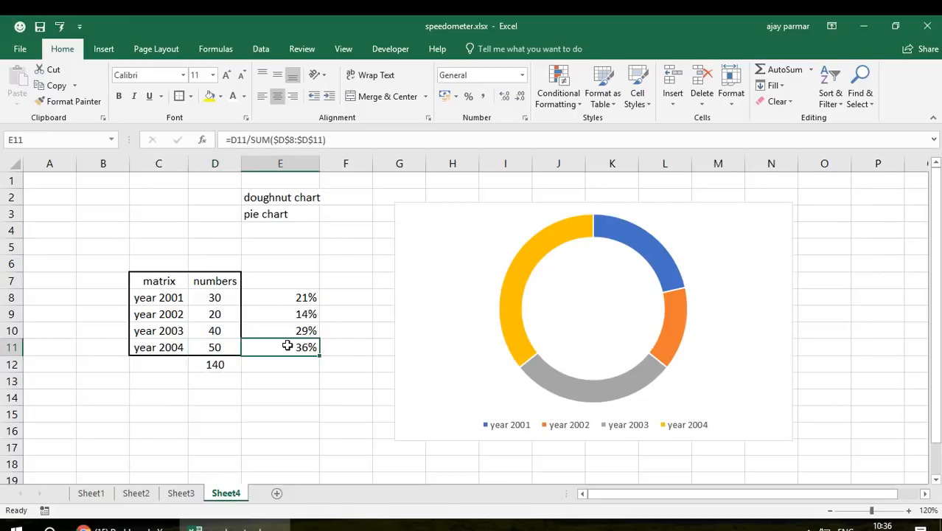
left_click(224, 364)
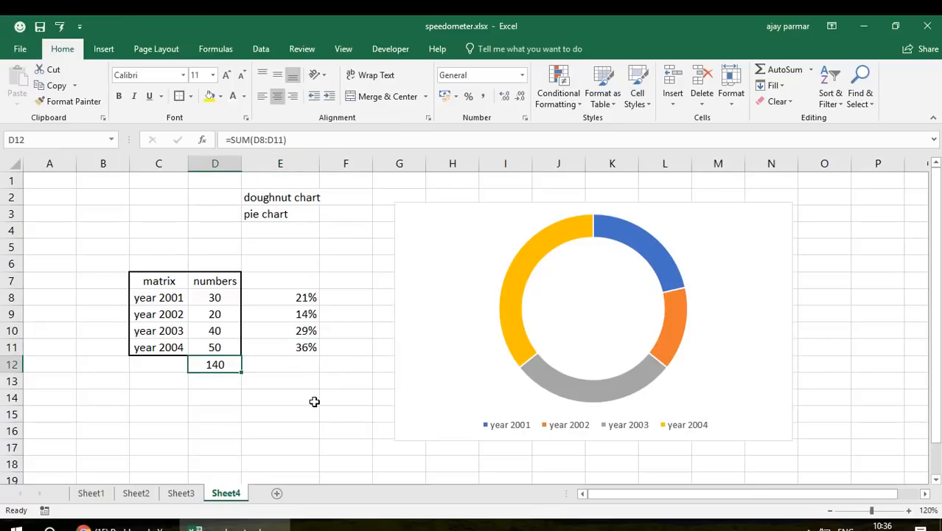
mouse_move(511, 308)
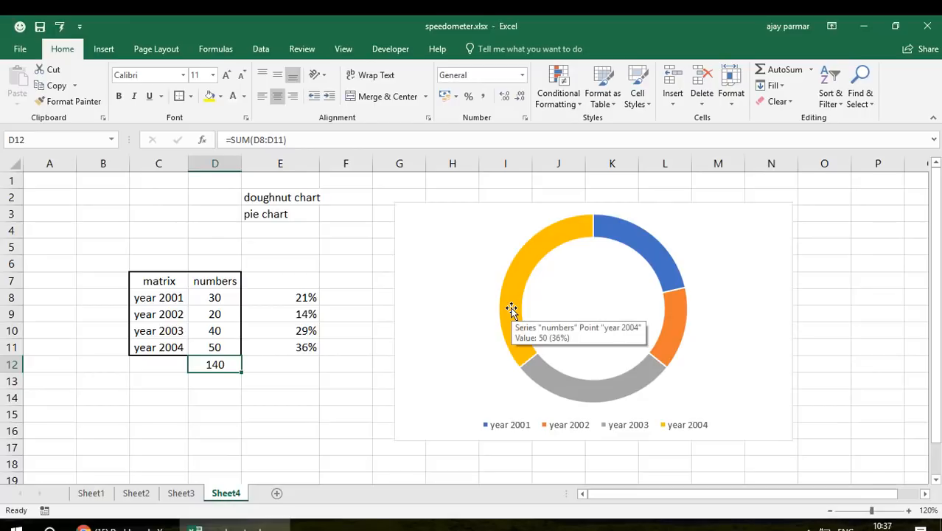
mouse_move(646, 254)
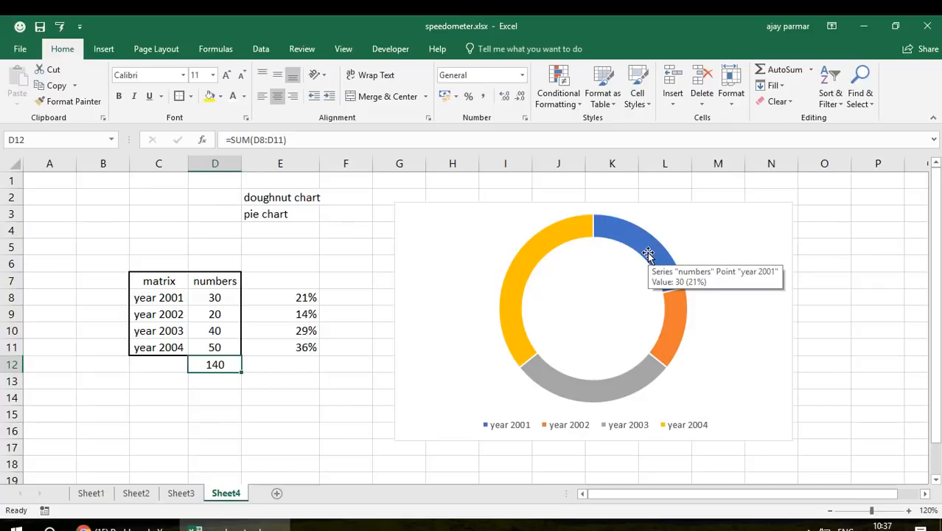
mouse_move(528, 325)
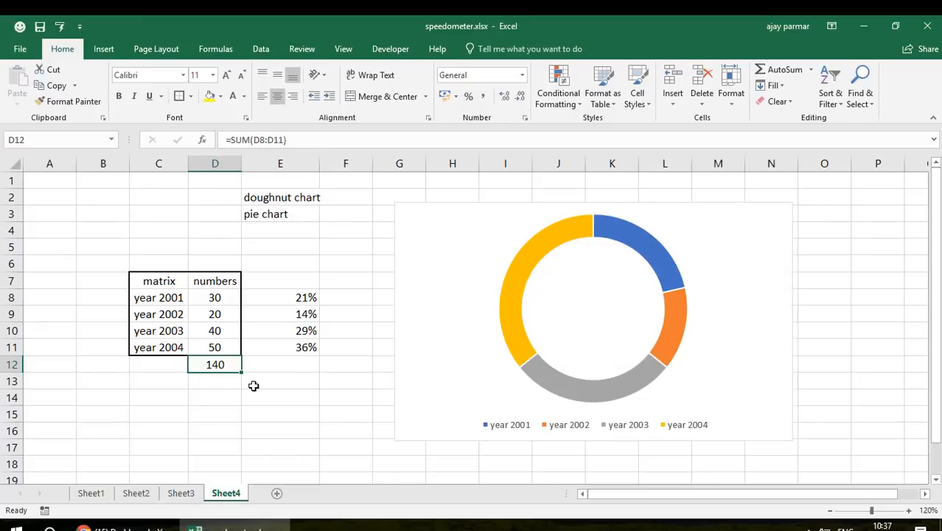
left_click(280, 298)
left_click(286, 346, "shift")
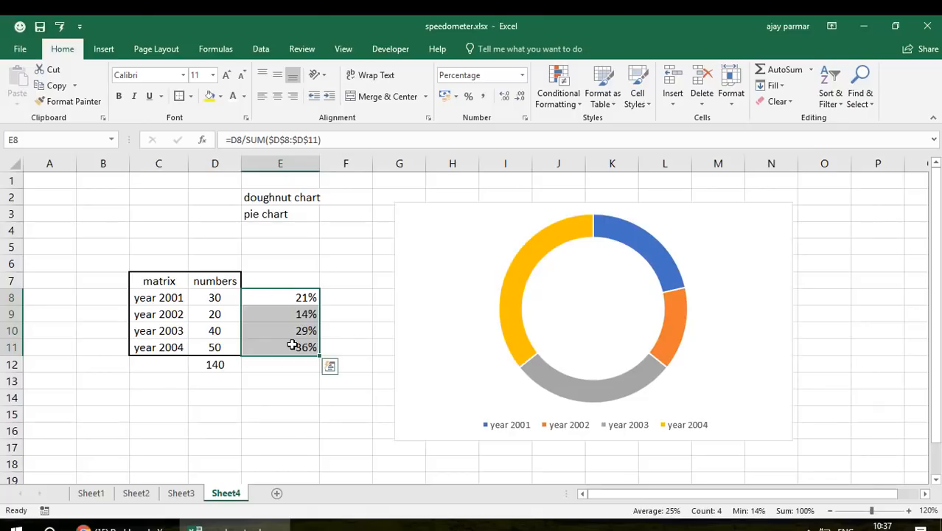
left_click(321, 395)
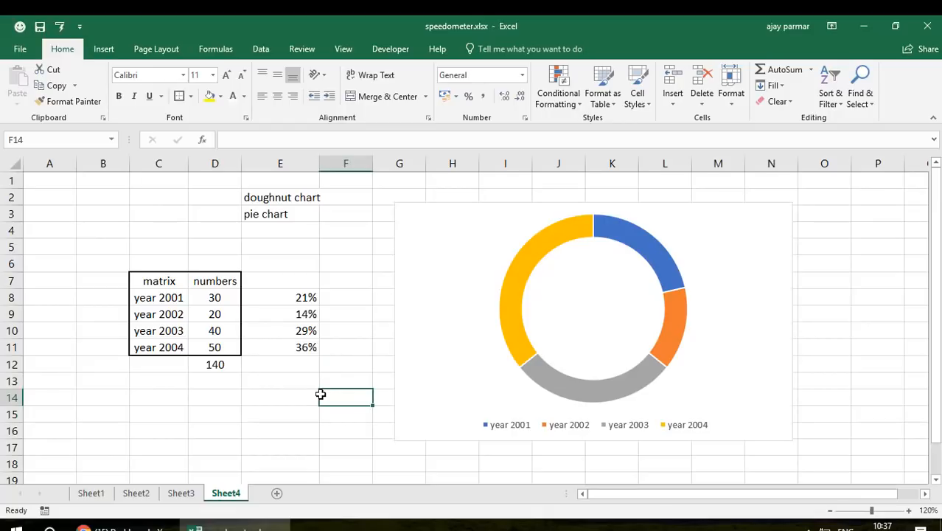
- Move the doughnut chart slightly up and to the right, then reduce its height from the upper edge so it starts beside row 2
mouse_move(568, 242)
left_click_drag(727, 234, 746, 214)
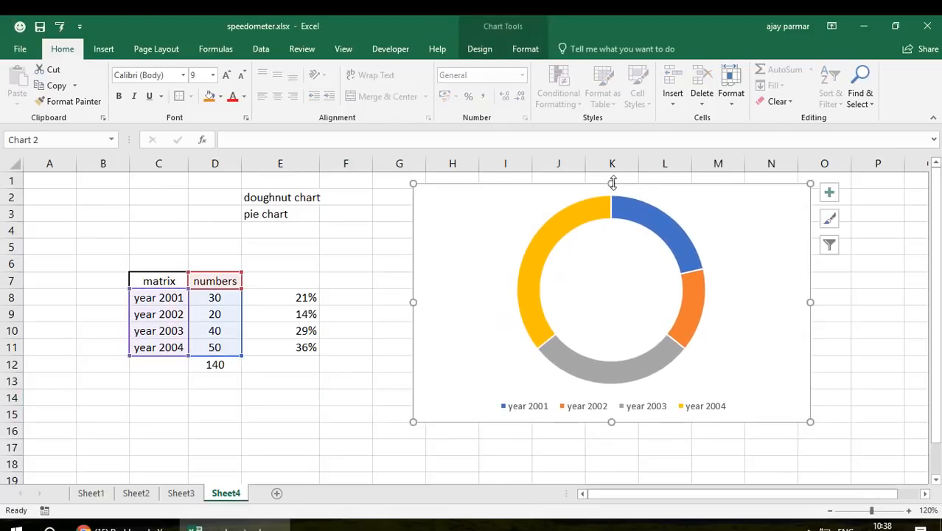
left_click_drag(612, 183, 613, 198)
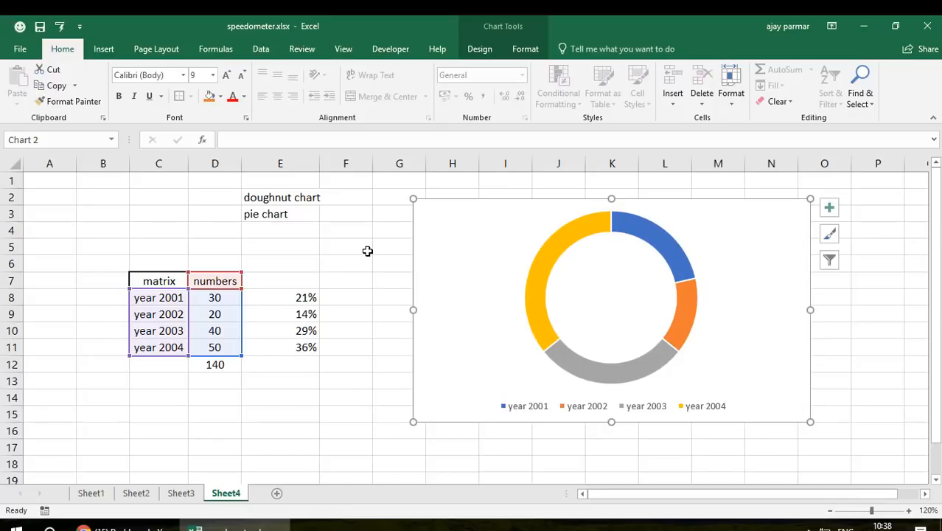
left_click(367, 251)
- Examine the hidden lower half and the pie series of the speedometer chart on Sheet1
left_click(91, 492)
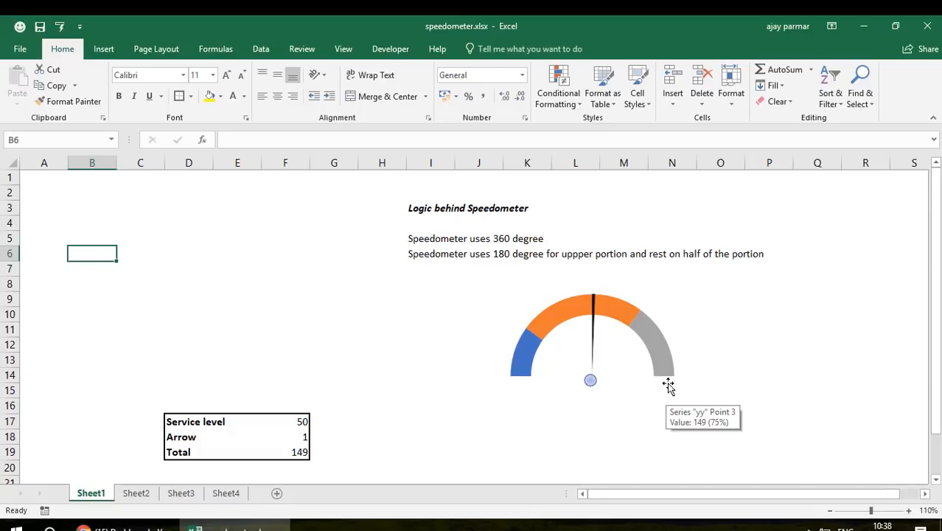
left_click(528, 399)
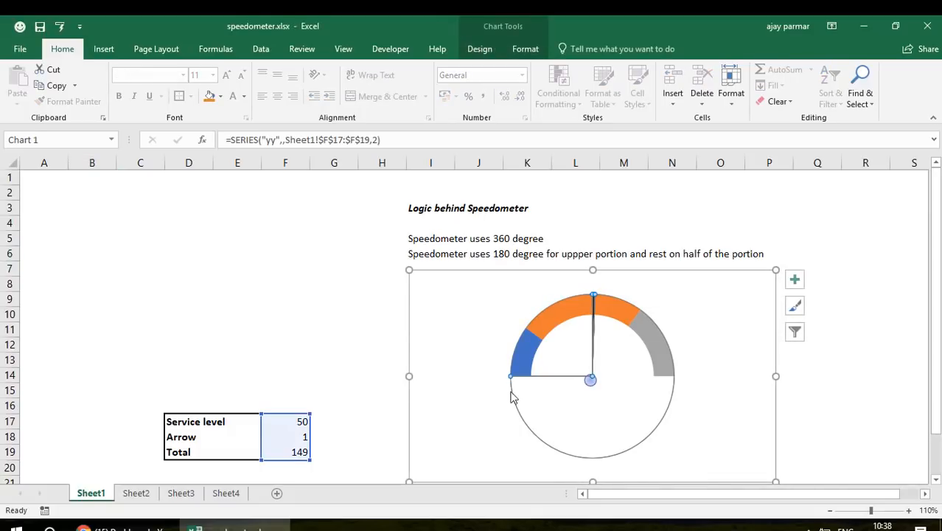
left_click(560, 425)
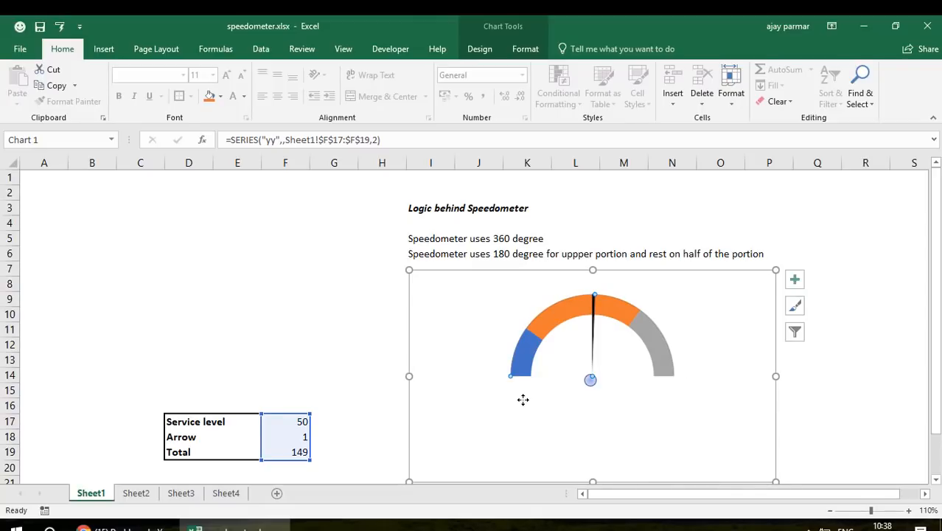
left_click(484, 342)
- Fill the speedometer's transparent pie series with orange, then undo the fill and deselect the series
left_click(524, 400)
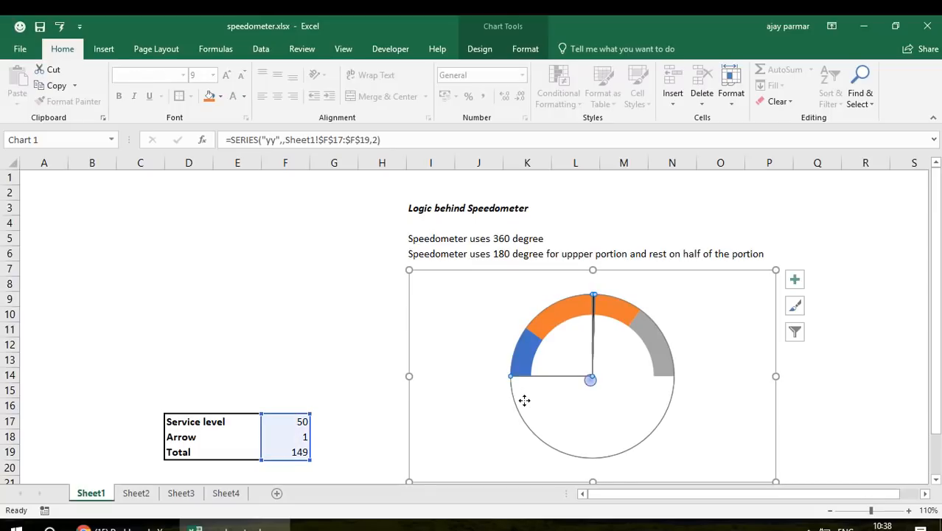
left_click(209, 97)
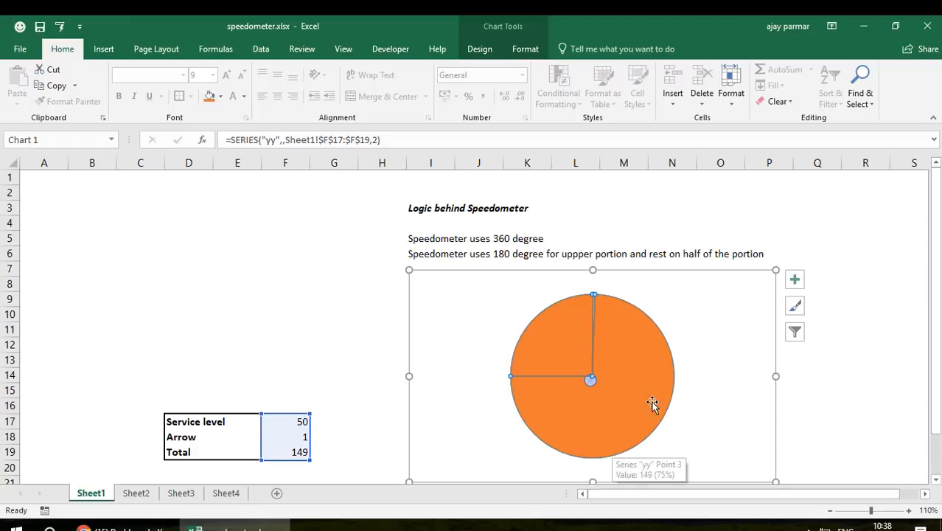
key("ctrl+z")
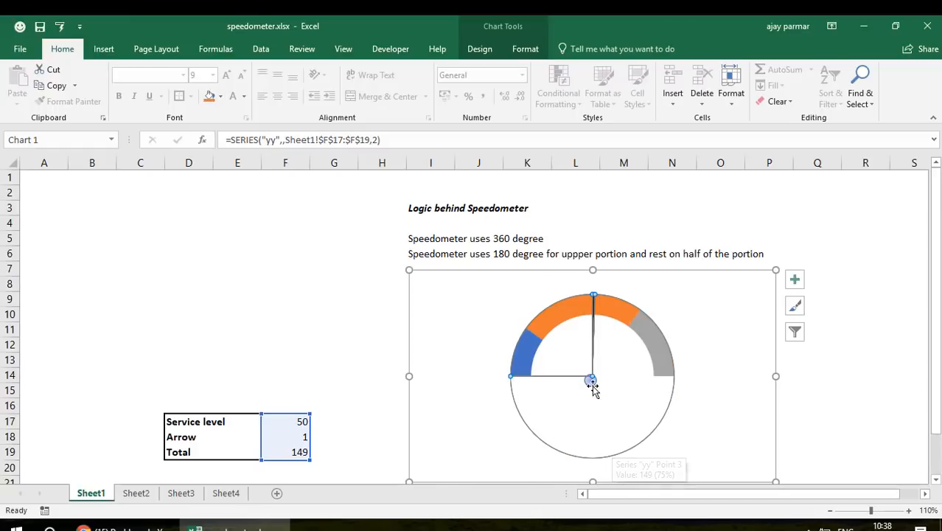
left_click(454, 401)
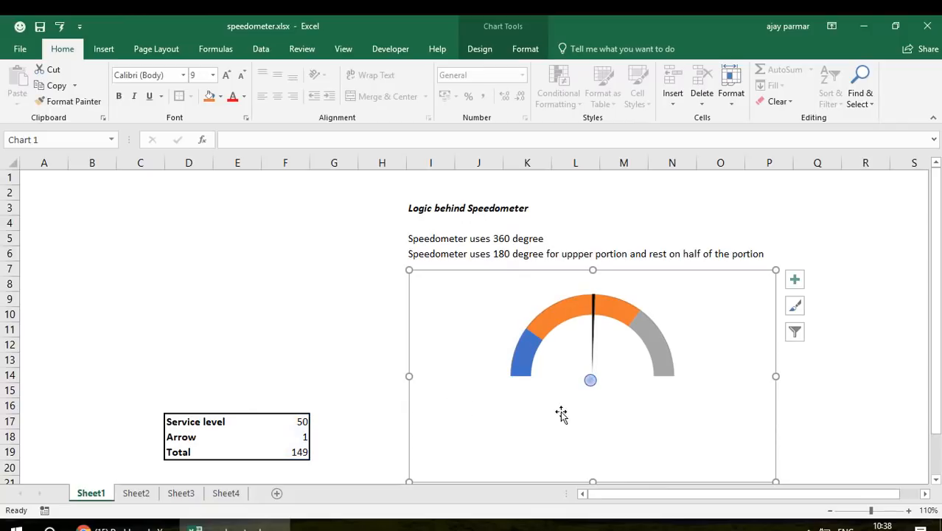
- Add data labels to Sheet4's doughnut chart that show the category name instead of the value
left_click(232, 496)
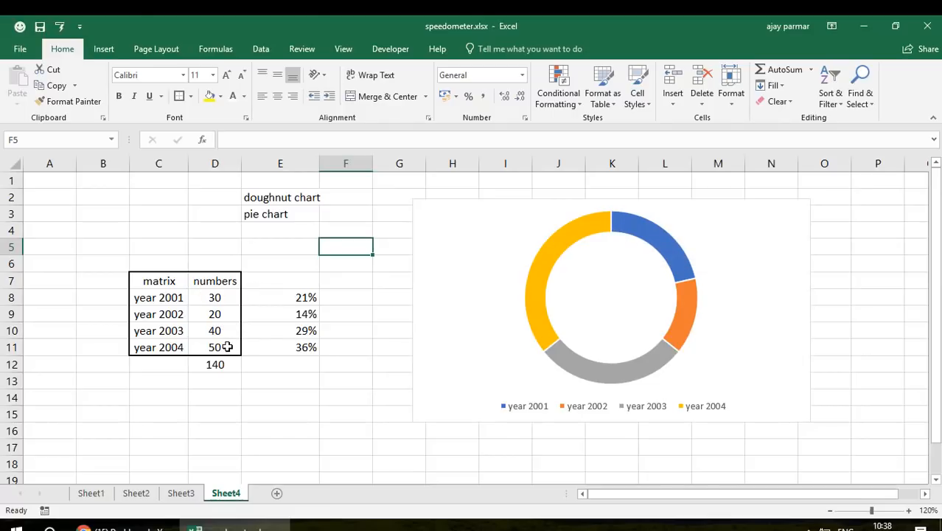
left_click(656, 239)
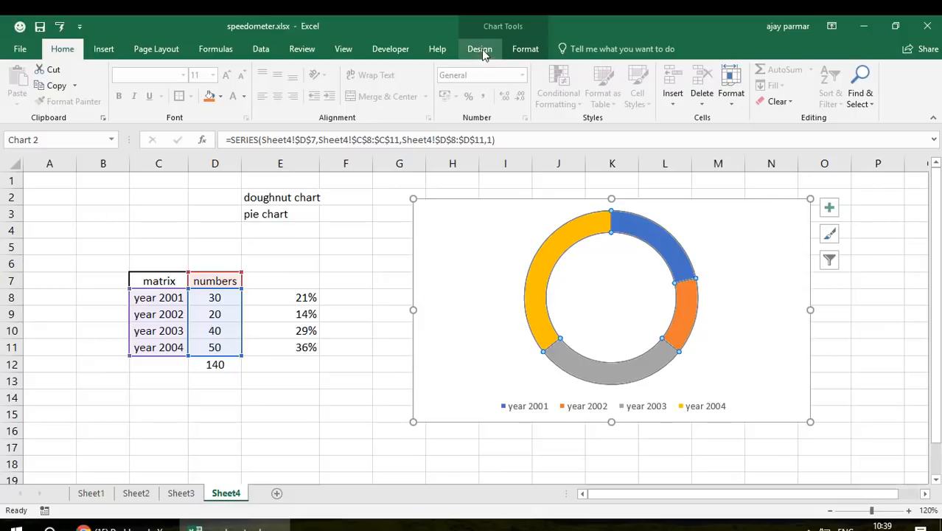
left_click(830, 208)
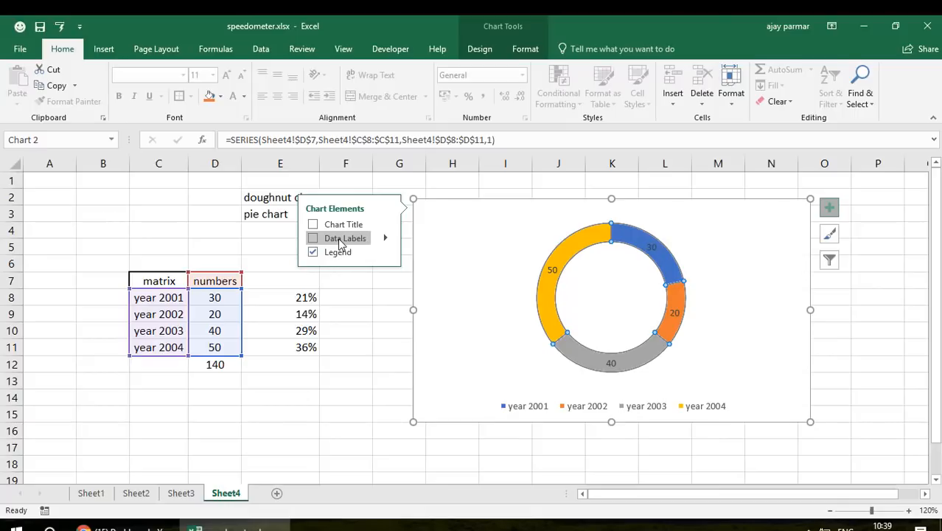
left_click(385, 239)
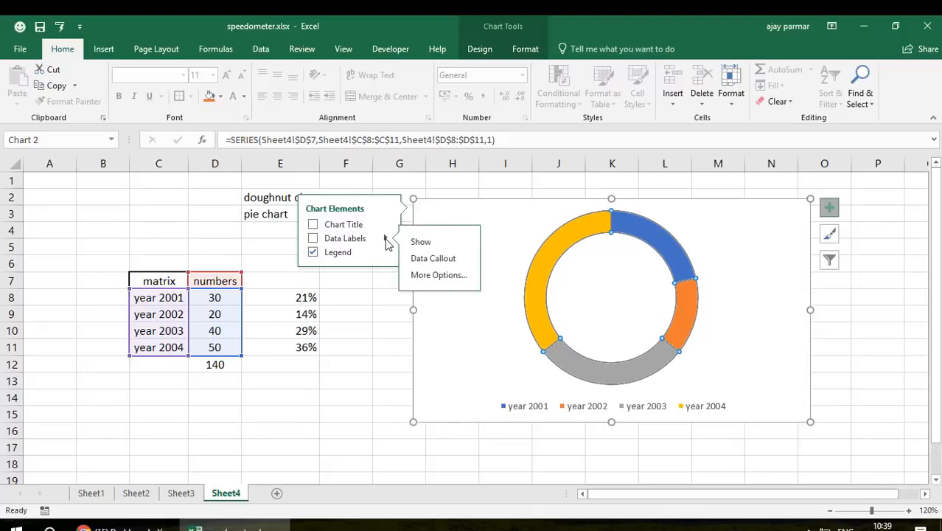
left_click(437, 275)
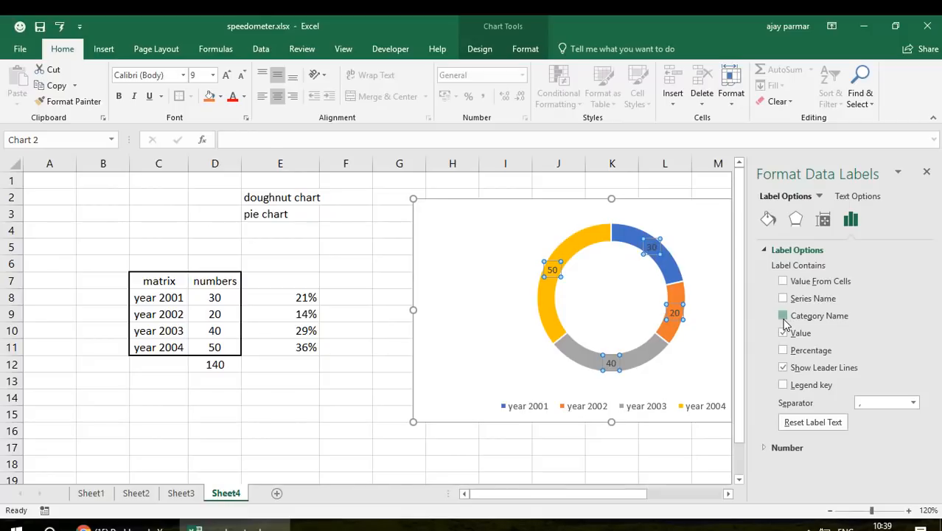
left_click(783, 316)
left_click(784, 333)
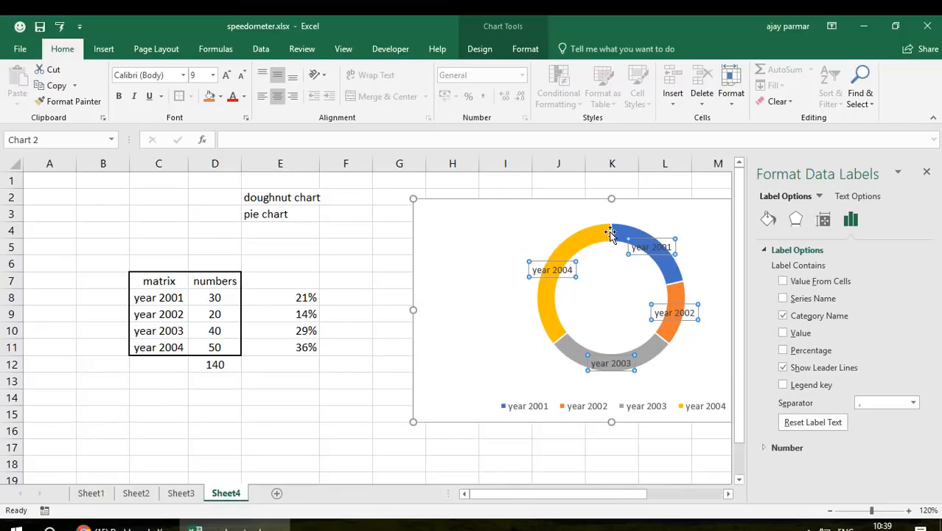
left_click(928, 174)
left_click(377, 426)
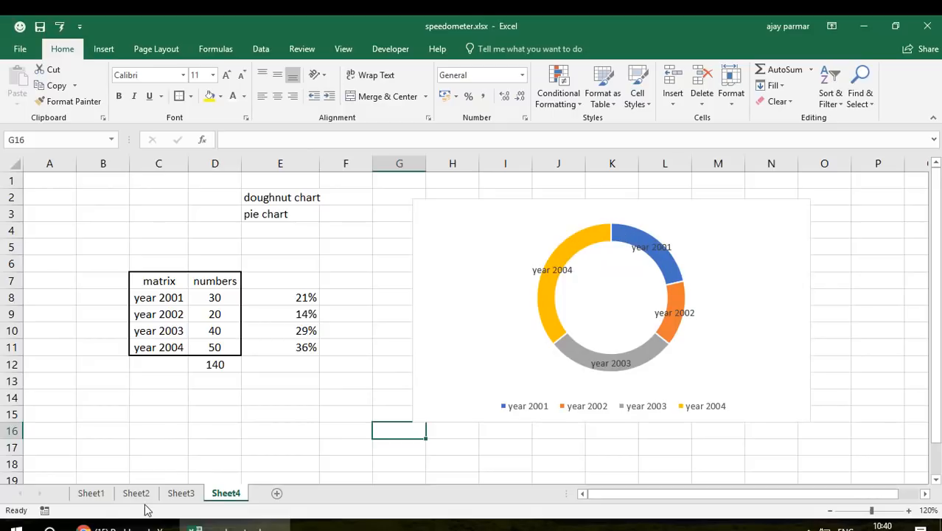
- Compare the speedometer on Sheet1 with the numbers in D8:D11, the percentages in E8:E11 and the total in D12 on Sheet4
left_click(91, 493)
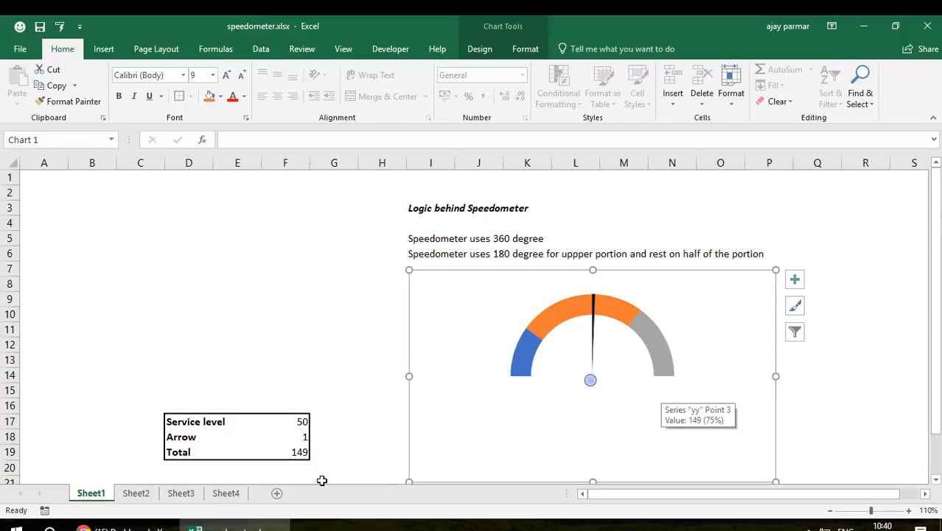
left_click(236, 494)
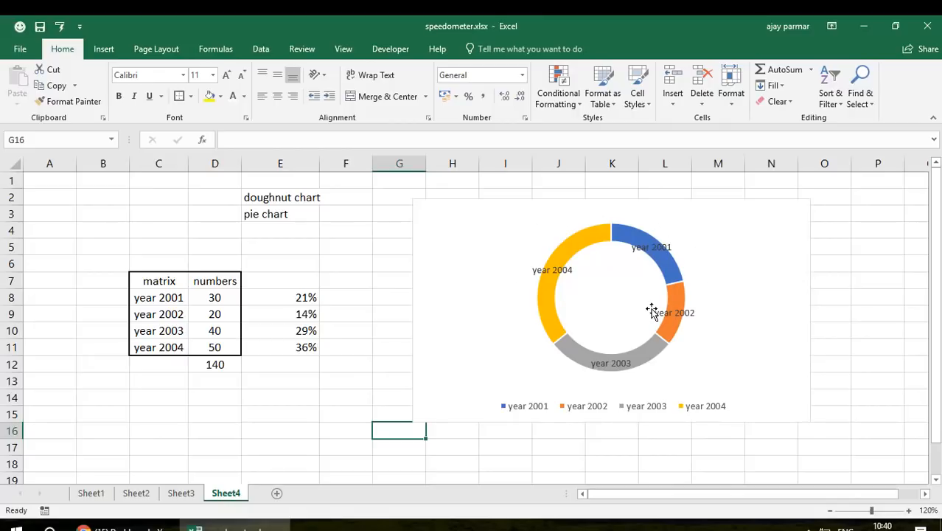
left_click(218, 296)
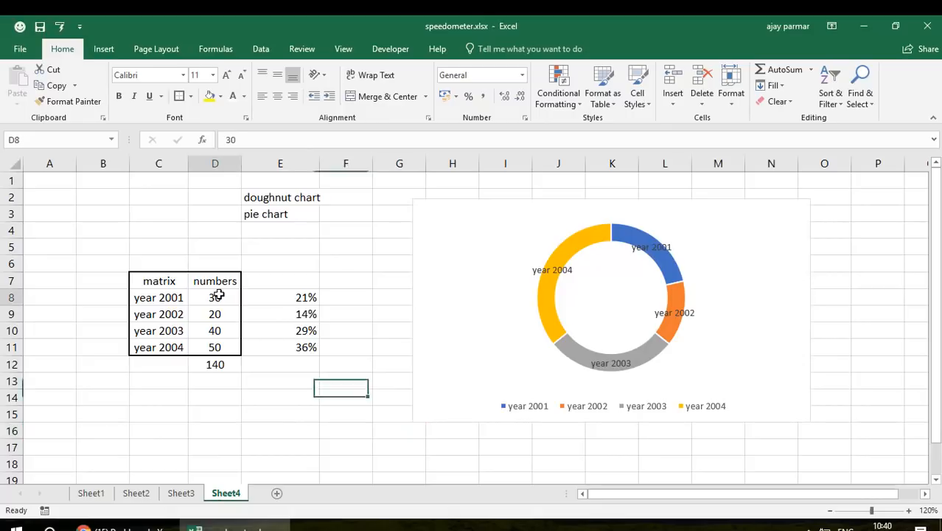
left_click(226, 345, "shift")
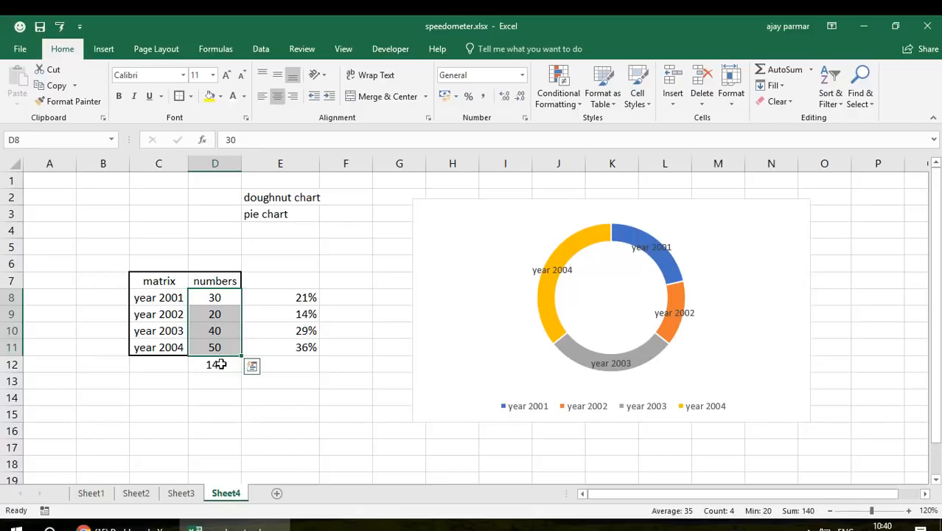
left_click(219, 364)
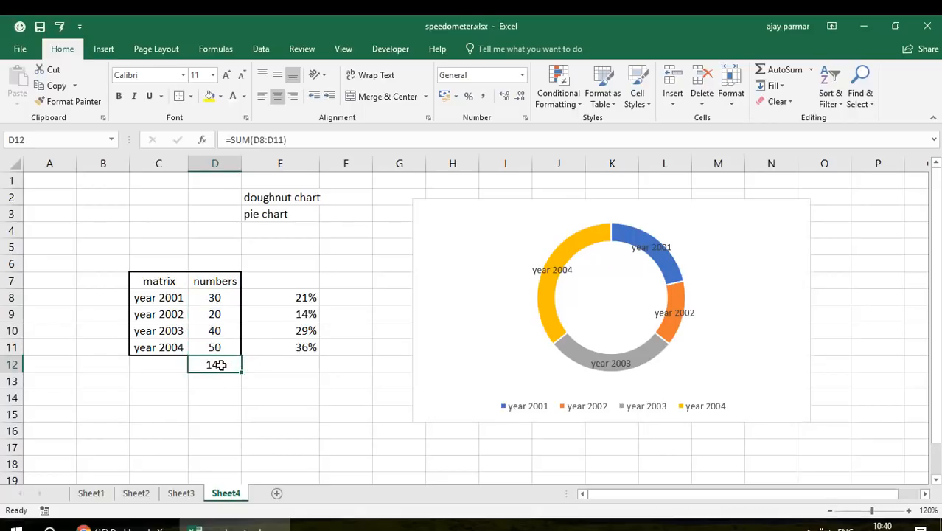
left_click_drag(300, 295, 307, 349)
left_click(215, 366)
left_click_drag(217, 302, 215, 349)
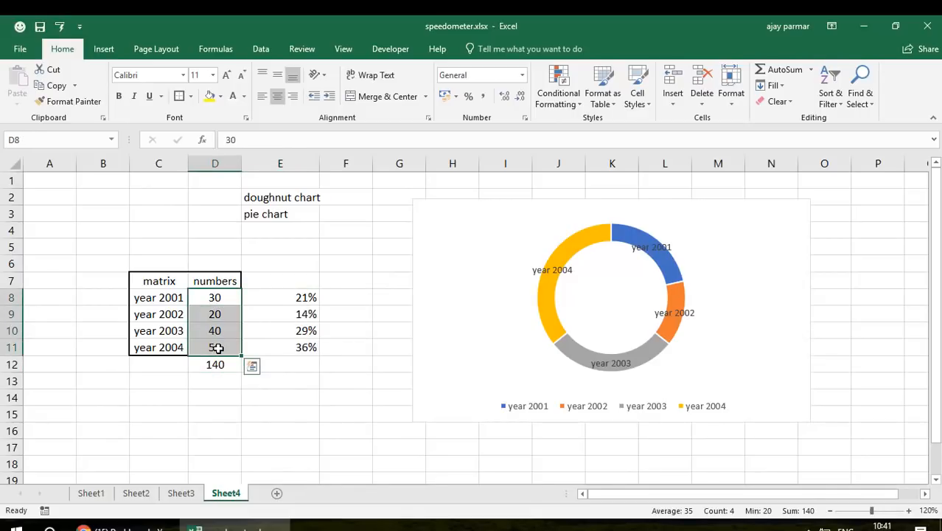
left_click(223, 363)
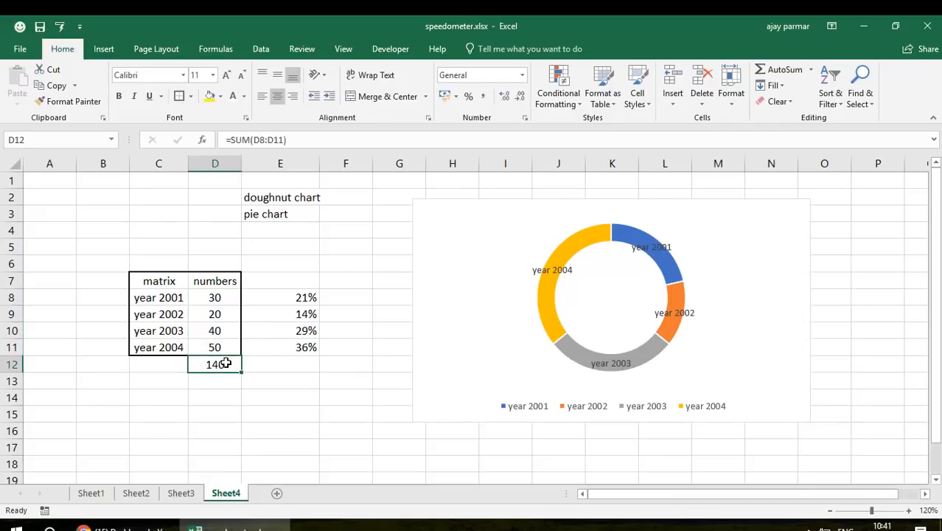
left_click_drag(219, 298, 228, 367)
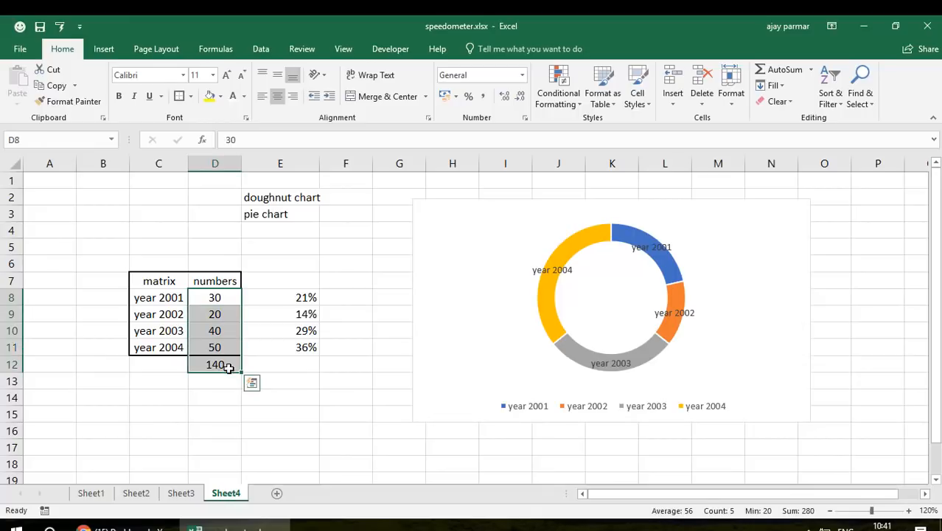
left_click(224, 296)
left_click(223, 353, "shift")
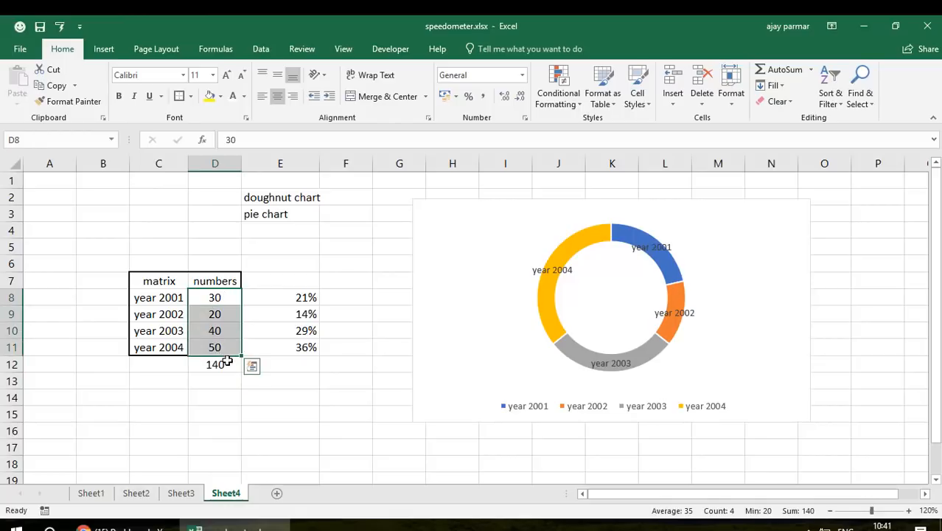
key("shift")
key("shift")
key("shift")
key("shift")
key("shift")
left_click(361, 207)
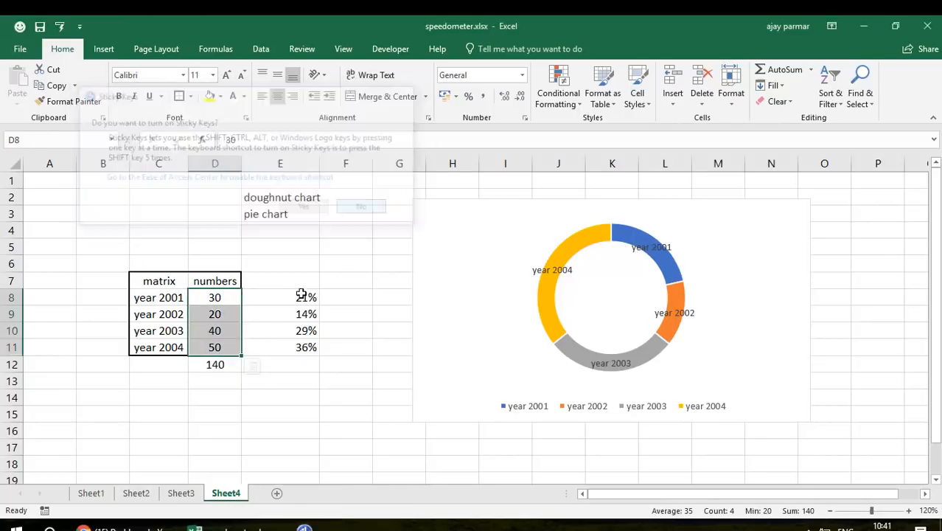
- Compare the year 2001 and year 2004 numbers with the total in D12 and the doughnut chart's segments
left_click(223, 361)
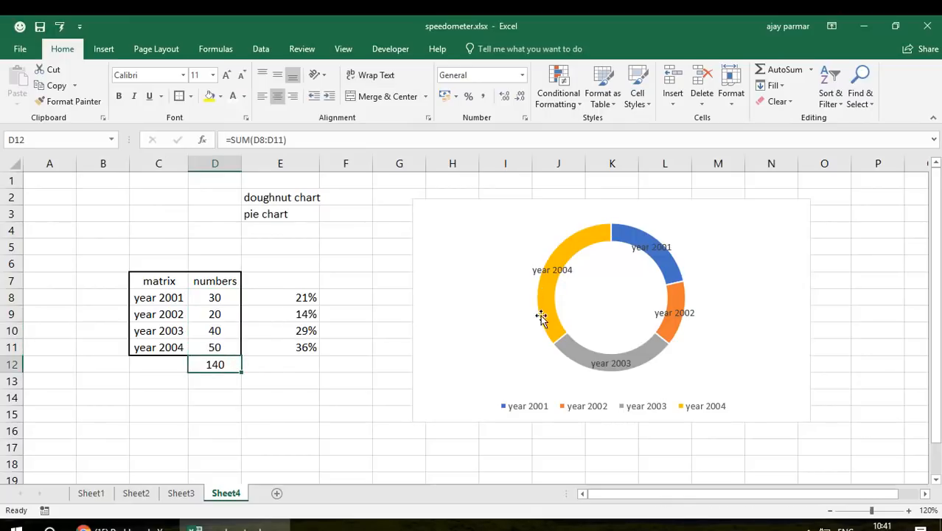
mouse_move(686, 300)
left_click(216, 298)
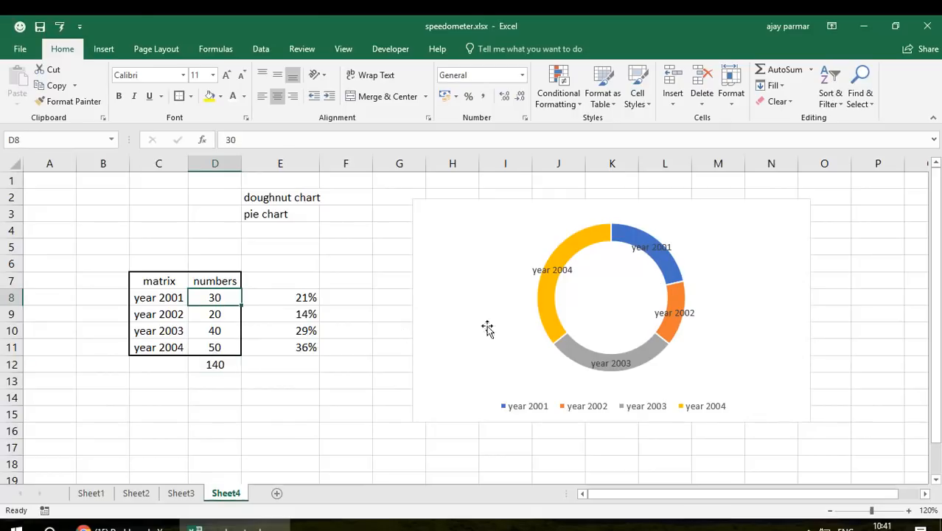
left_click(215, 364)
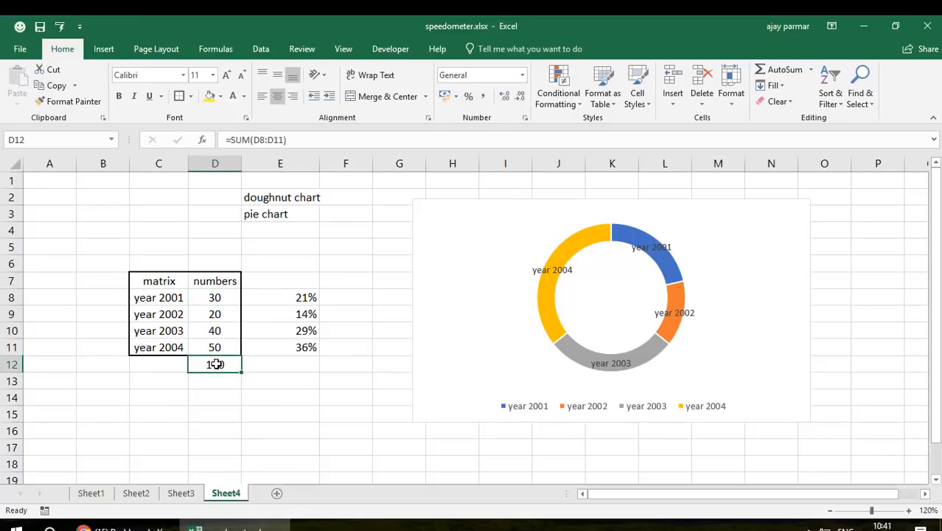
left_click(210, 296)
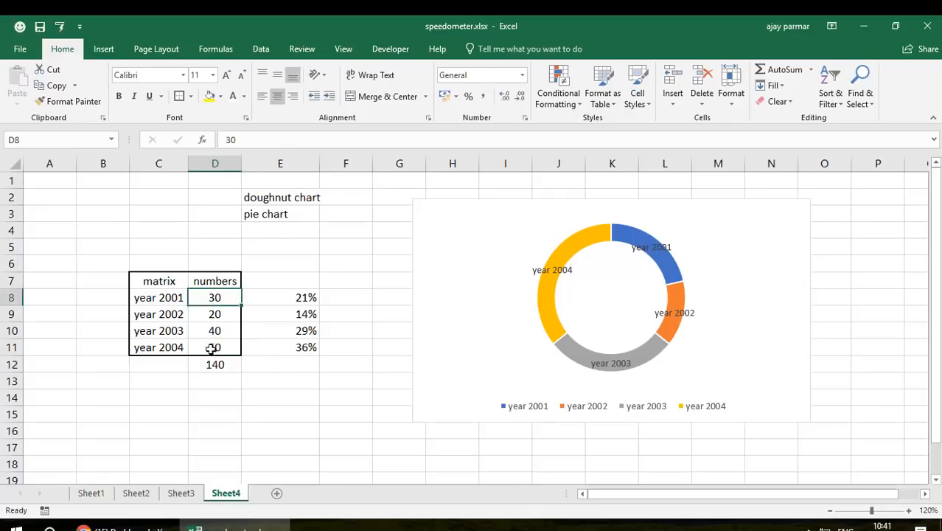
left_click(234, 350)
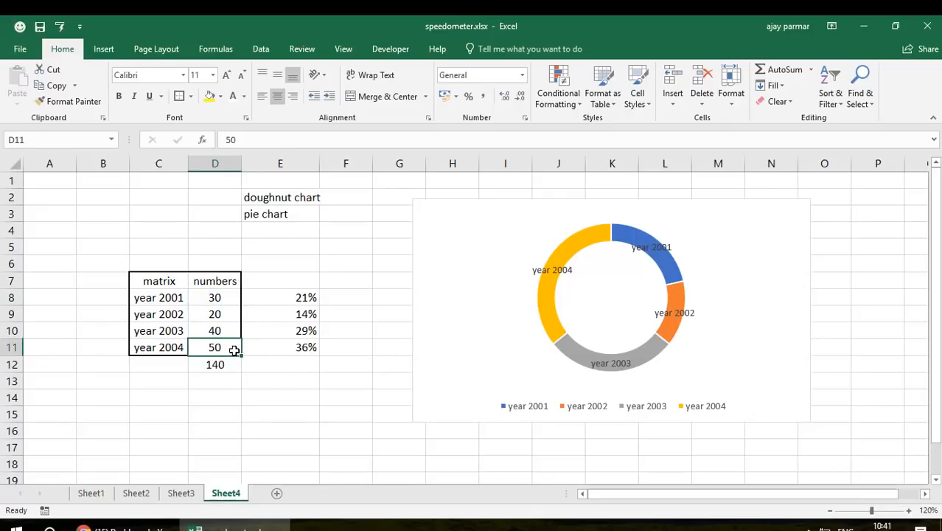
- Label the sum row by entering "total" in C12
left_click(166, 364)
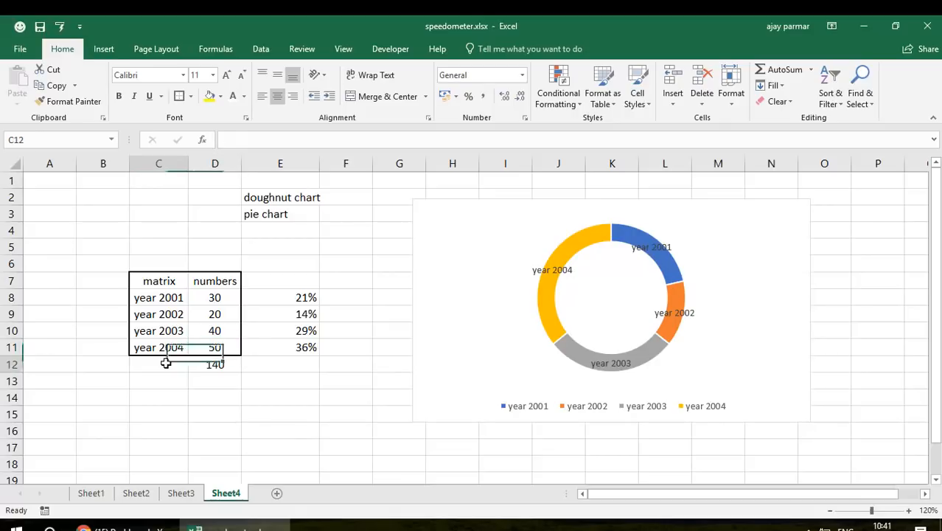
type("tota")
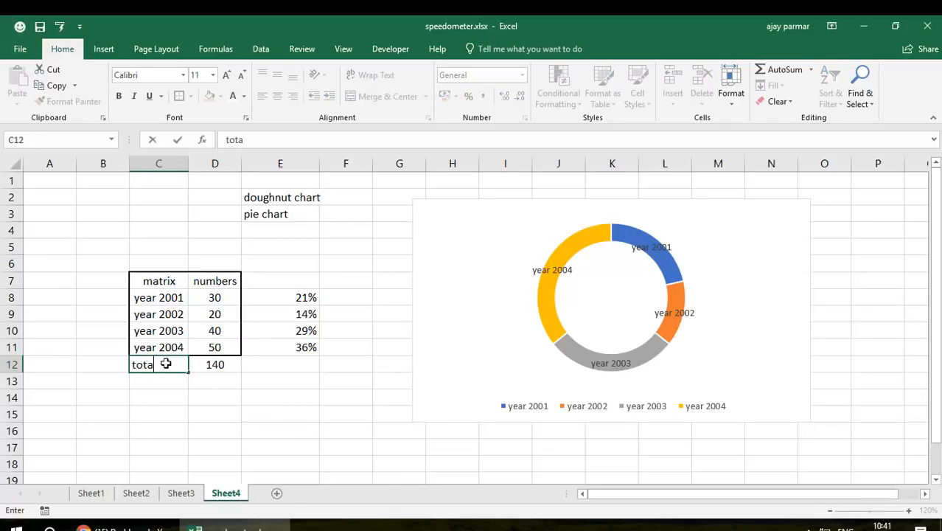
type("l")
key("Return")
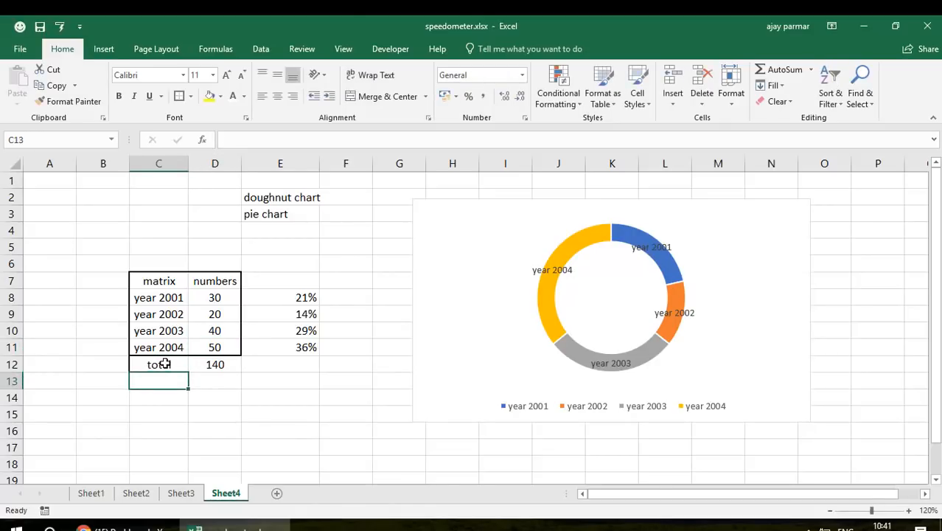
left_click(166, 363)
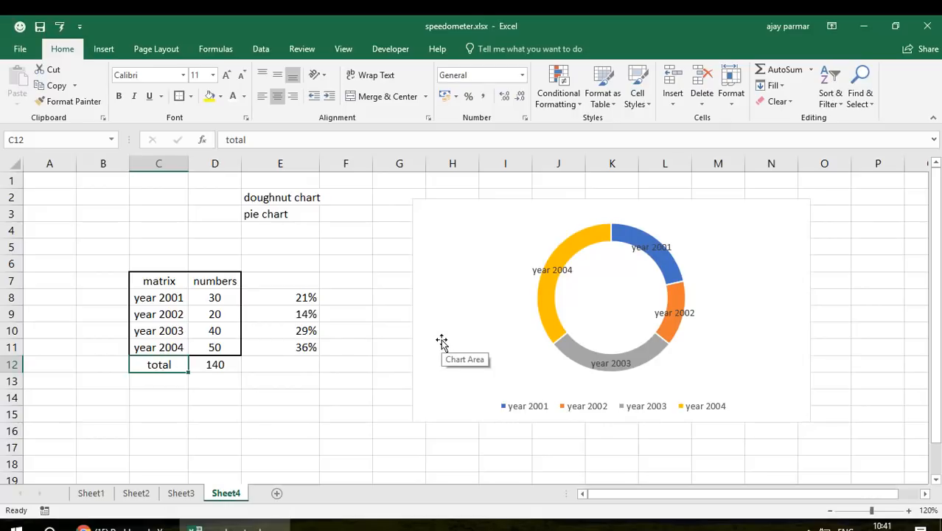
- Resize the labelled doughnut chart narrower and place it over about columns M to R and rows 1 to 14
left_click(749, 236)
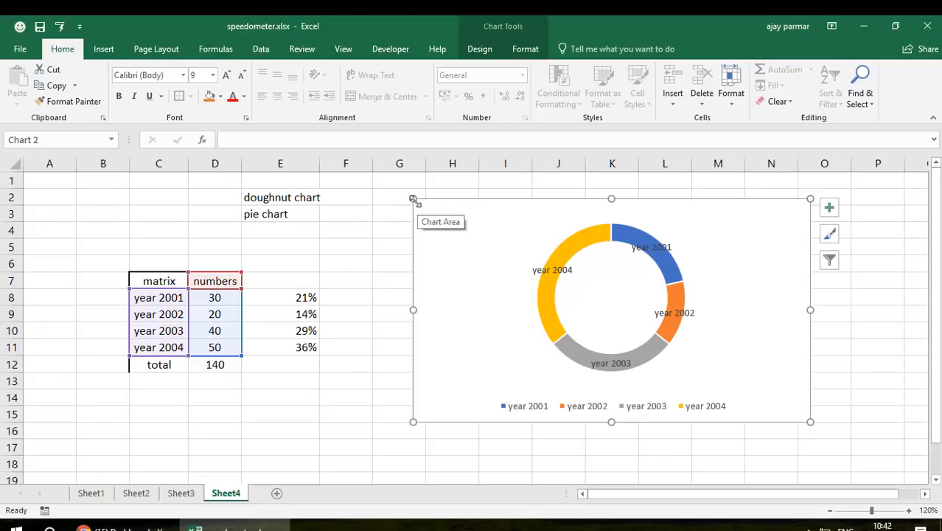
left_click_drag(421, 202, 538, 266)
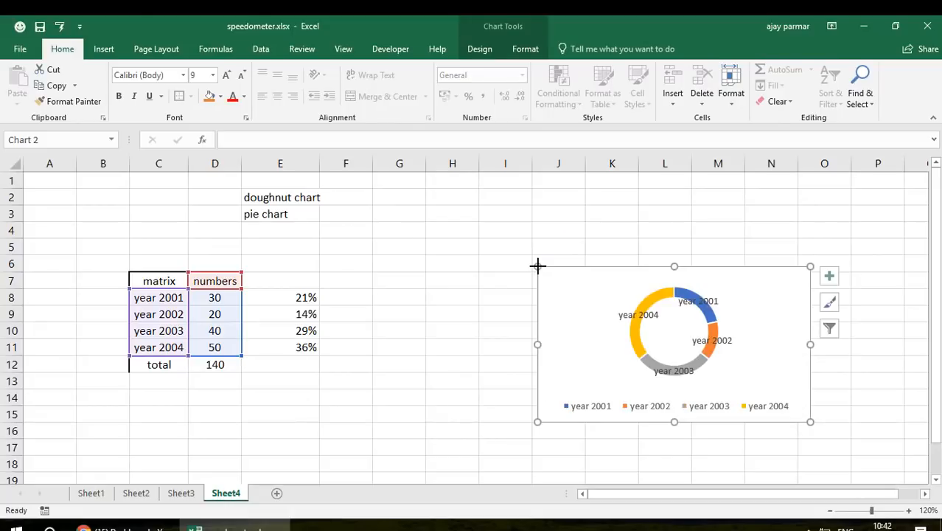
left_click_drag(778, 339, 690, 258)
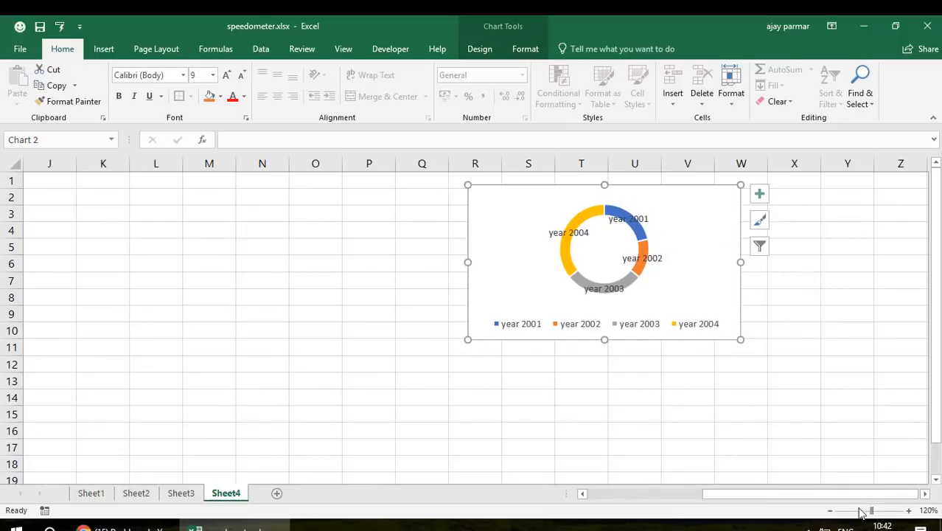
left_click(830, 511)
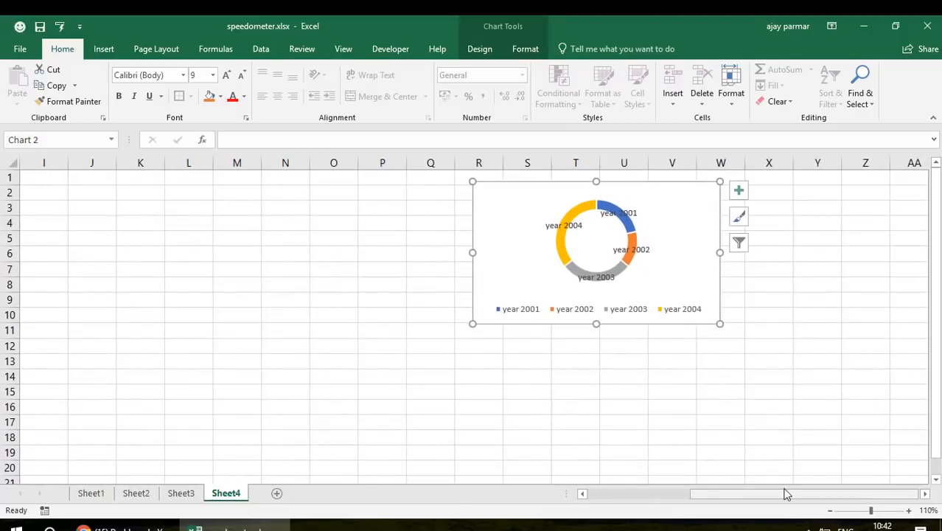
left_click_drag(743, 502, 606, 501)
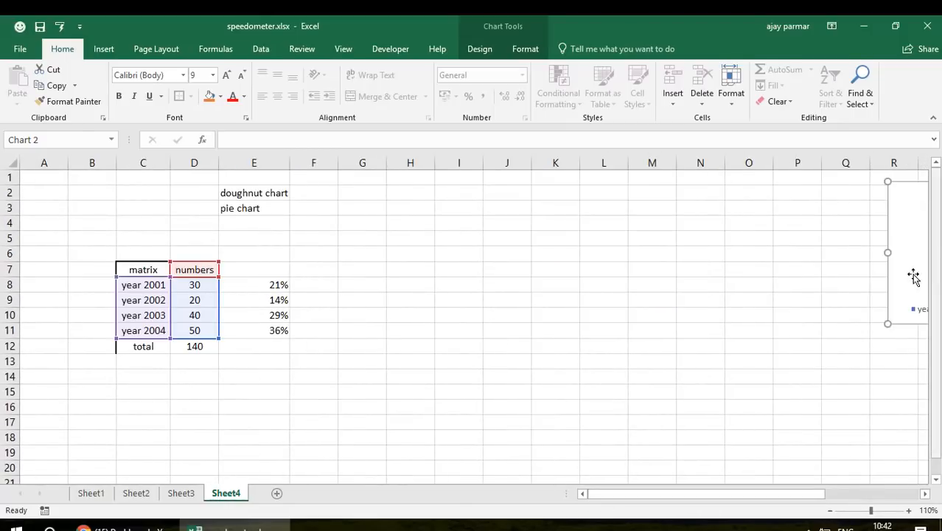
mouse_move(910, 279)
left_mouse_down()
mouse_move(755, 282)
mouse_move(672, 272)
left_mouse_up()
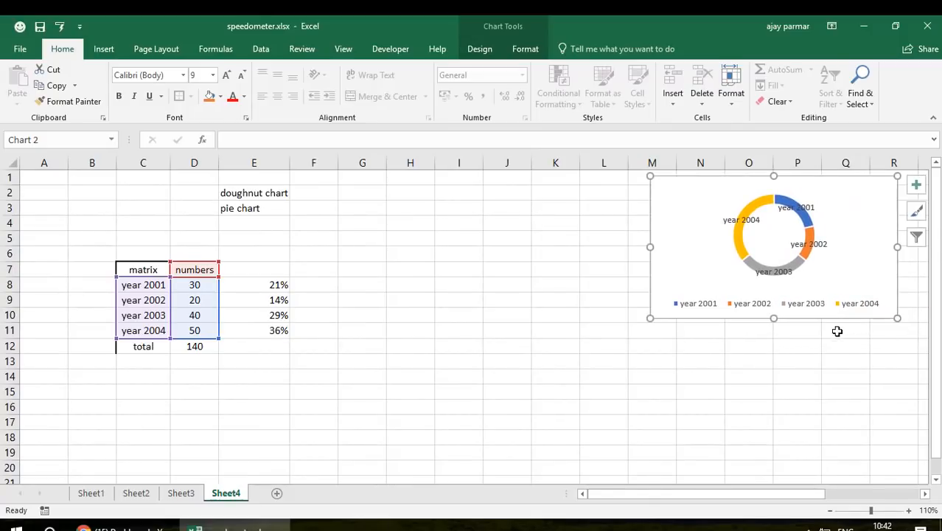
left_click_drag(778, 318, 772, 380)
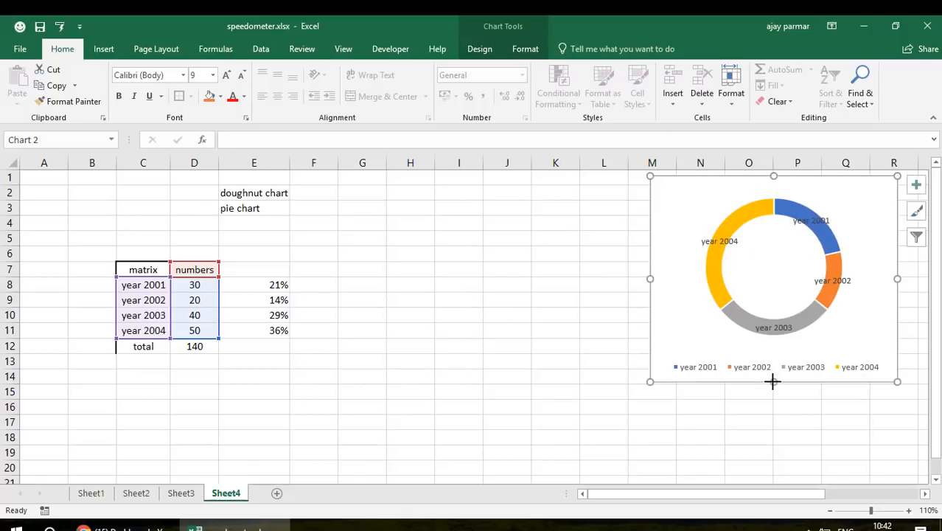
left_click(446, 412)
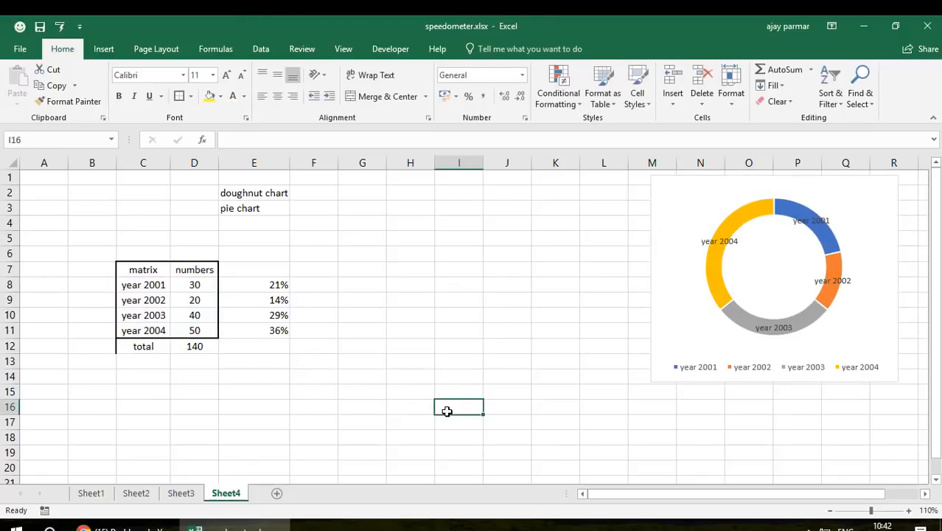
- Insert an empty doughnut chart between the data table and the labelled doughnut chart
left_click(465, 254)
left_click(392, 256)
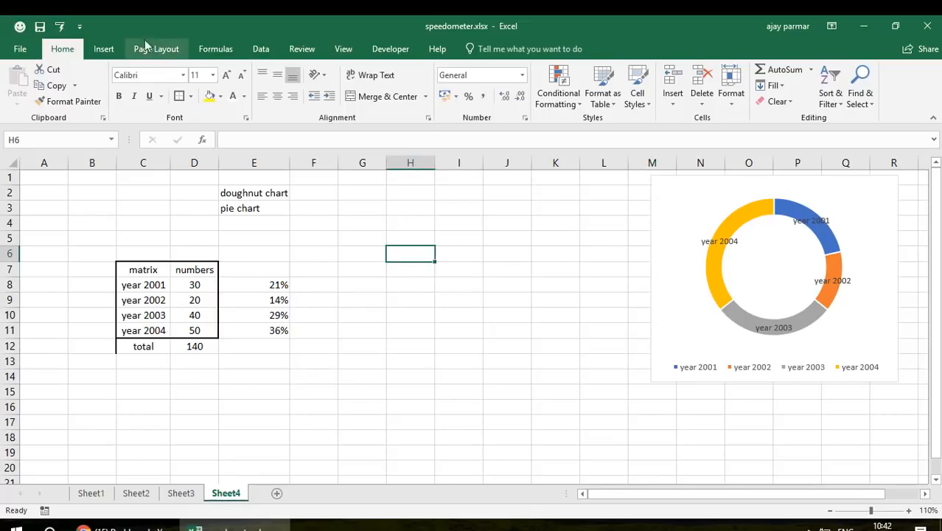
left_click(104, 50)
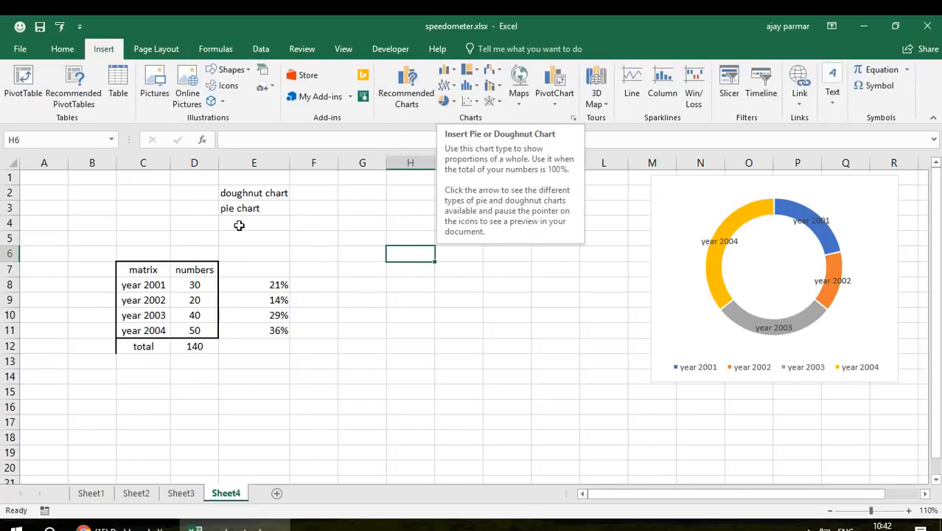
left_click(151, 270)
left_click(199, 345, "shift")
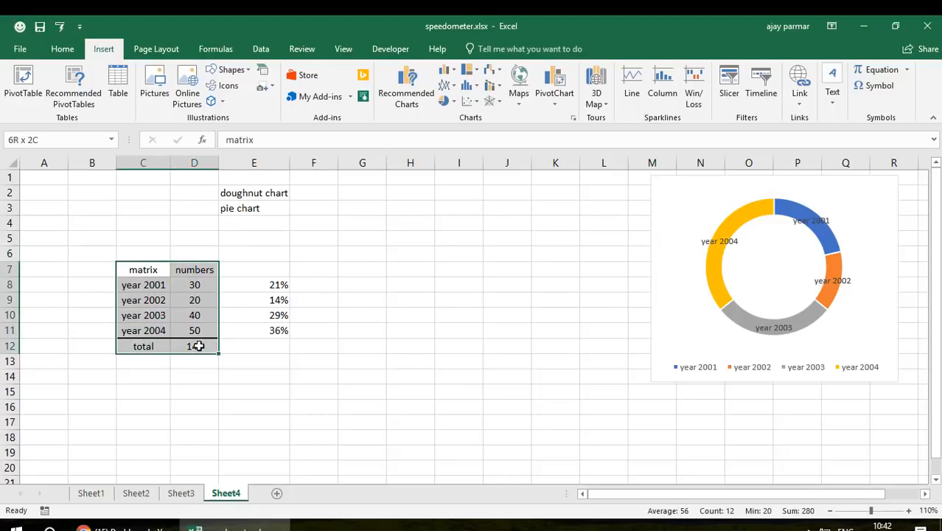
left_click(453, 281)
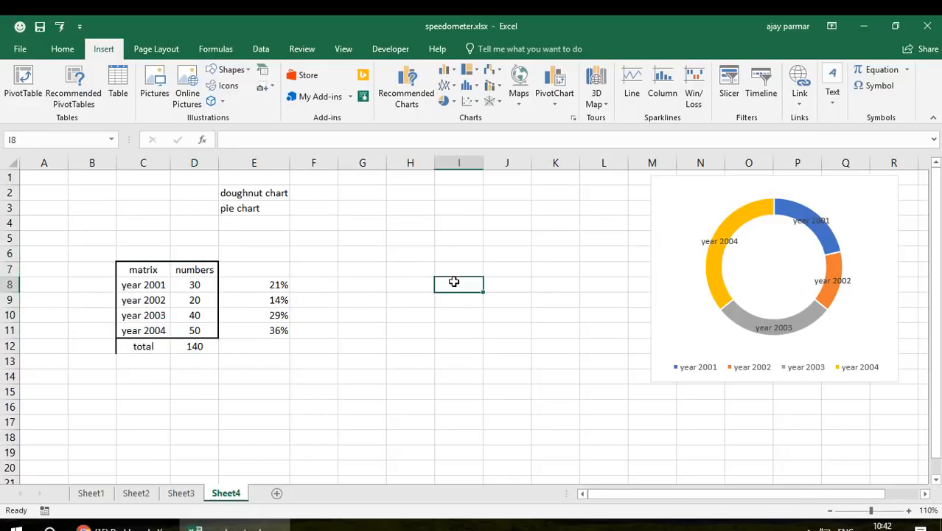
left_click(395, 284)
left_click(455, 104)
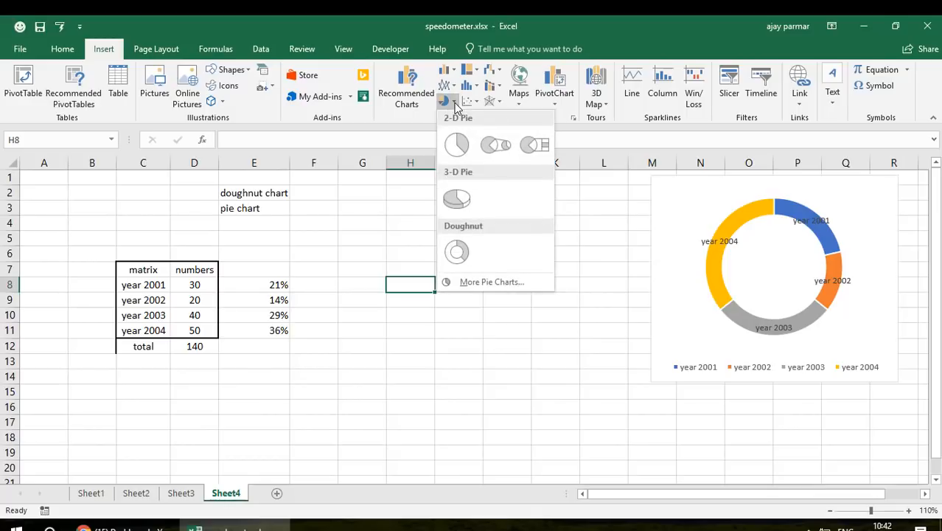
left_click(463, 251)
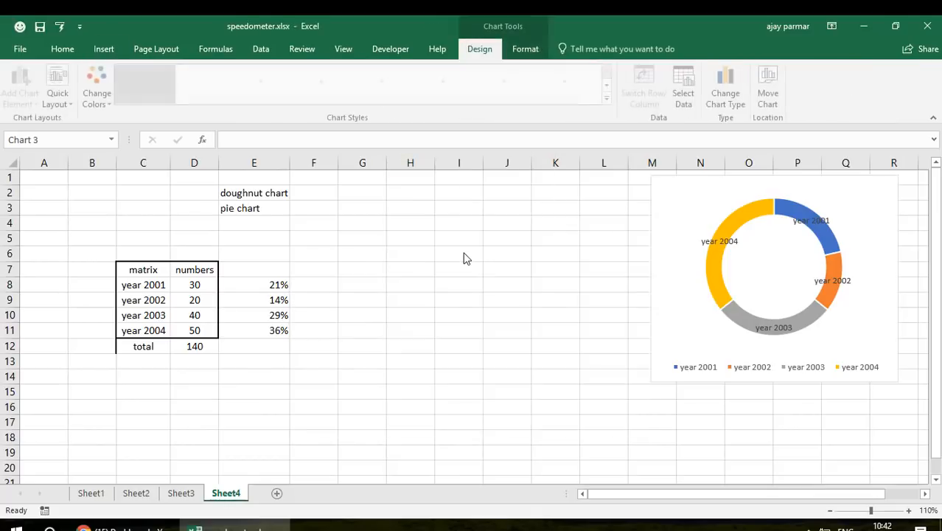
left_click_drag(656, 218, 616, 222)
left_click_drag(491, 311, 503, 297)
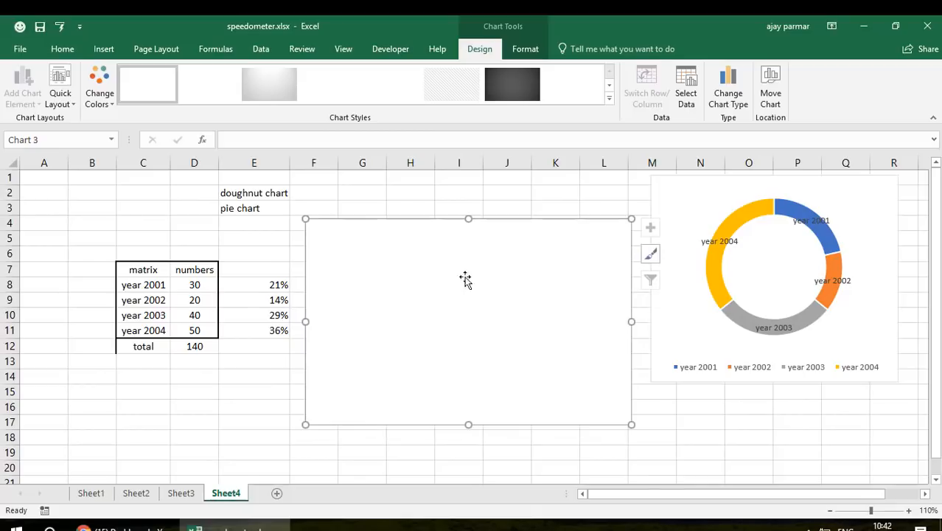
- Set the empty chart's data range to Sheet4 C7:D12, including the total row, and delete the chart title
right_click(453, 273)
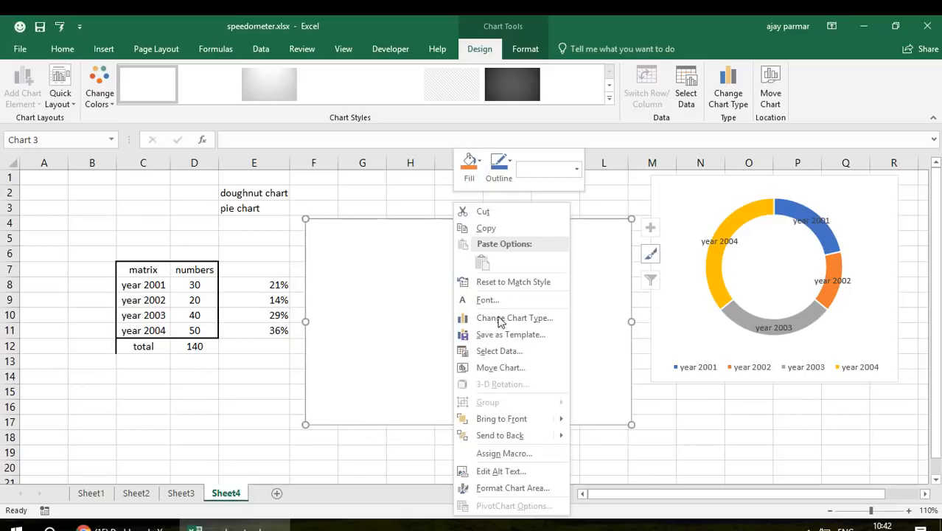
left_click(496, 352)
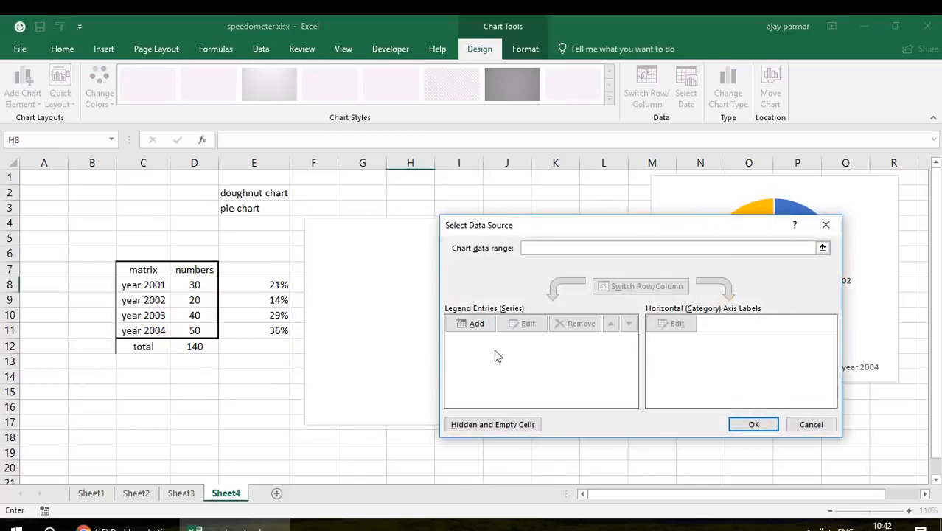
left_click_drag(142, 272, 202, 345)
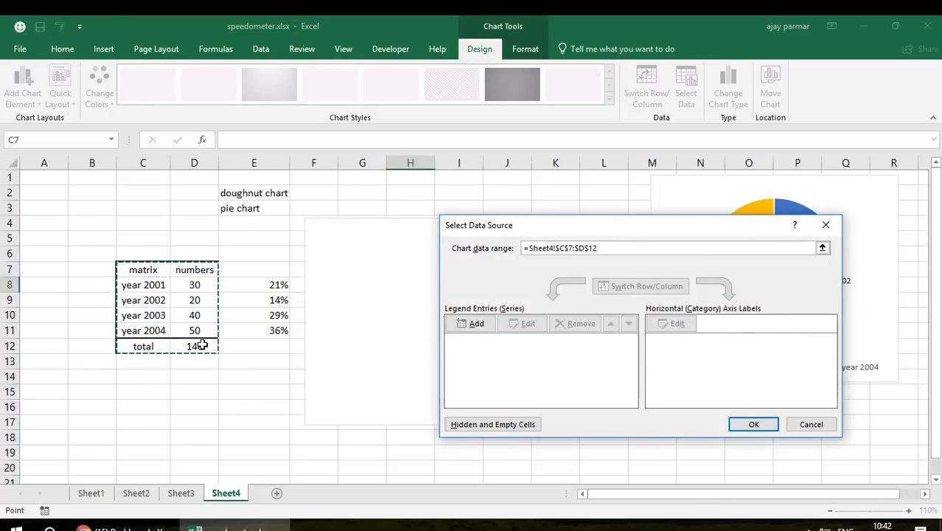
left_click(752, 425)
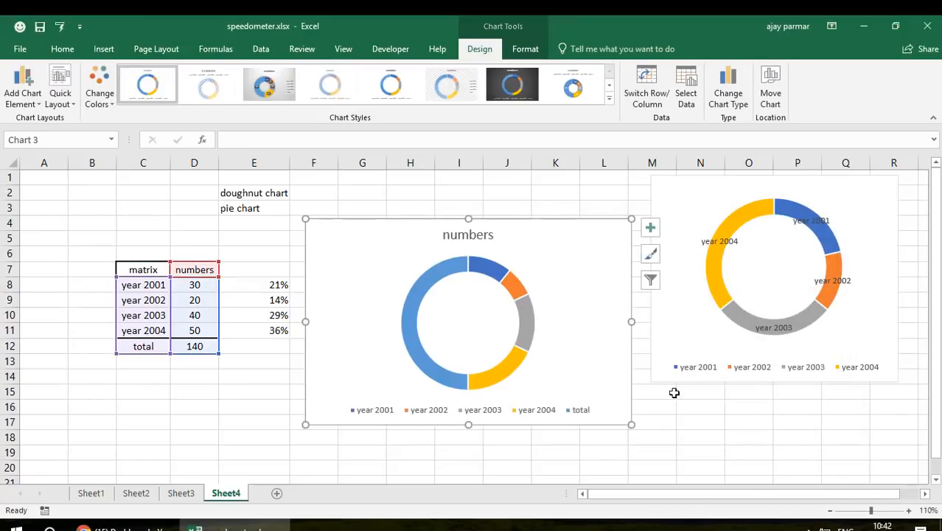
left_click(472, 239)
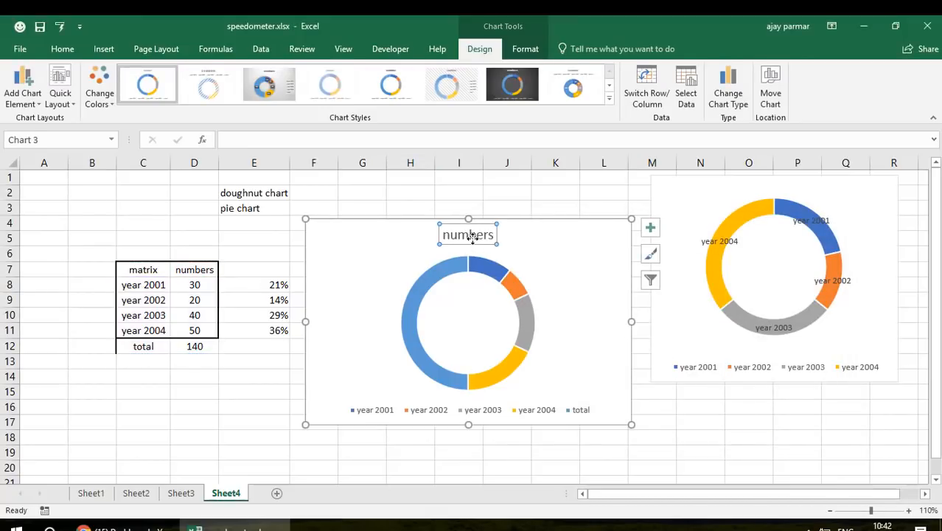
key("Delete")
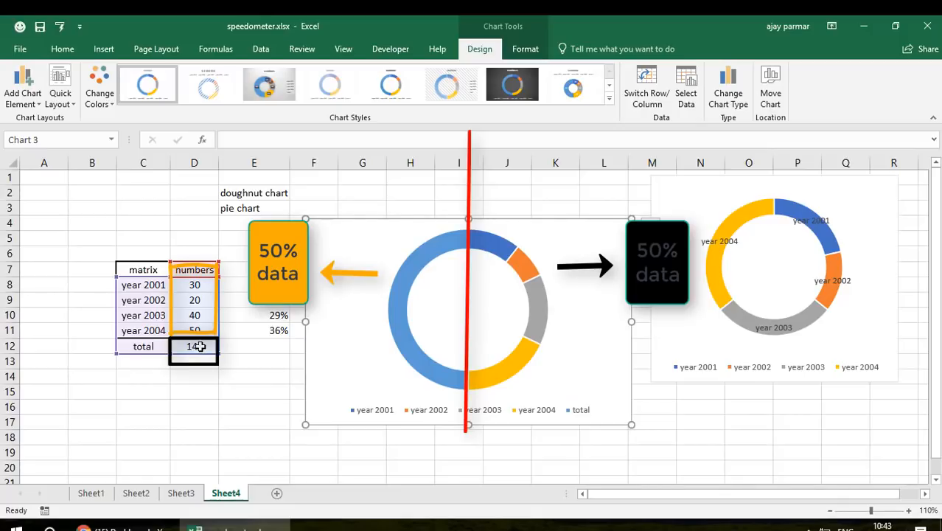
- Compare the new doughnut's total half with its four year segments, the numbers in D8:D12 and the labelled doughnut chart
mouse_move(458, 247)
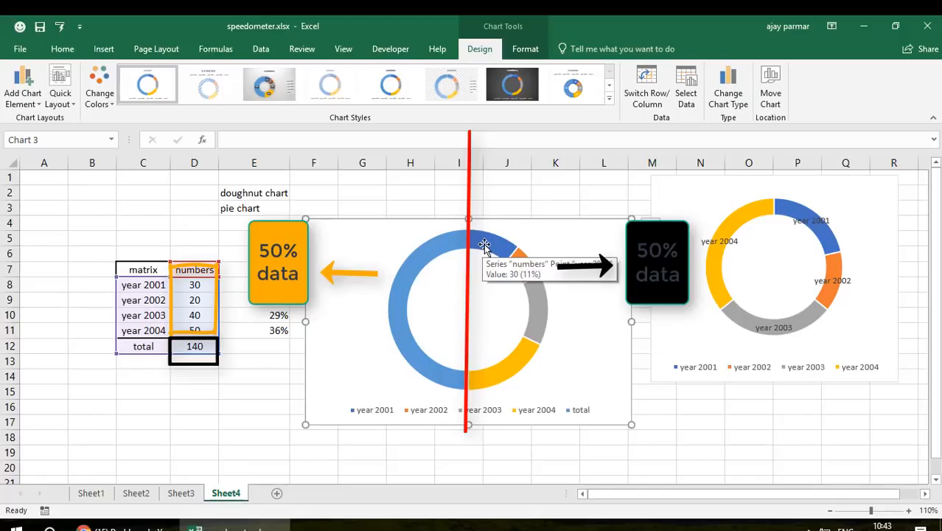
mouse_move(529, 275)
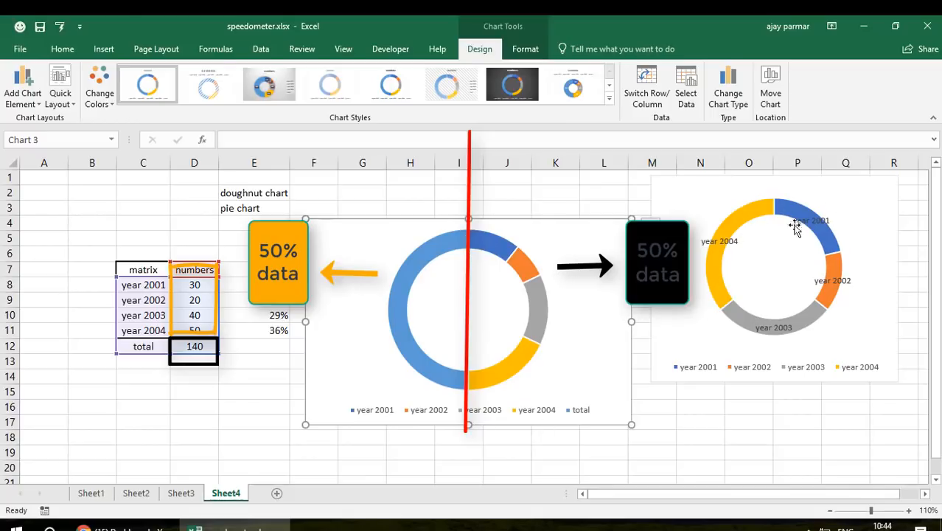
mouse_move(533, 272)
mouse_move(478, 243)
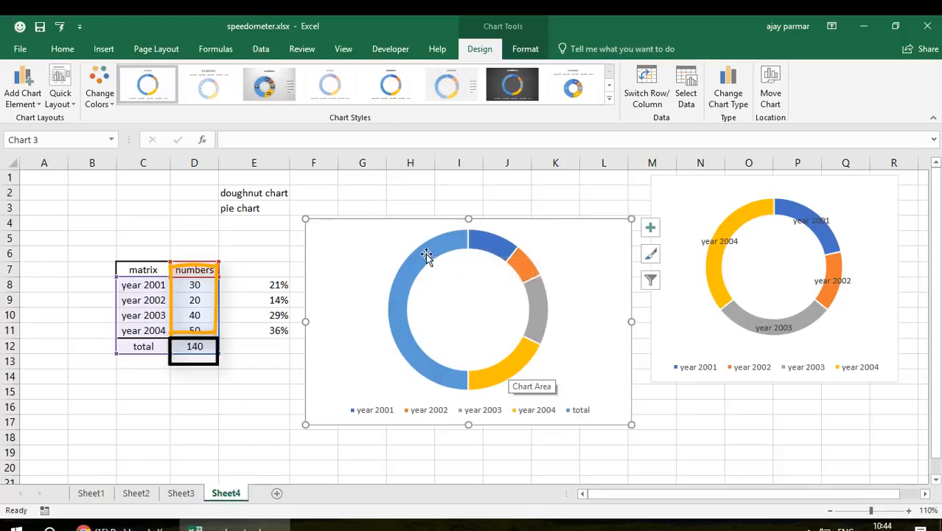
mouse_move(409, 356)
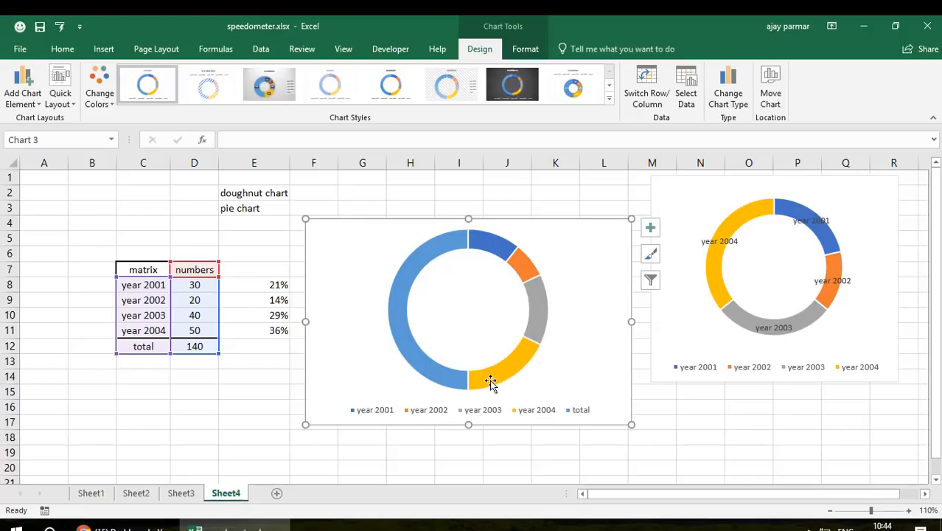
mouse_move(534, 339)
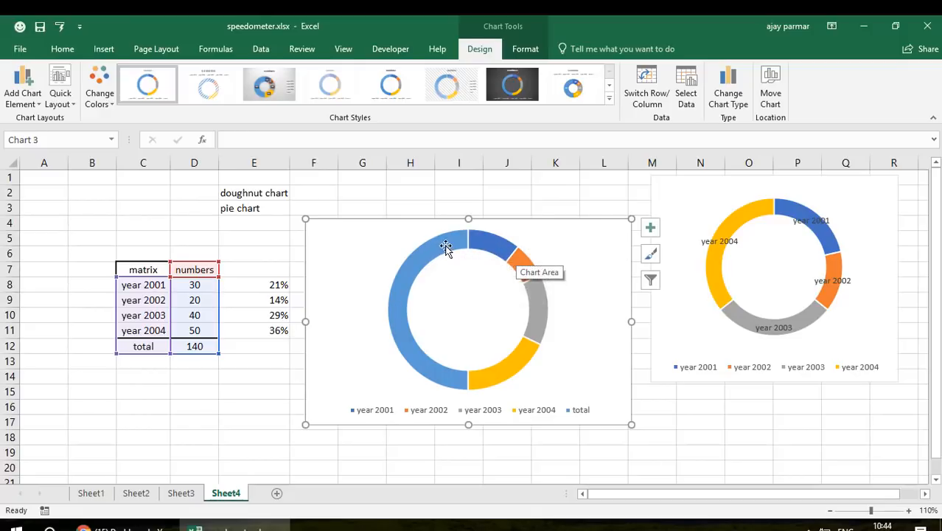
- Set the doughnut hole size of the new chart's numbers series to 62%
left_click(444, 244)
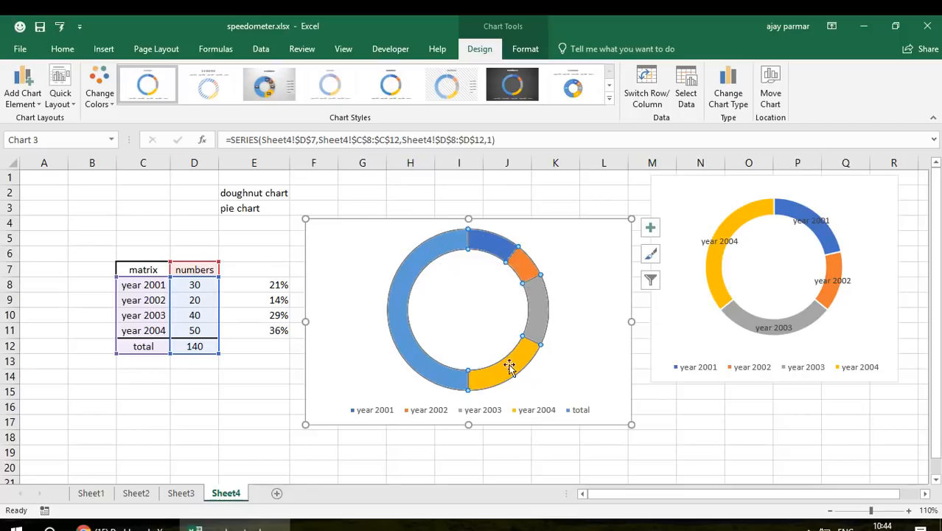
right_click(448, 243)
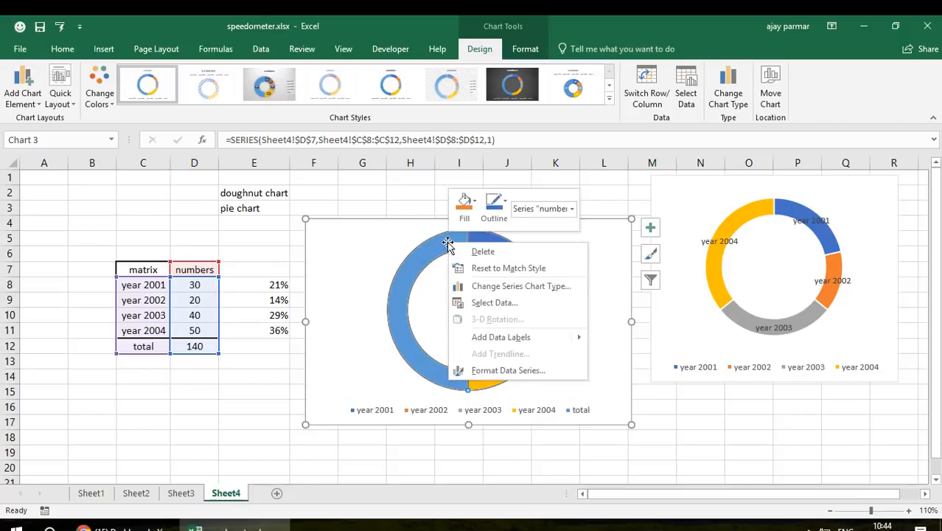
left_click(509, 370)
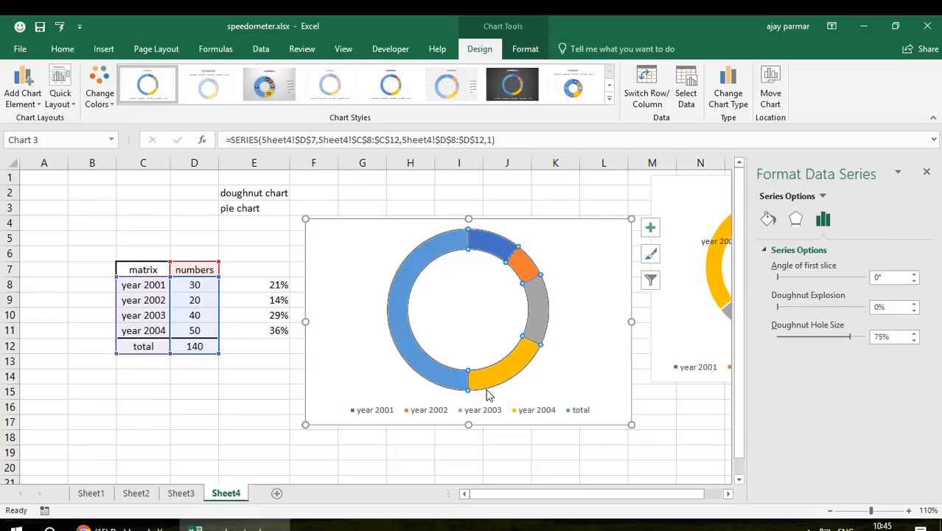
mouse_move(487, 392)
left_click(913, 341)
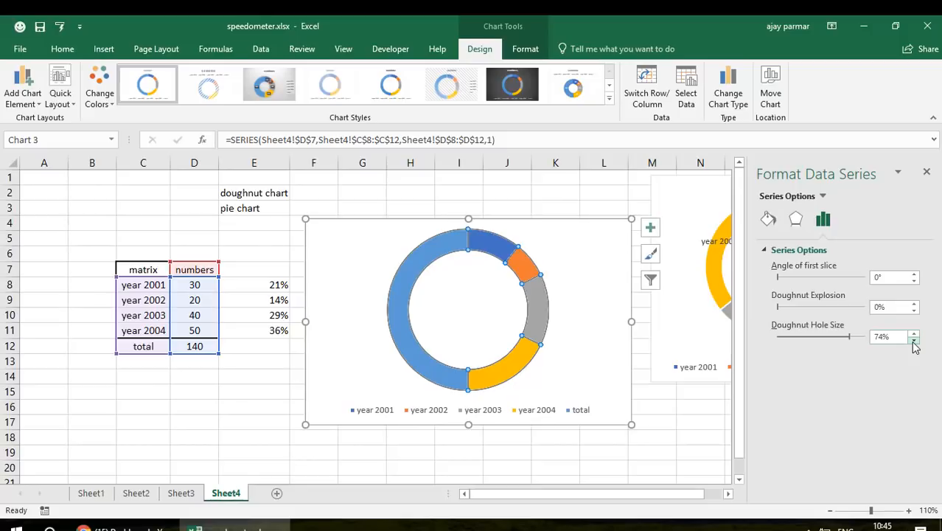
left_click(913, 341)
left_click(914, 340)
left_click(913, 341)
left_click(913, 340)
left_click(913, 341)
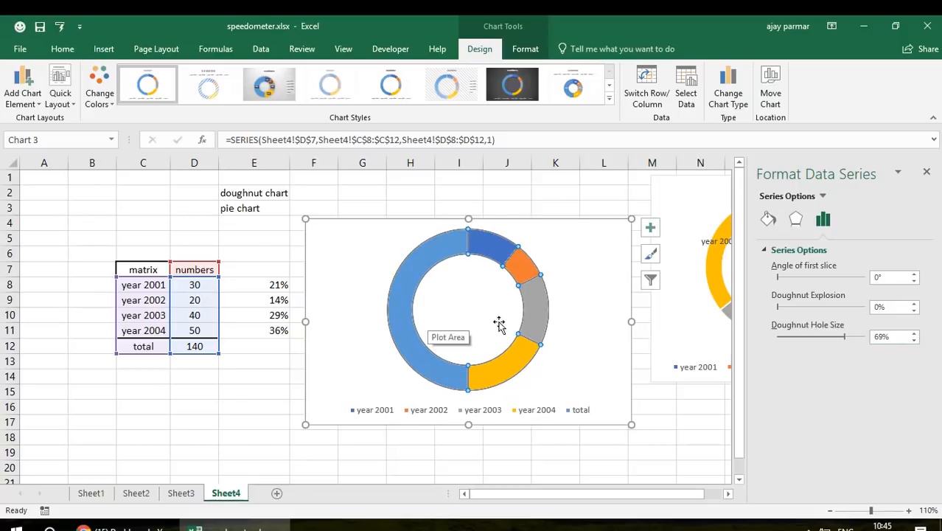
left_click(914, 342)
left_click(914, 342)
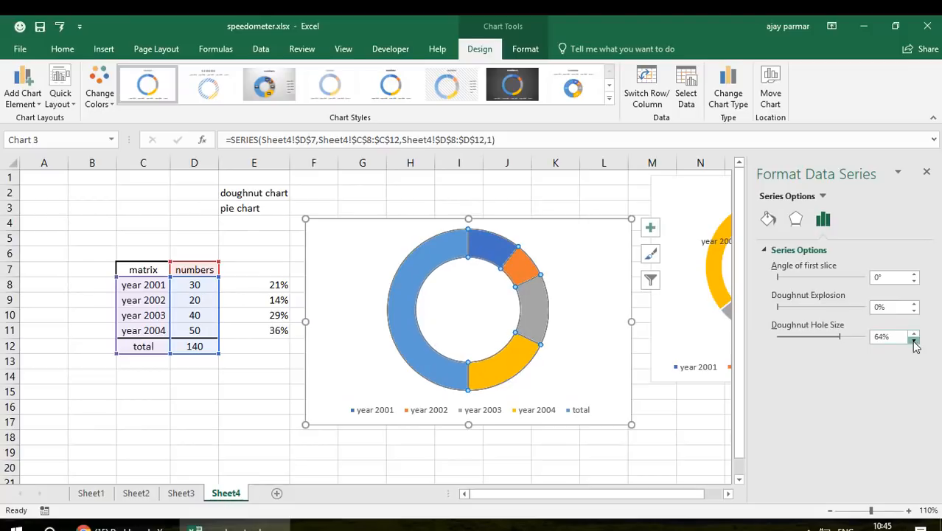
left_click(914, 342)
left_click(914, 342)
left_click(914, 342)
left_click(914, 342)
left_click(914, 343)
left_click(914, 342)
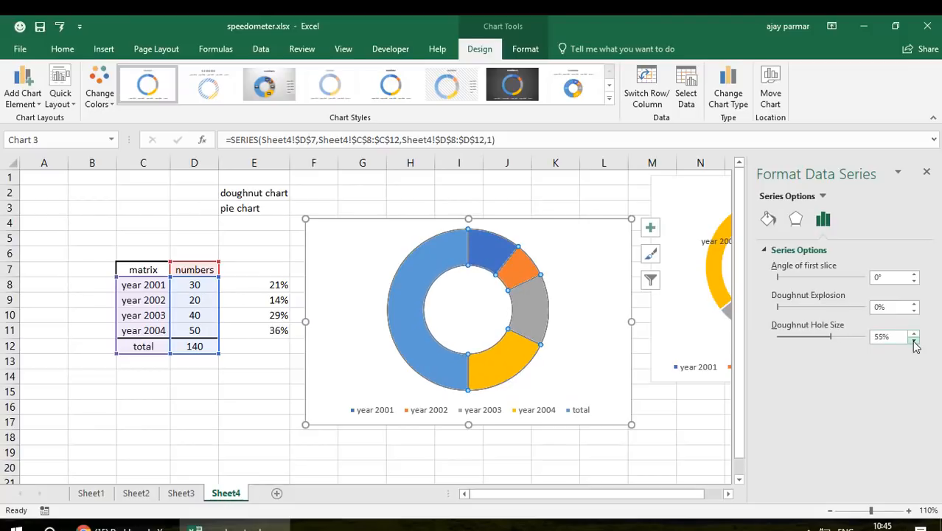
left_click(914, 334)
left_click(914, 334)
left_click(914, 334)
left_click(914, 334)
left_click(915, 334)
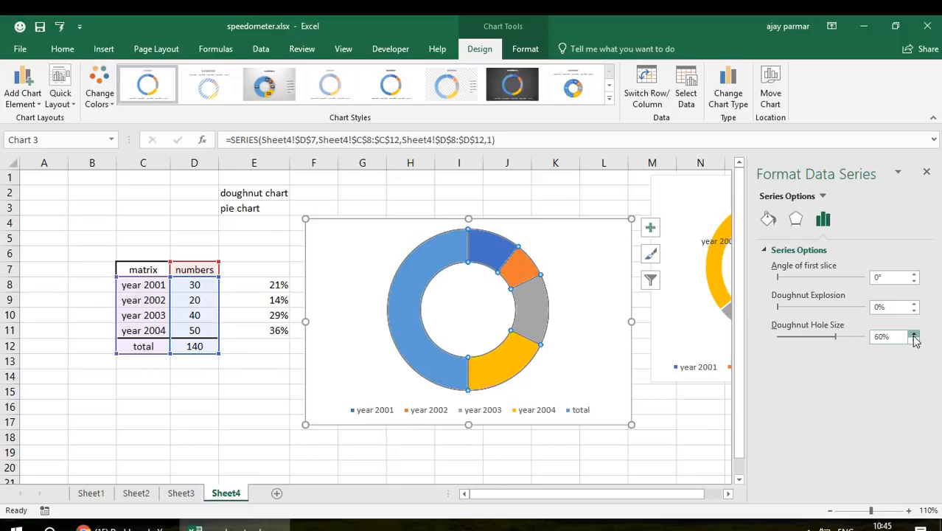
left_click(914, 334)
left_click(914, 334)
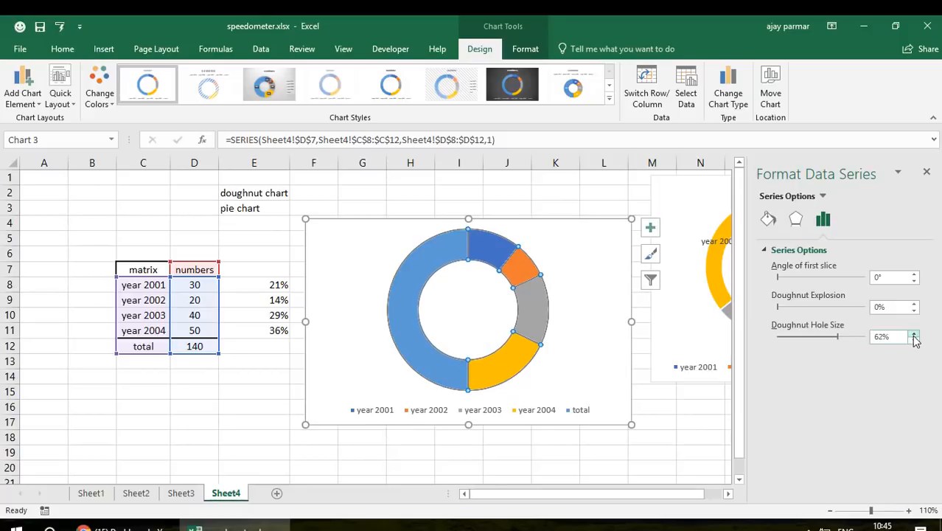
- Increase the doughnut hole size of the numbers series to 65%
left_click(914, 334)
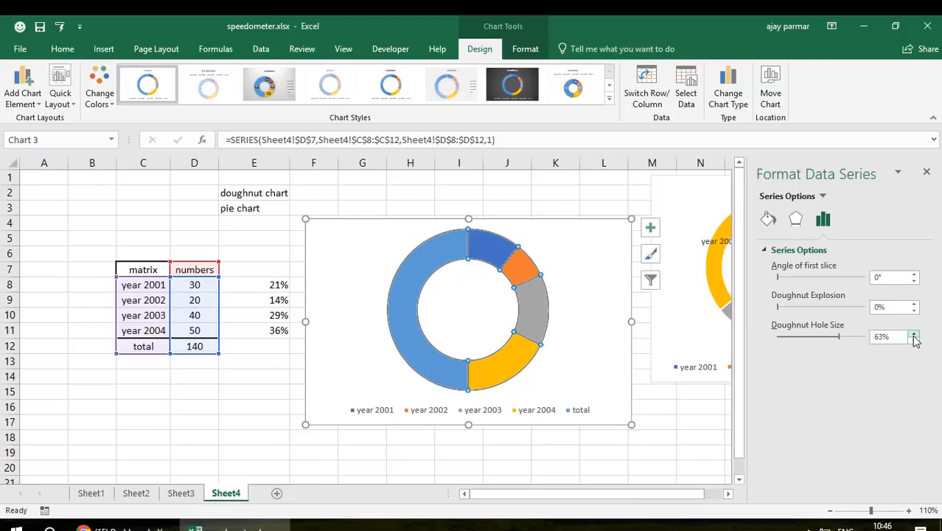
left_click(914, 334)
left_click(914, 334)
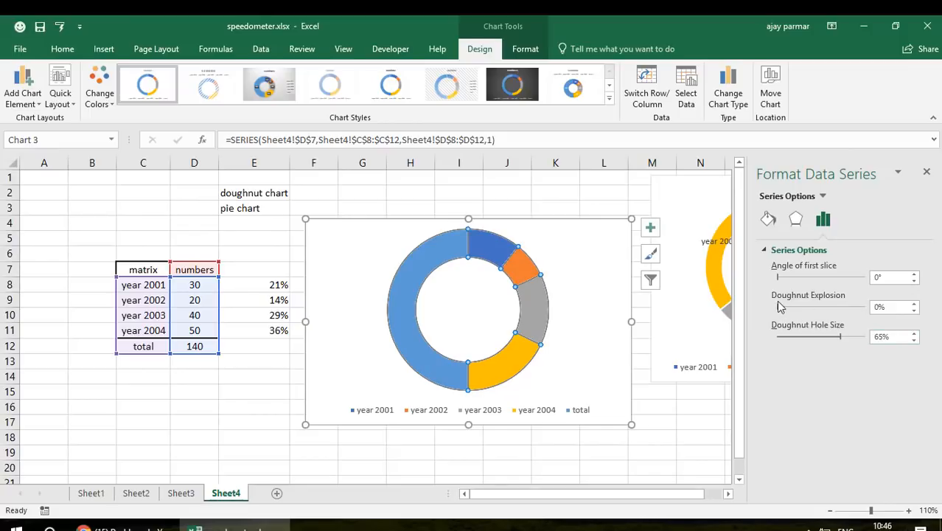
- Try a doughnut explosion of 12% on the numbers series, and reset the explosion to 0%
left_click(914, 305)
left_click(914, 304)
left_click(914, 305)
left_click(914, 304)
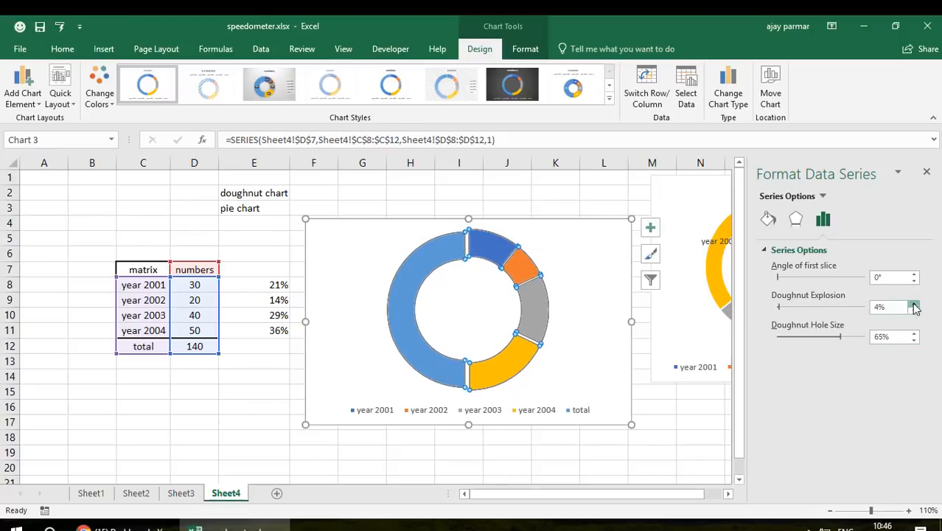
left_click(914, 304)
left_click(914, 304)
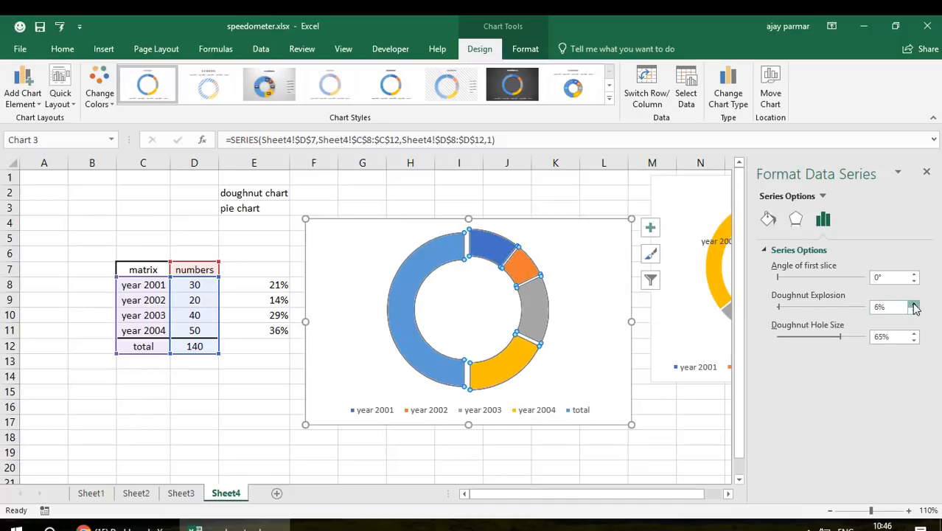
left_click(914, 304)
left_click(915, 305)
left_click(915, 305)
left_click(915, 305)
left_click(914, 304)
left_click(915, 305)
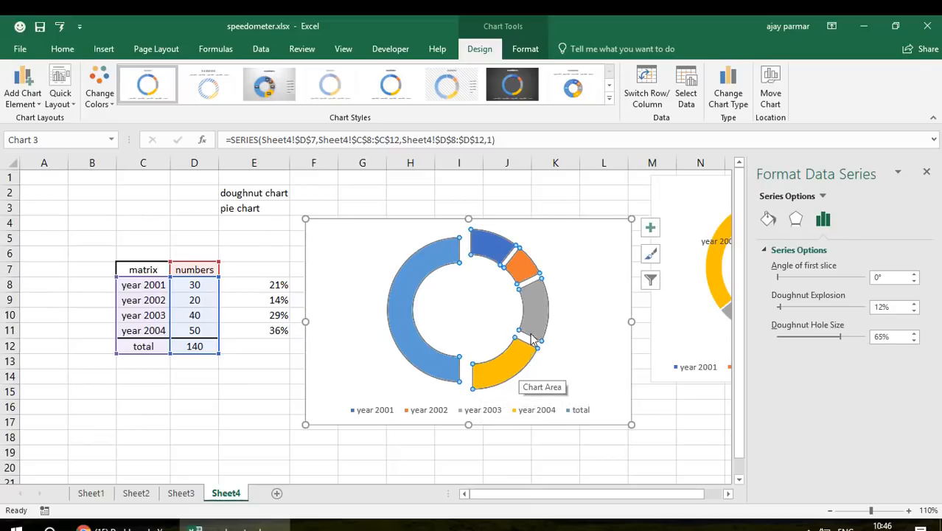
left_click(914, 310)
left_click(914, 310)
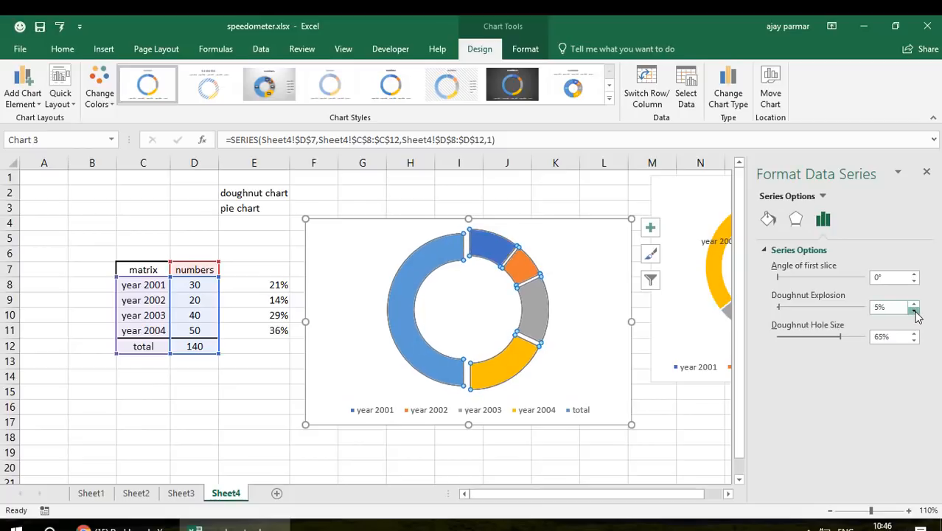
left_click(915, 310)
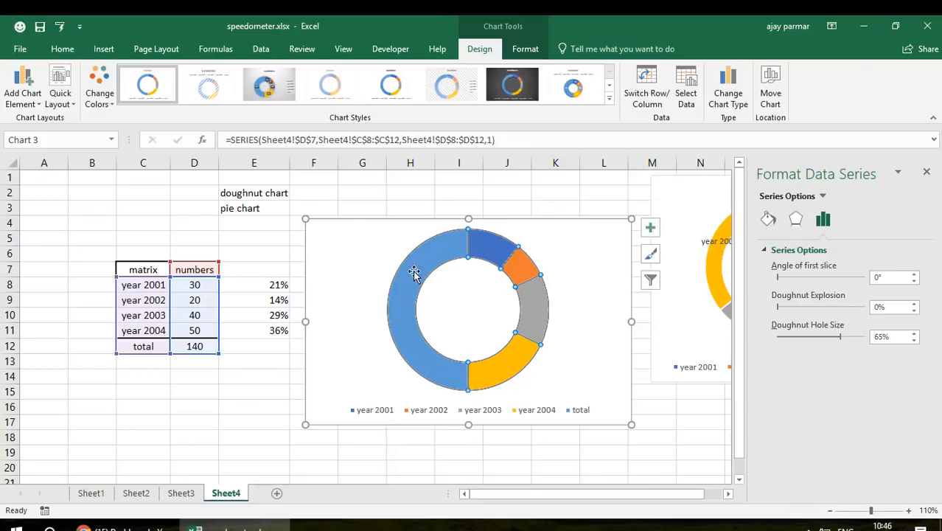
- Rotate the doughnut by setting its angle of first slice to 270°, and close the series formatting options
mouse_move(483, 246)
left_click(914, 277)
left_click(914, 277)
left_click(915, 278)
left_click(914, 277)
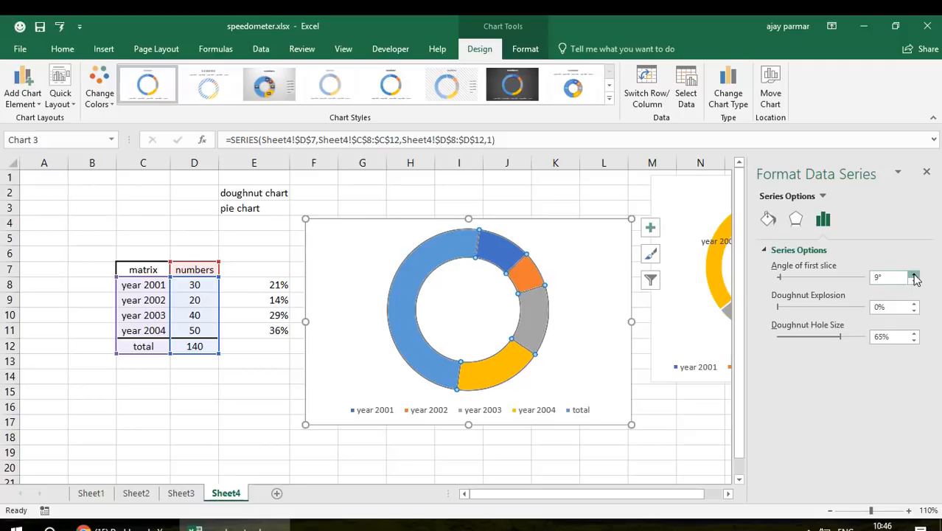
left_click(914, 277)
left_click(915, 277)
left_click(915, 277)
left_click(914, 277)
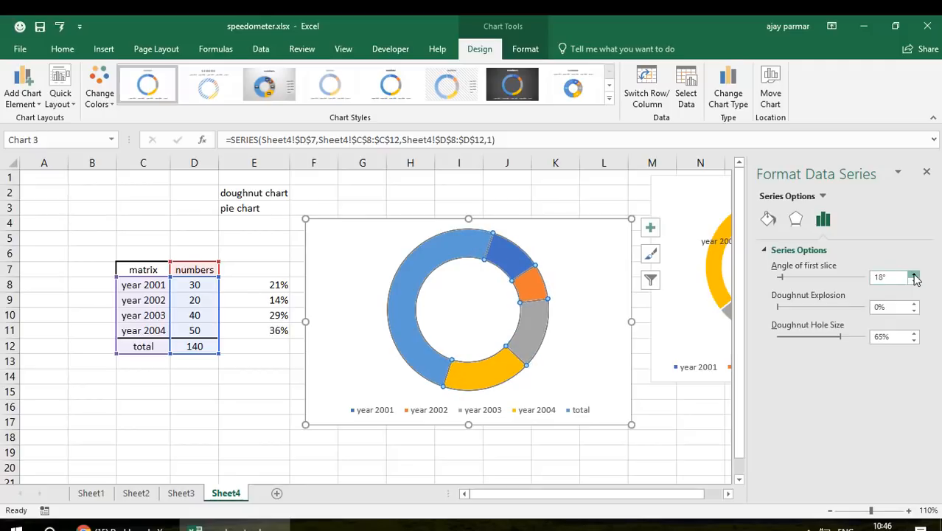
left_click(914, 277)
left_click(914, 277)
left_click(914, 277)
left_click(914, 277)
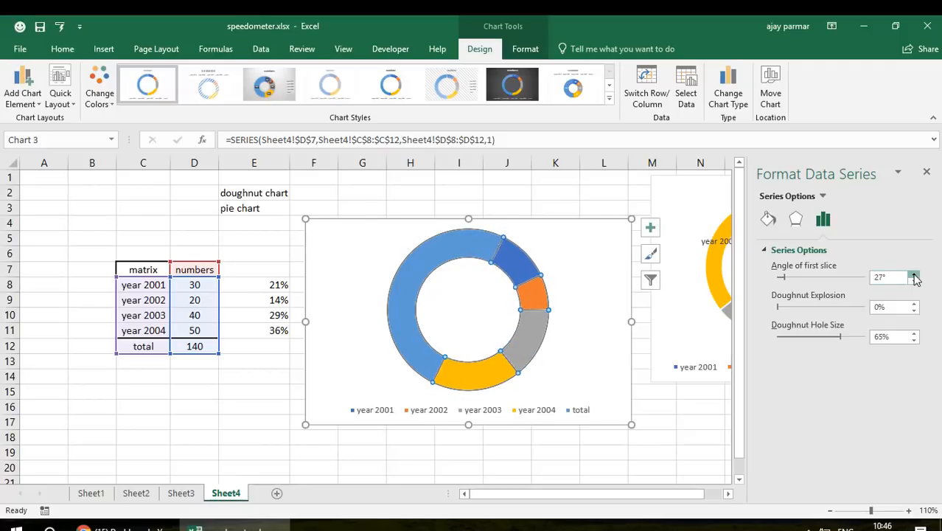
left_click(914, 277)
left_click(914, 277)
left_click(914, 278)
left_click(914, 278)
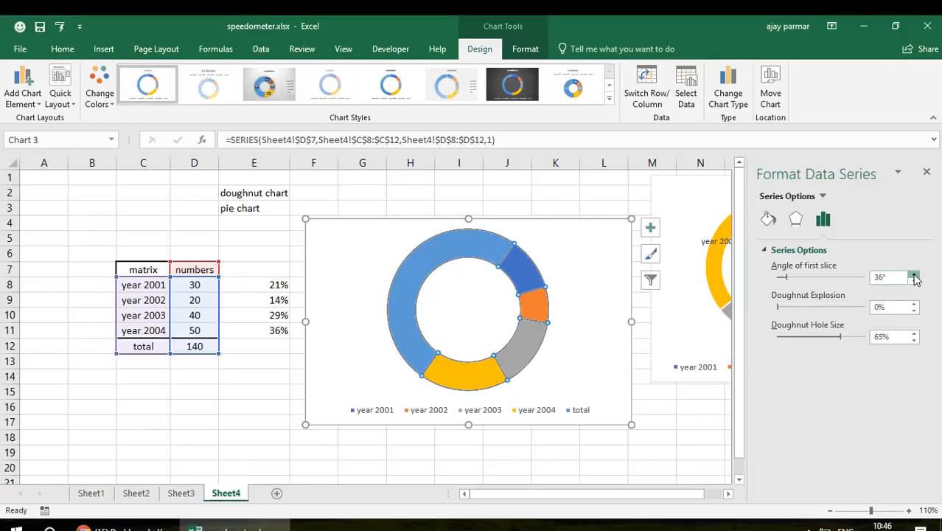
left_click(914, 277)
left_click(915, 277)
left_click(914, 278)
left_click(914, 277)
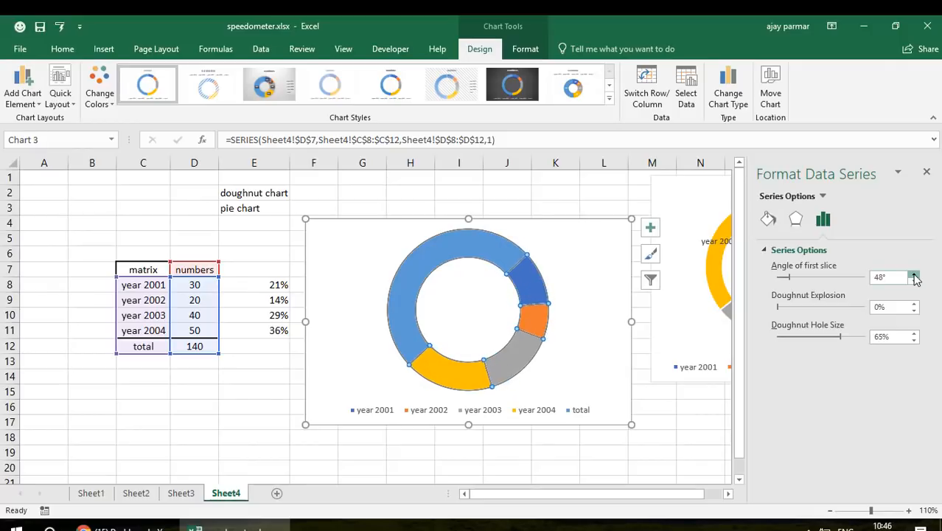
left_click(915, 278)
left_click(914, 278)
left_click(914, 277)
left_click(914, 277)
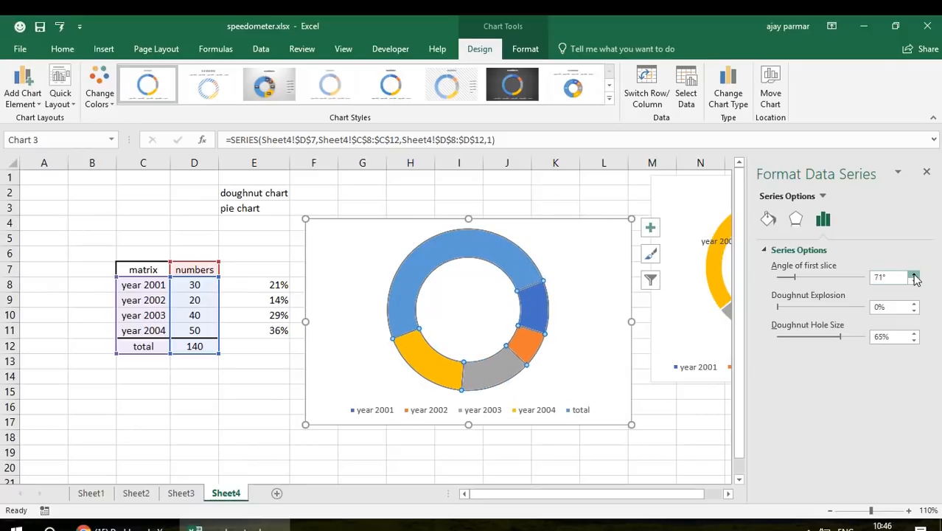
left_click(914, 277)
left_click(914, 278)
left_click(914, 277)
left_click(914, 277)
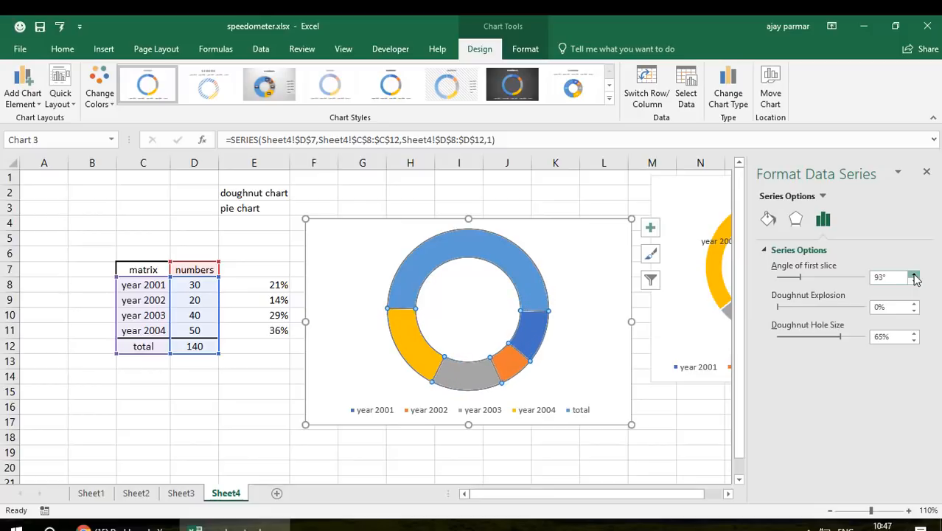
left_click(915, 278)
left_click(914, 278)
left_click(914, 277)
left_click(914, 277)
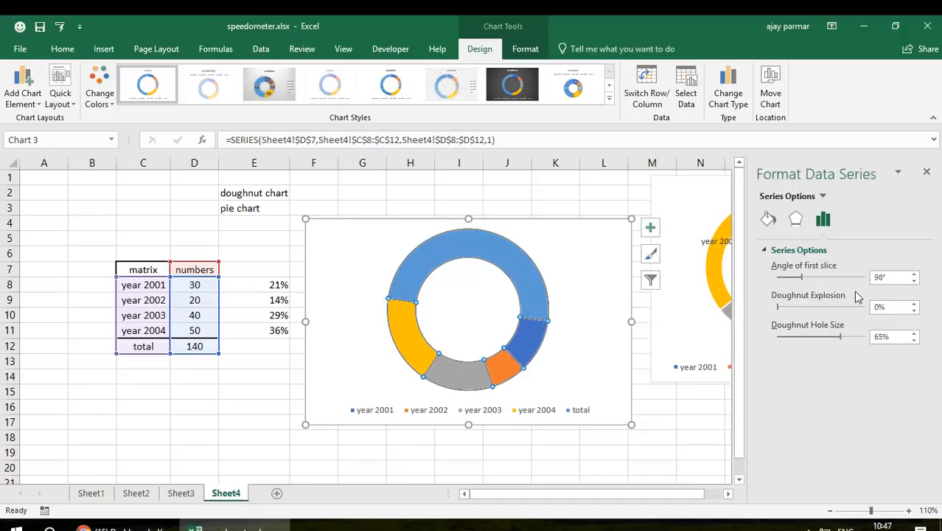
left_click_drag(915, 276, 915, 277)
left_click_drag(915, 276, 915, 276)
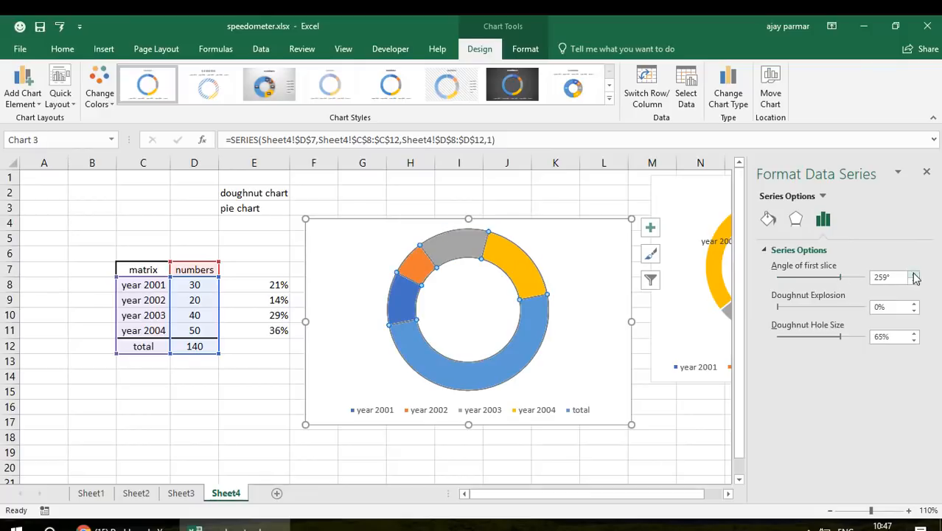
left_click_drag(914, 277, 914, 277)
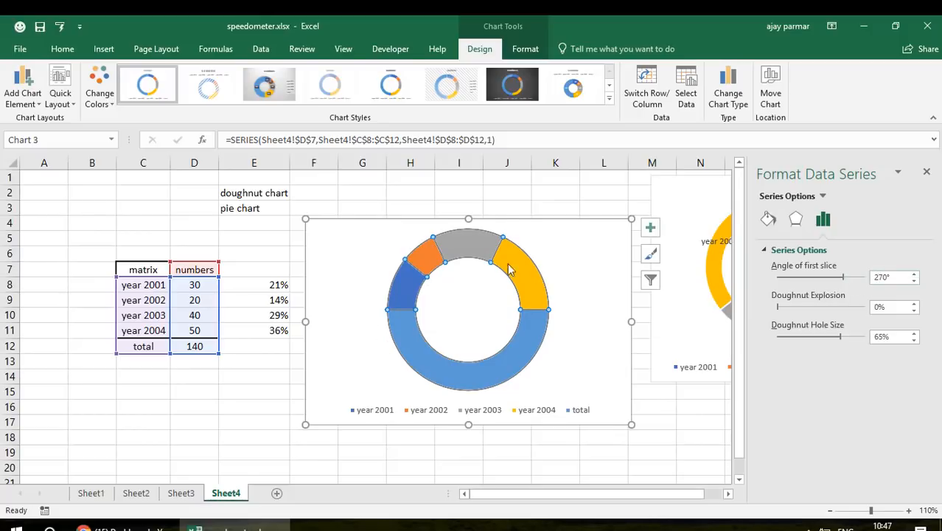
left_click(510, 187)
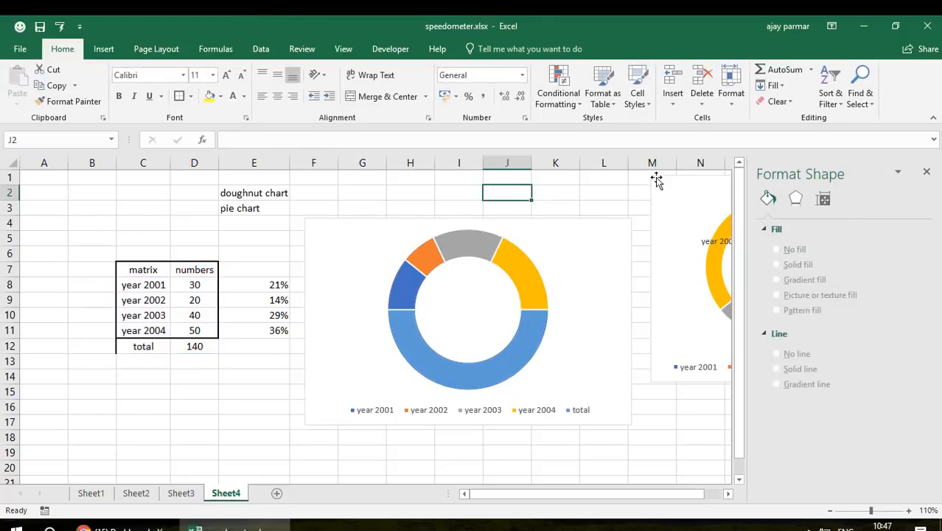
left_click(927, 172)
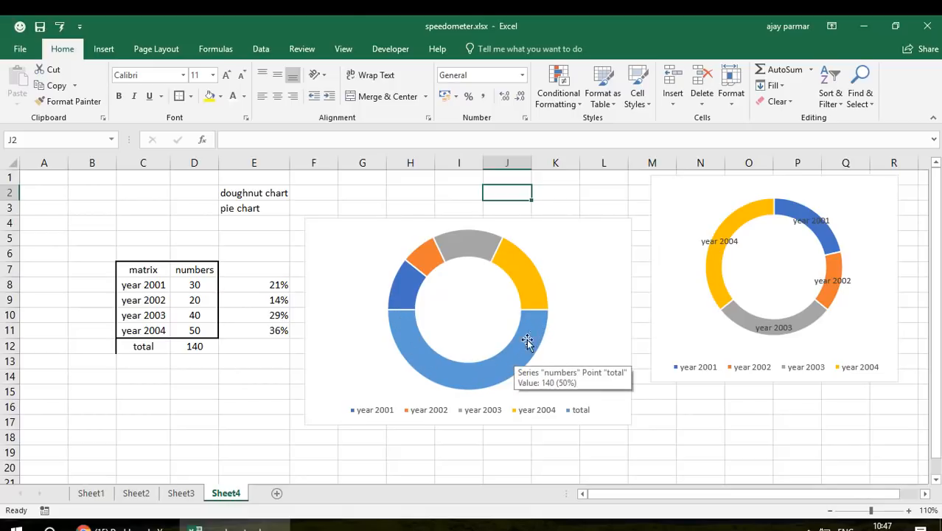
- Compare the total in D12 and the year values in D8:D11 with the two halves of the rotated doughnut
left_click(212, 347)
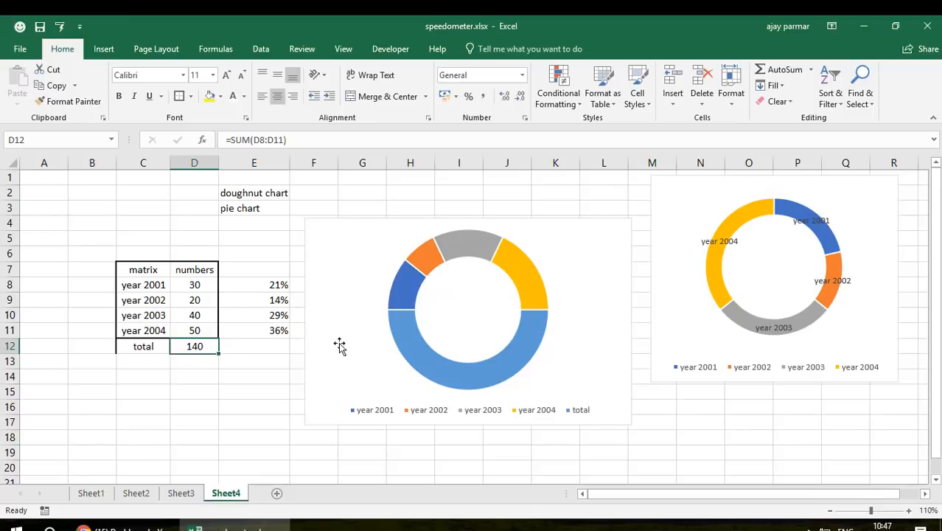
mouse_move(427, 352)
left_click_drag(190, 283, 200, 330)
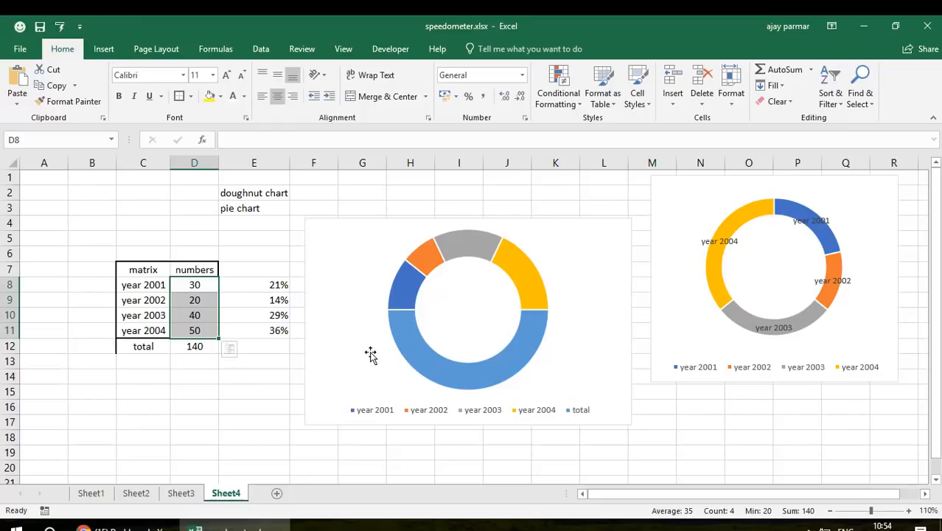
- Add data labels to the rotated doughnut that show the category name without the value, and close the label options
left_click(478, 238)
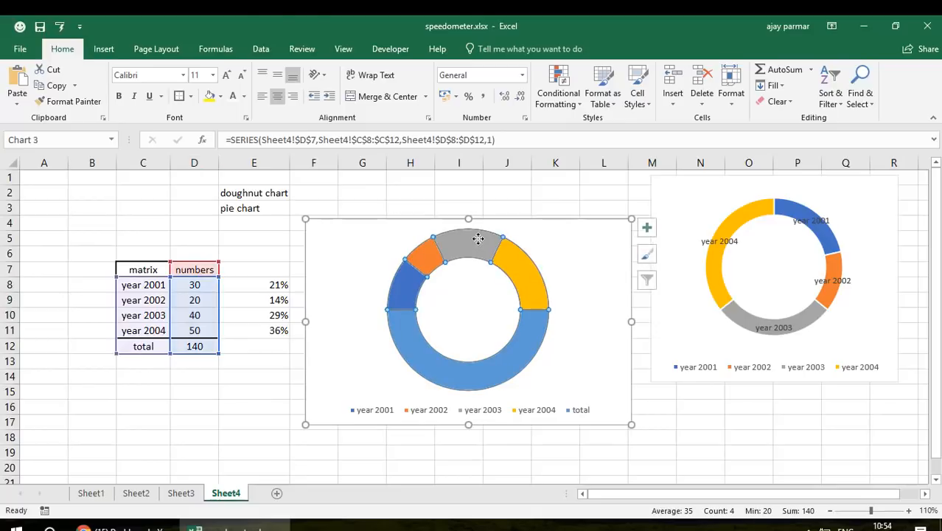
left_click(652, 230)
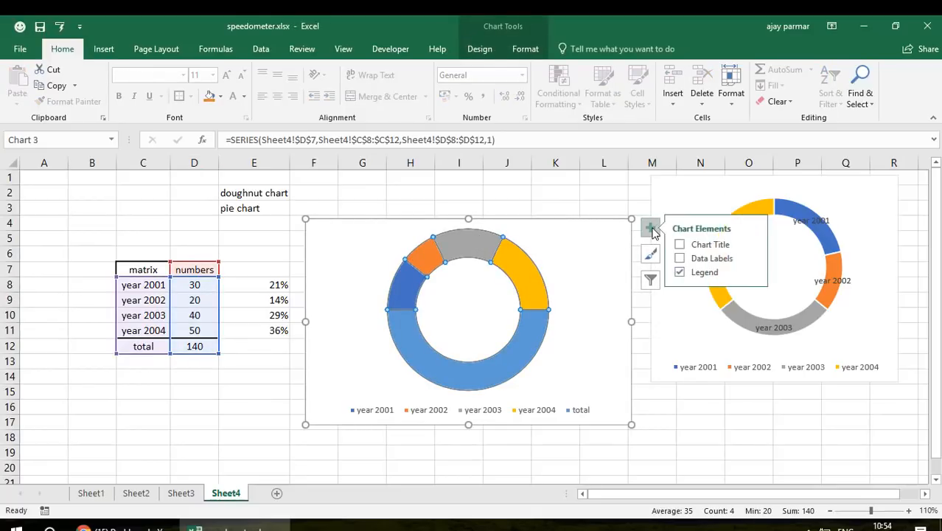
left_click(756, 259)
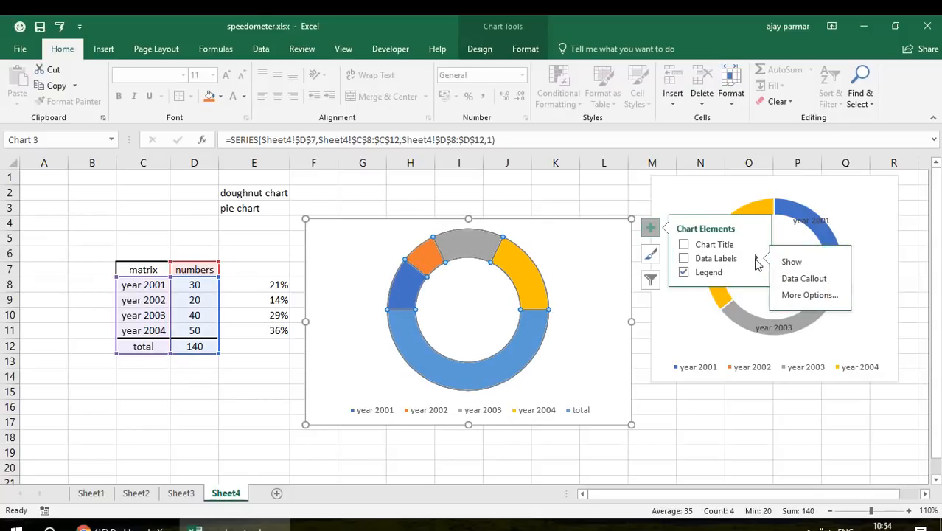
left_click(806, 296)
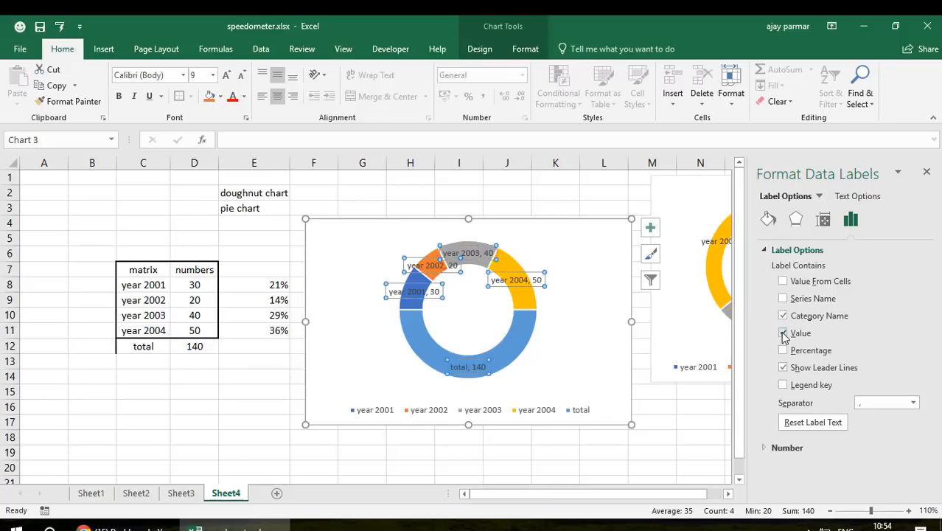
left_click(783, 333)
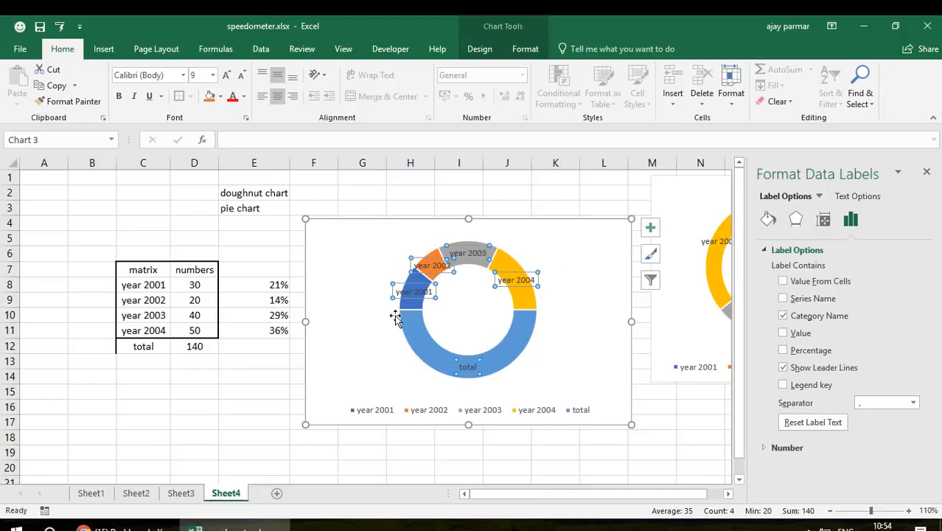
left_click(545, 184)
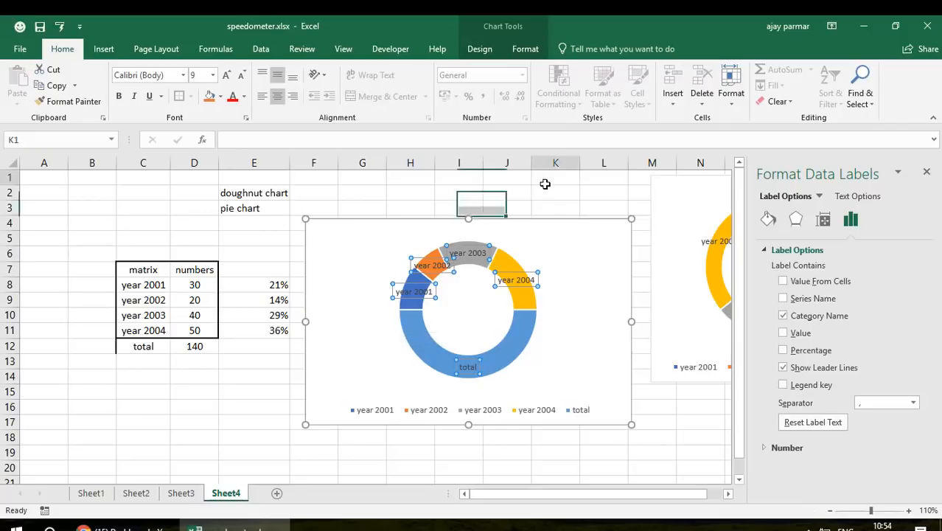
left_click(928, 173)
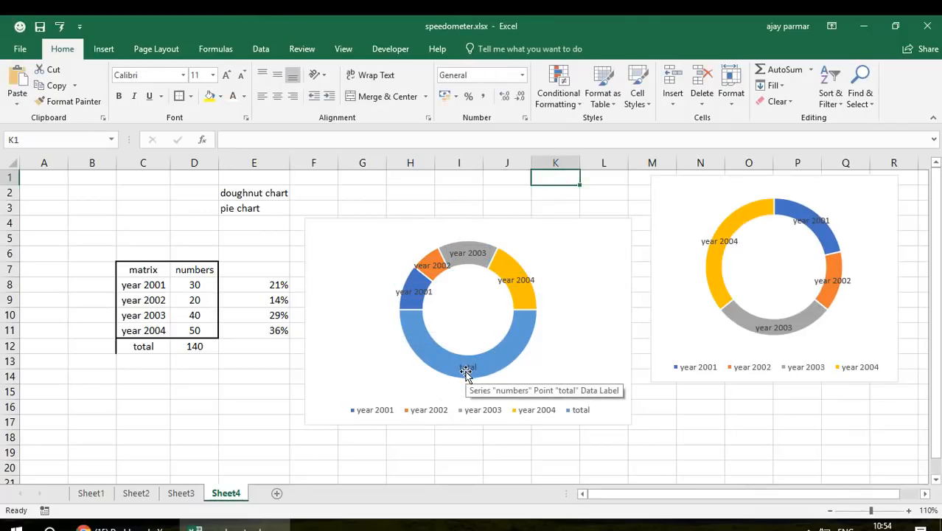
- Delete only the total segment's data label from the rotated doughnut chart
left_click(467, 373)
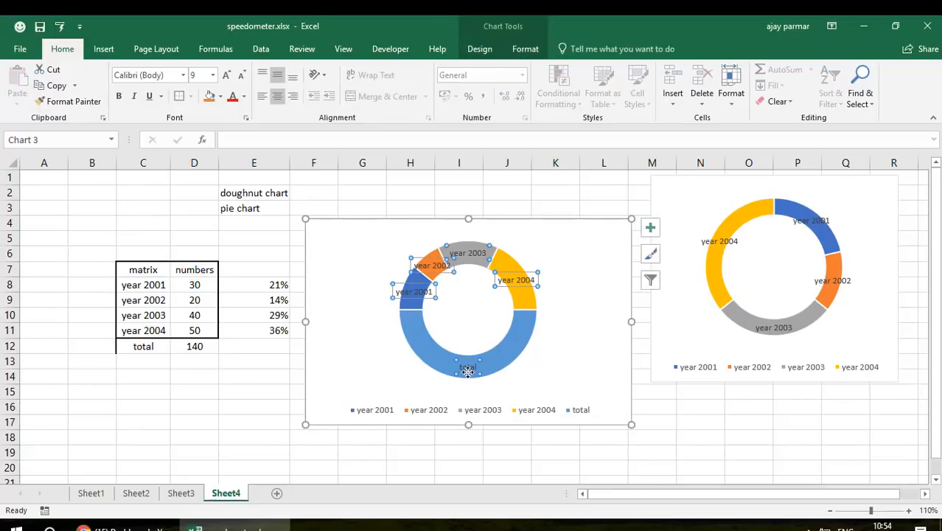
left_click(467, 372)
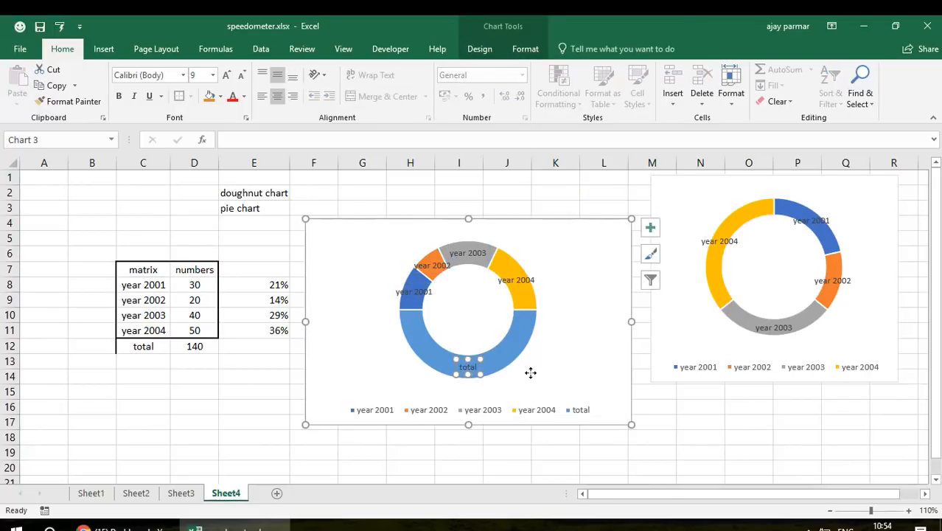
left_click(461, 362)
left_click(469, 368)
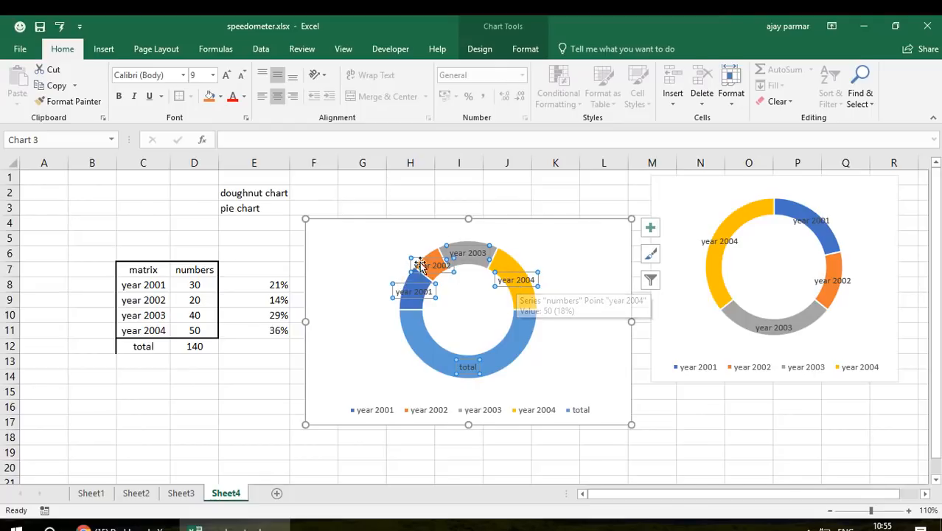
left_click(468, 371)
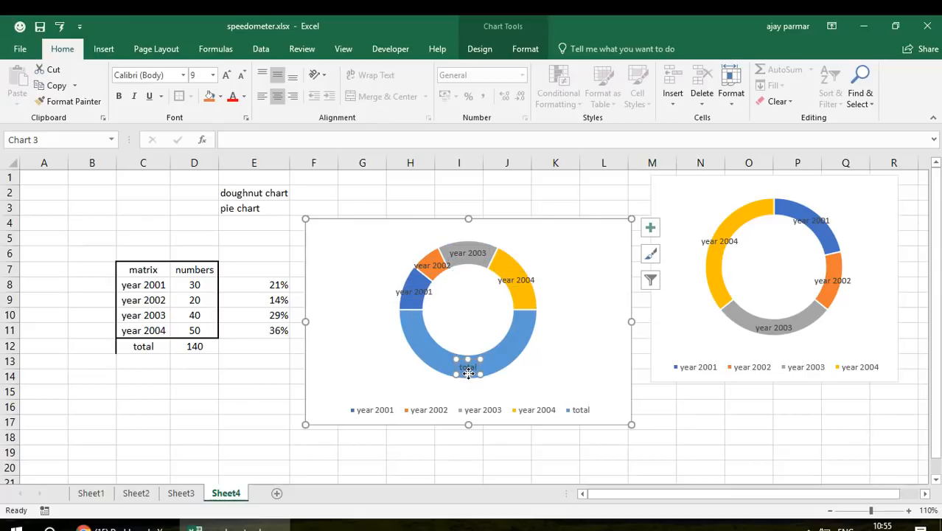
key("Delete")
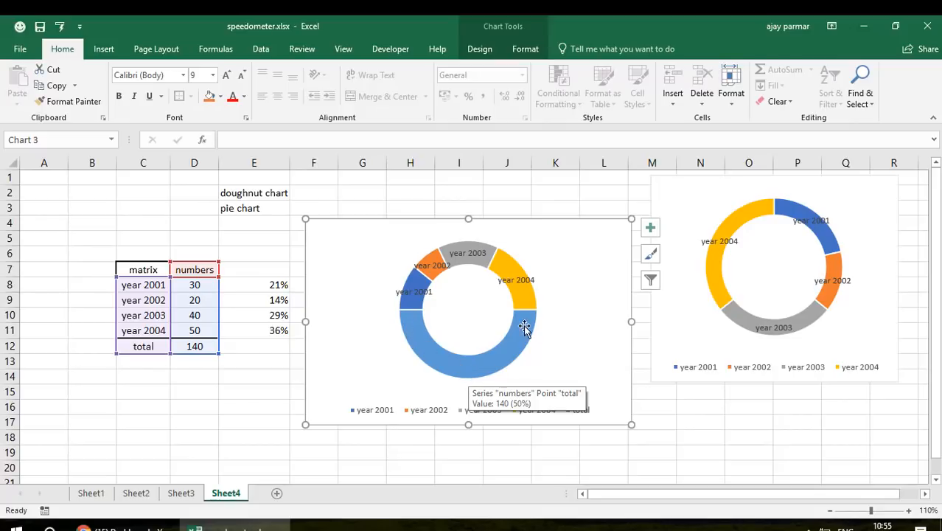
- Select only the total segment of the rotated doughnut chart
left_click(440, 362)
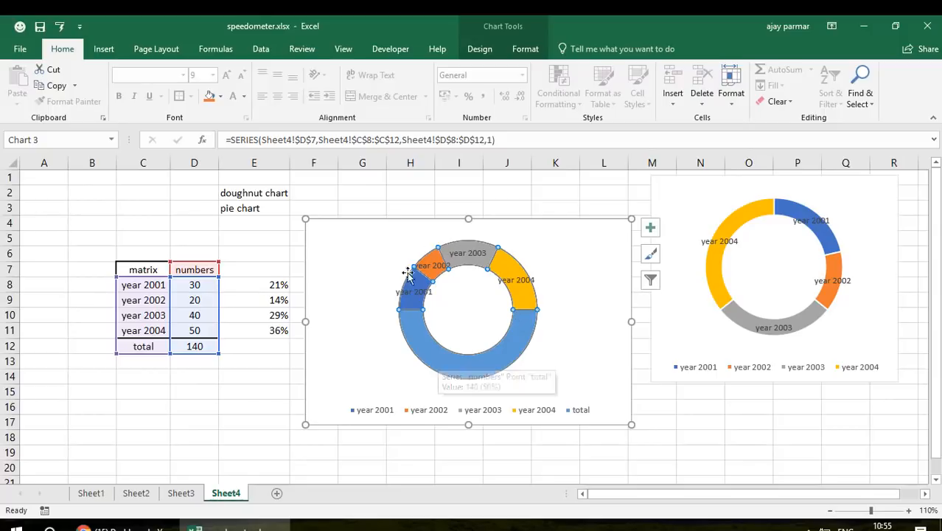
left_click(512, 355)
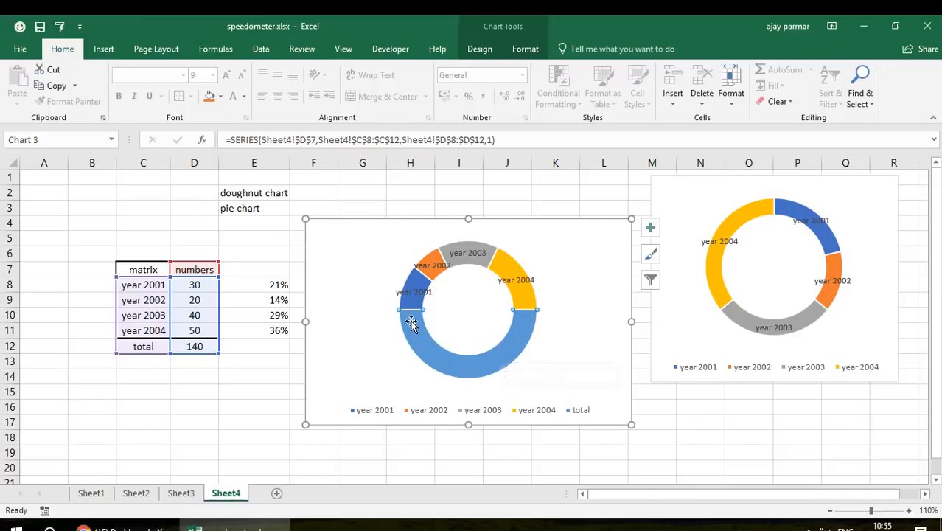
mouse_move(409, 319)
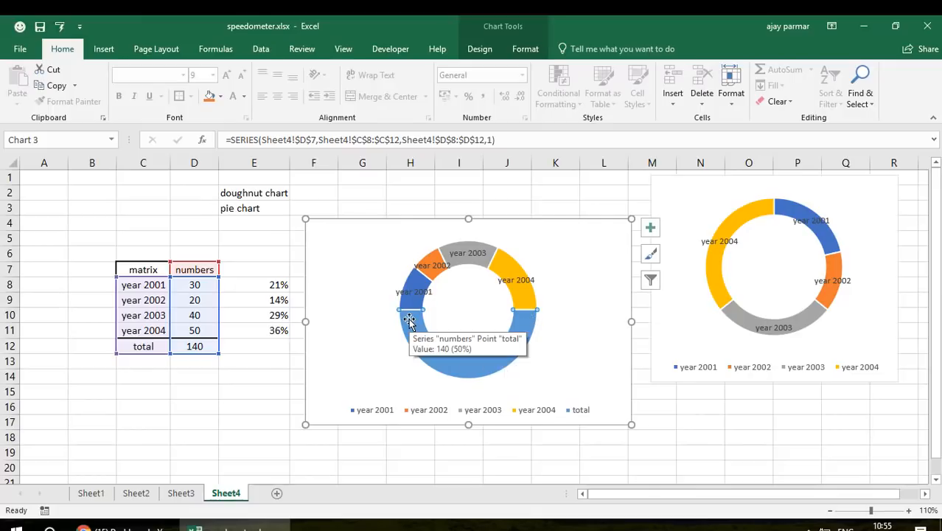
left_click(525, 50)
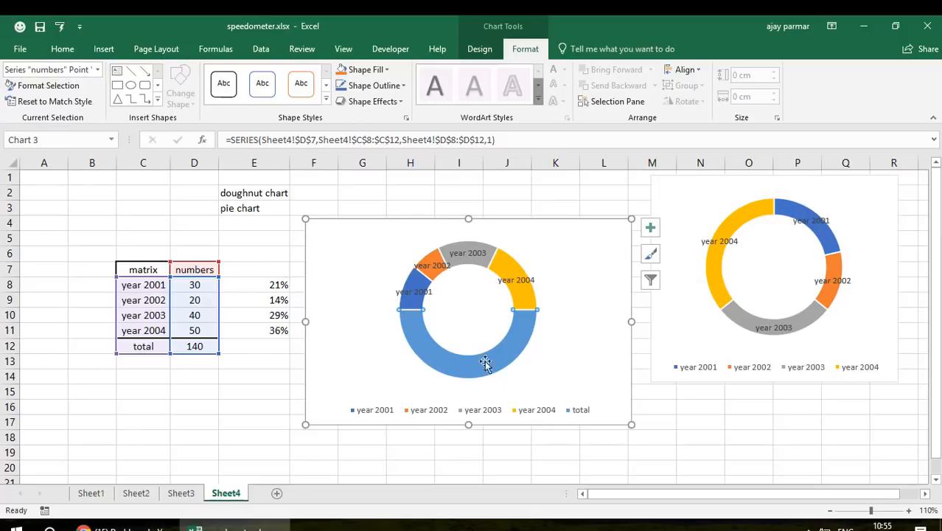
mouse_move(447, 348)
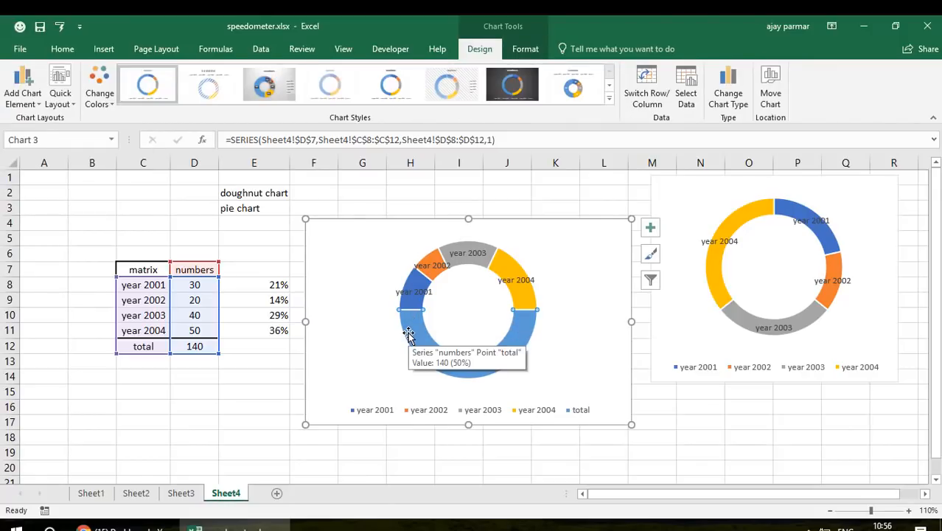
left_click(64, 51)
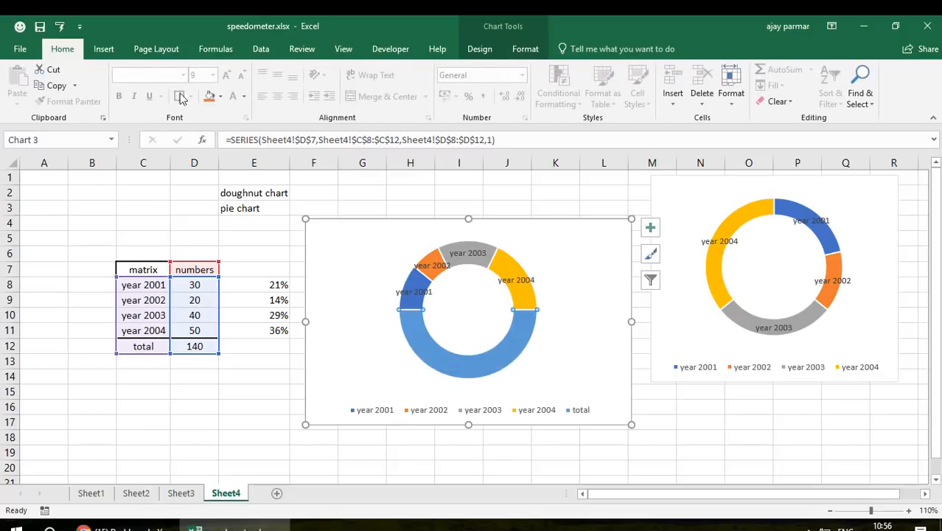
left_click(220, 97)
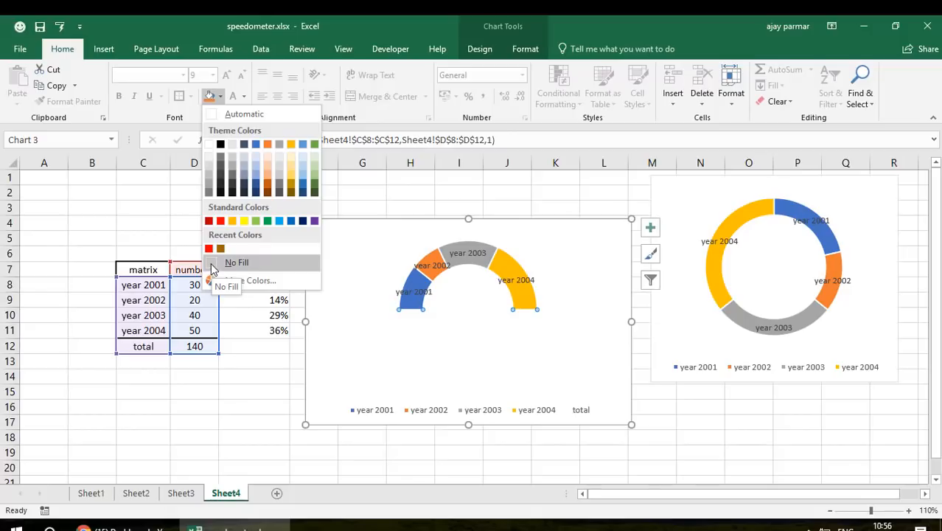
left_click(422, 345)
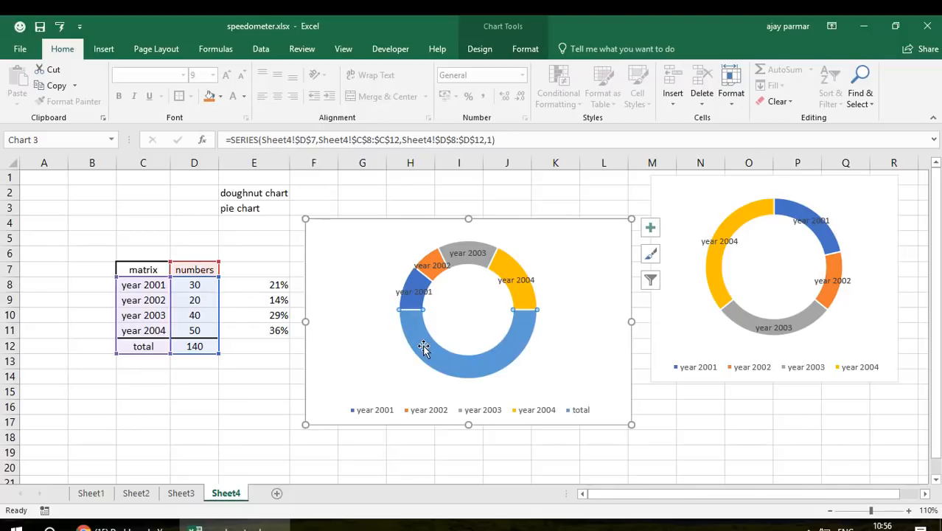
- Set the total segment of the rotated doughnut to no fill, deselect the chart and close the data point formatting options
right_click(424, 348)
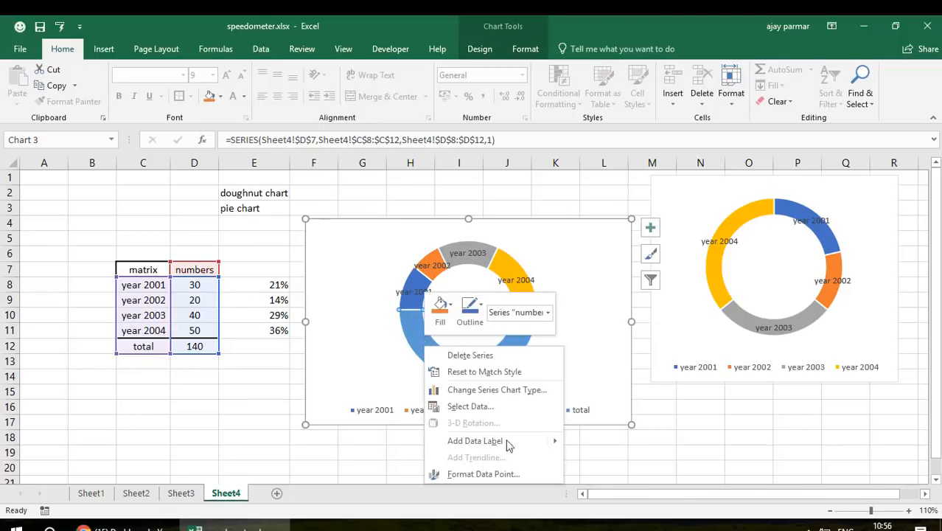
left_click(485, 476)
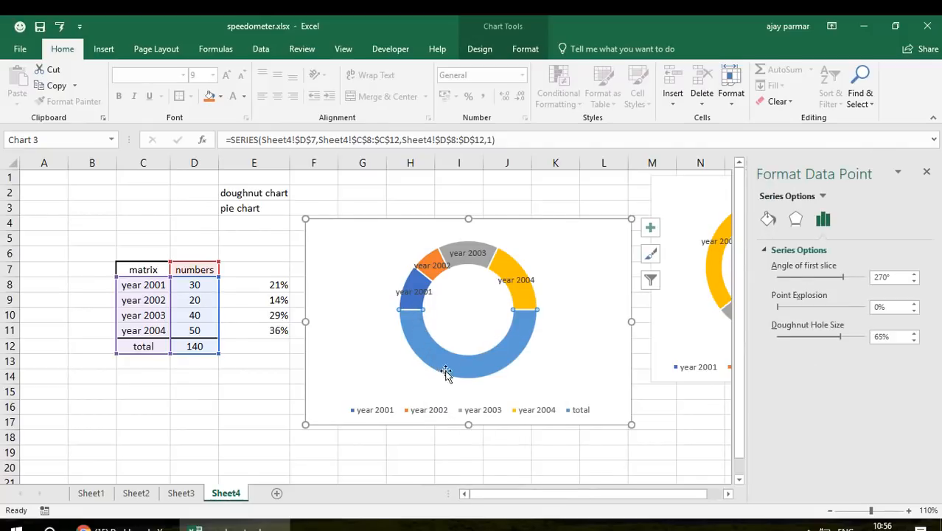
mouse_move(511, 354)
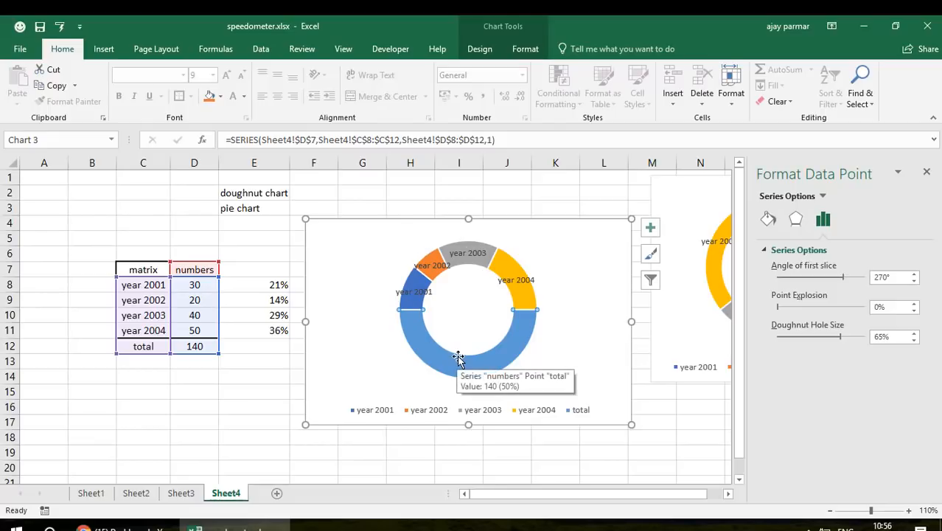
left_click(768, 220)
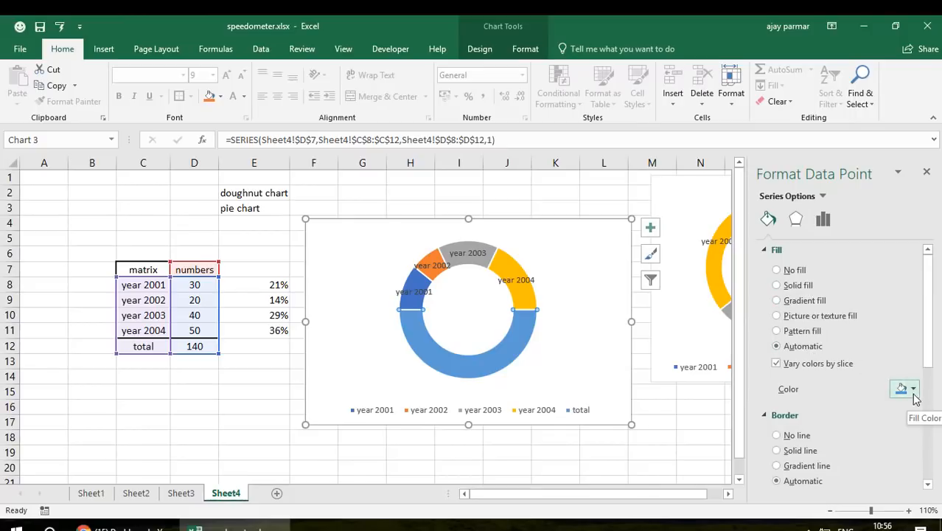
left_click(776, 270)
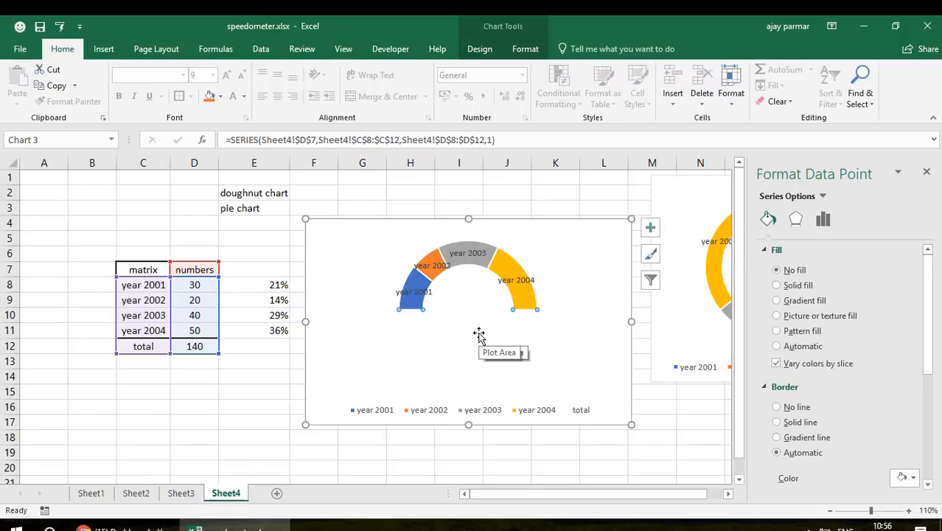
left_click(496, 180)
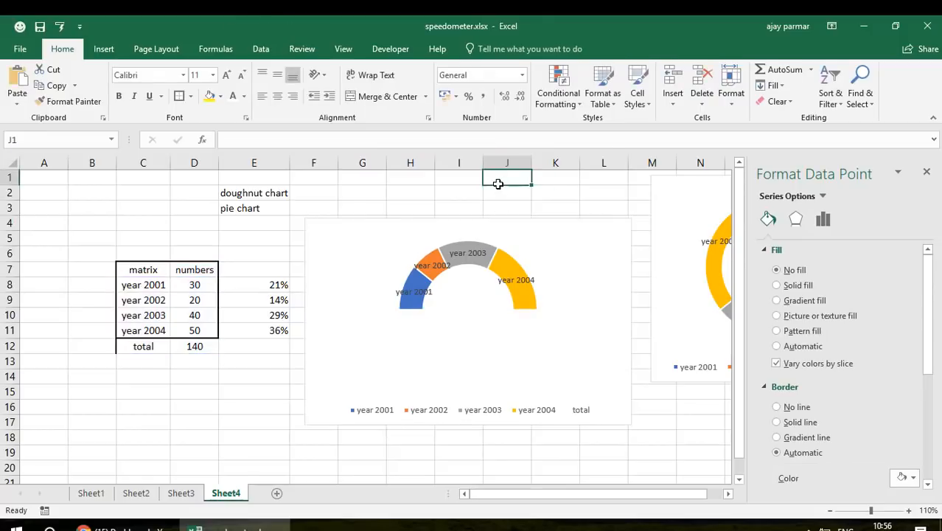
left_click(927, 172)
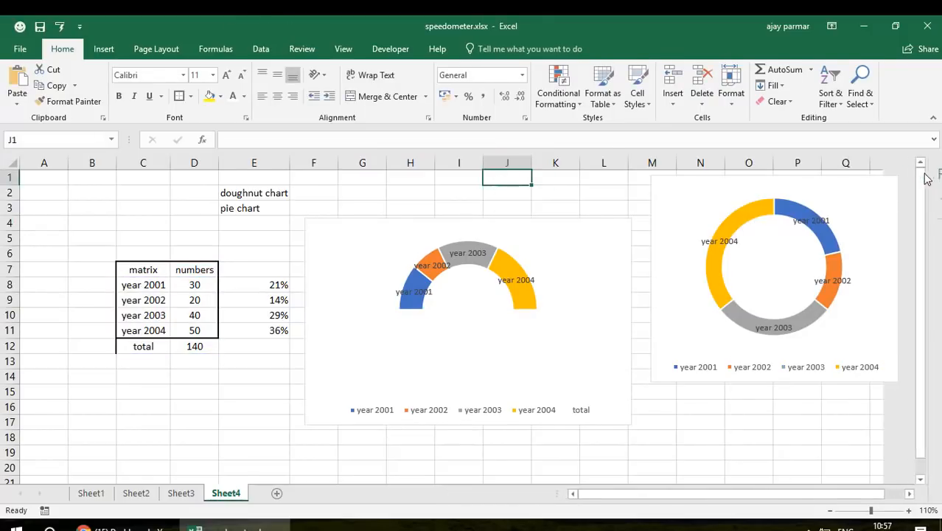
- Hide the gridlines on Sheet4
left_click(340, 48)
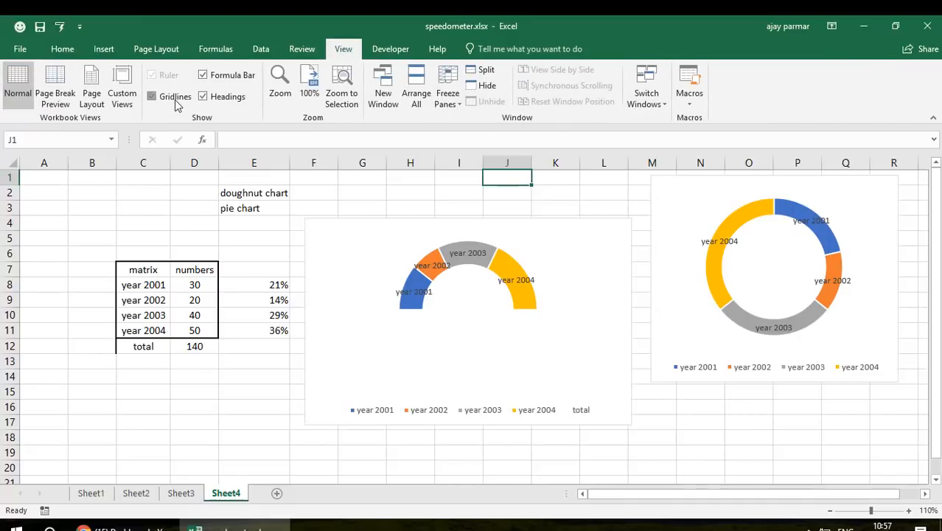
left_click(153, 97)
left_click(419, 193)
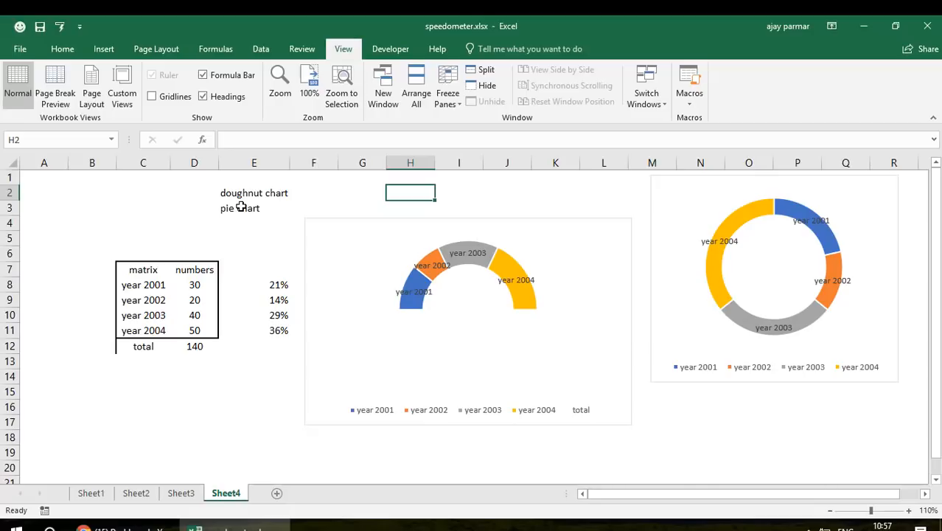
- Move the year 2001, year 2002 and year 2004 data labels slightly outward from their segments on the half-ring chart
left_click(404, 295)
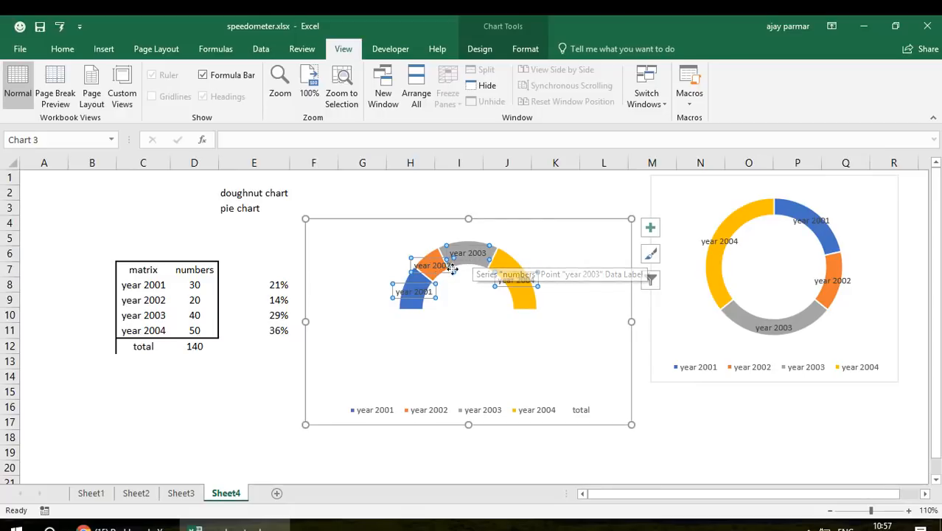
left_click(415, 285)
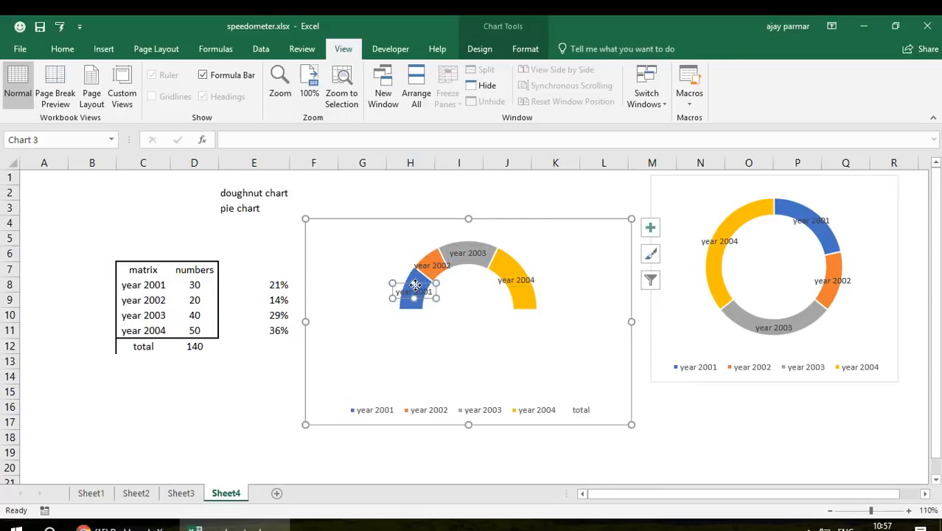
left_click_drag(416, 285, 398, 285)
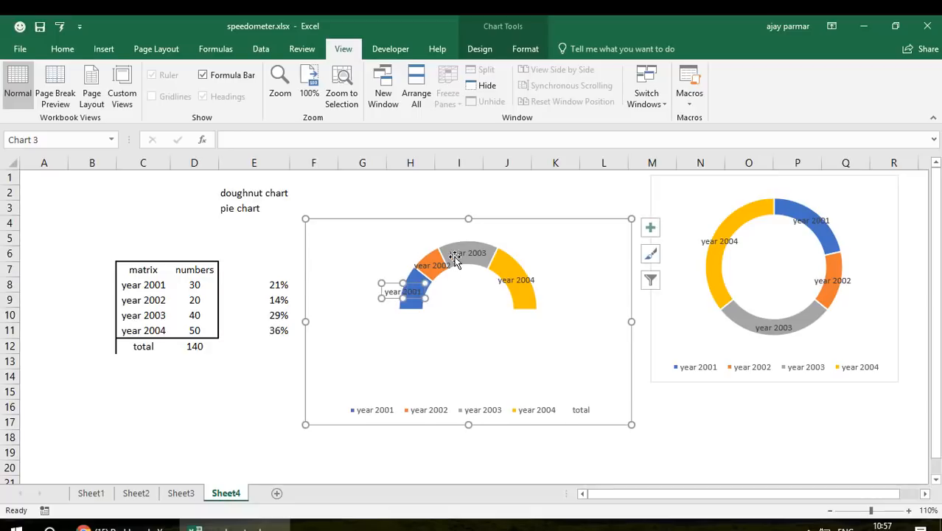
left_click(437, 265)
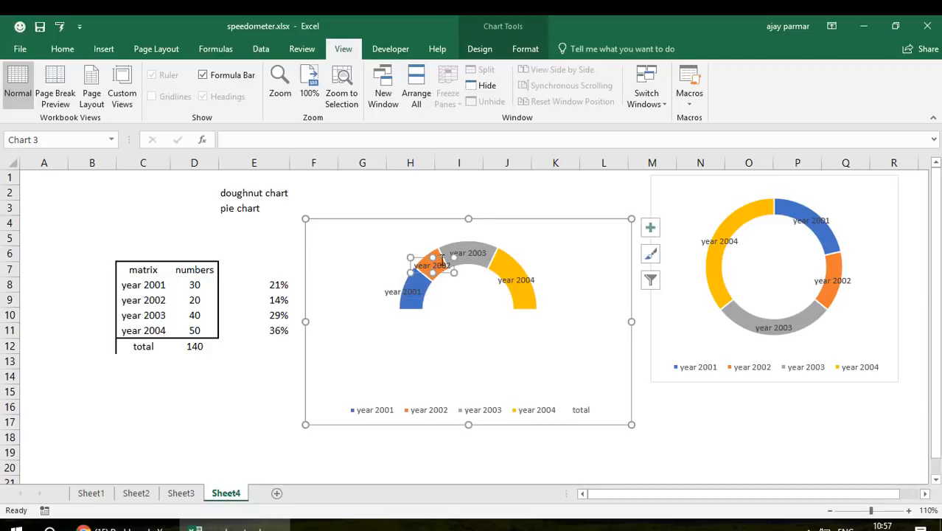
left_click_drag(439, 256, 429, 251)
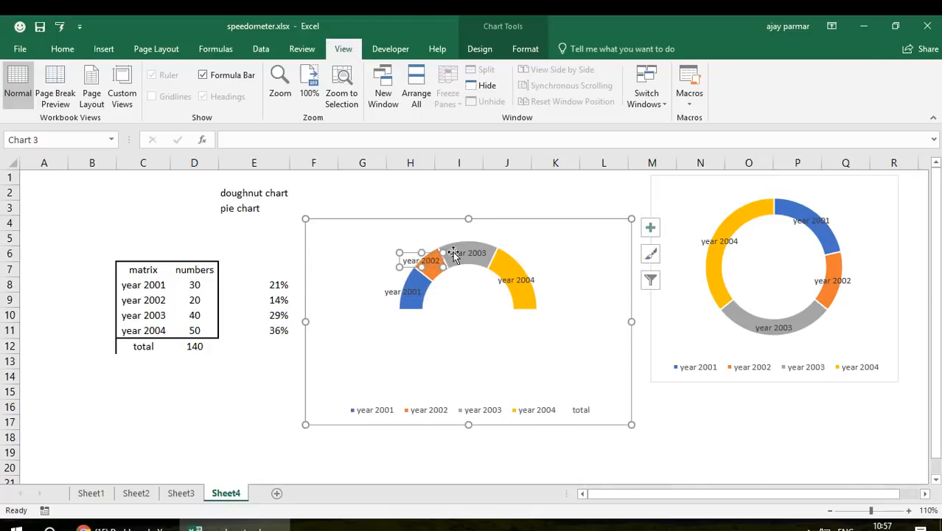
left_click(480, 253)
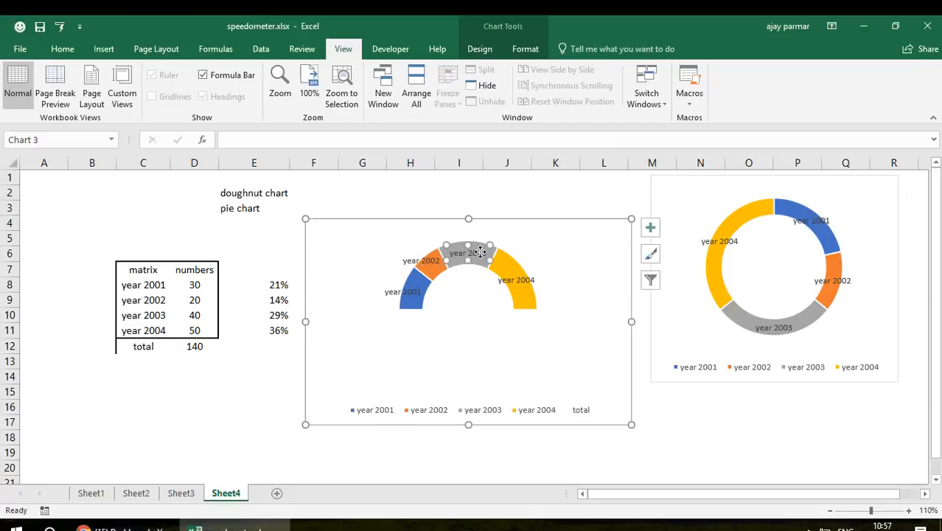
left_click(525, 283)
left_click_drag(531, 272, 542, 270)
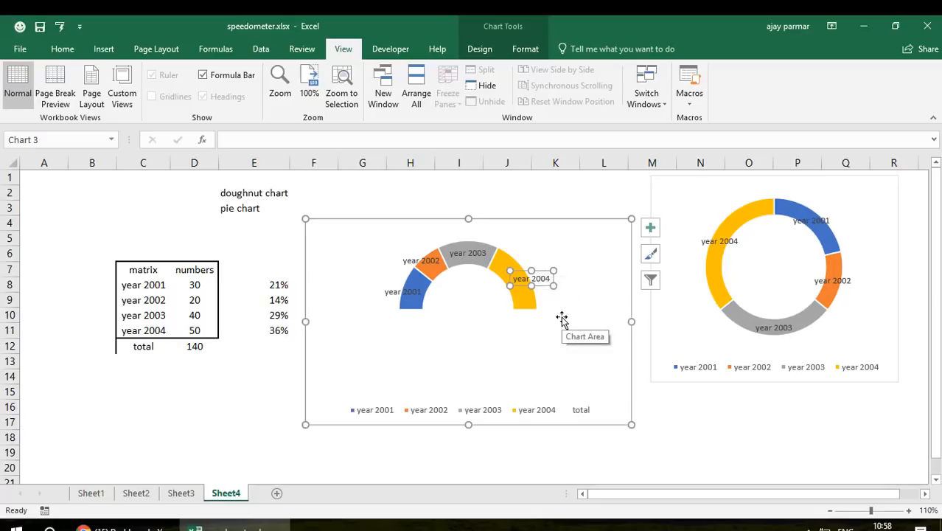
left_click(351, 259)
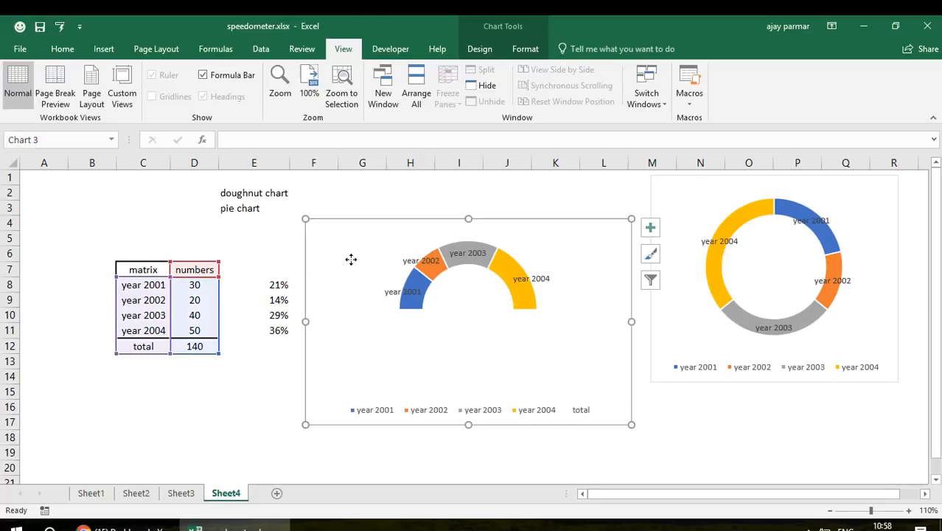
- Give only the year 2004 segment of the half-ring chart a solid black border
left_click(412, 302)
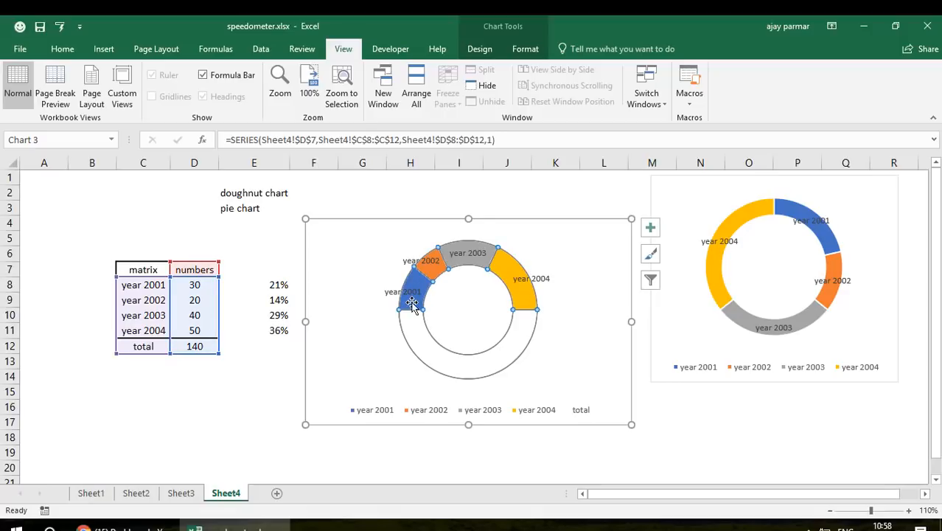
left_click(412, 304)
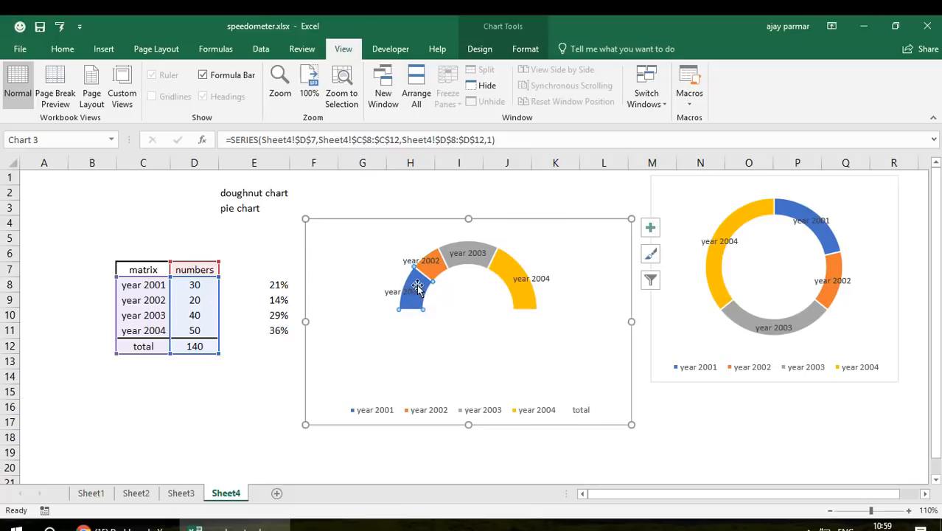
left_click(507, 266)
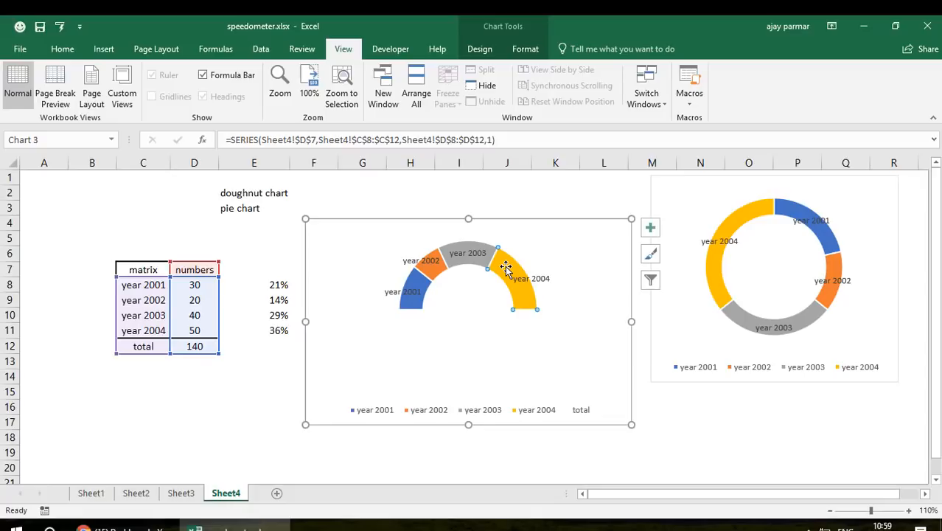
right_click(506, 267)
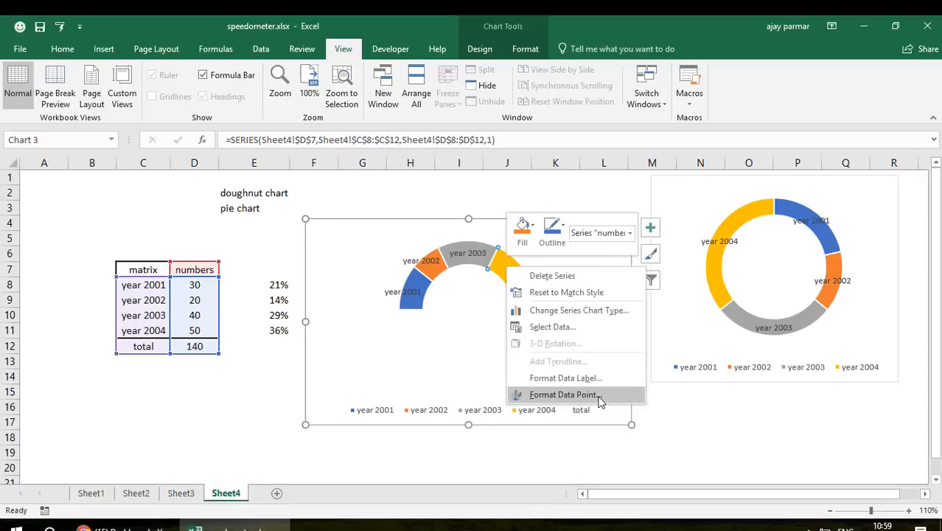
left_click(601, 396)
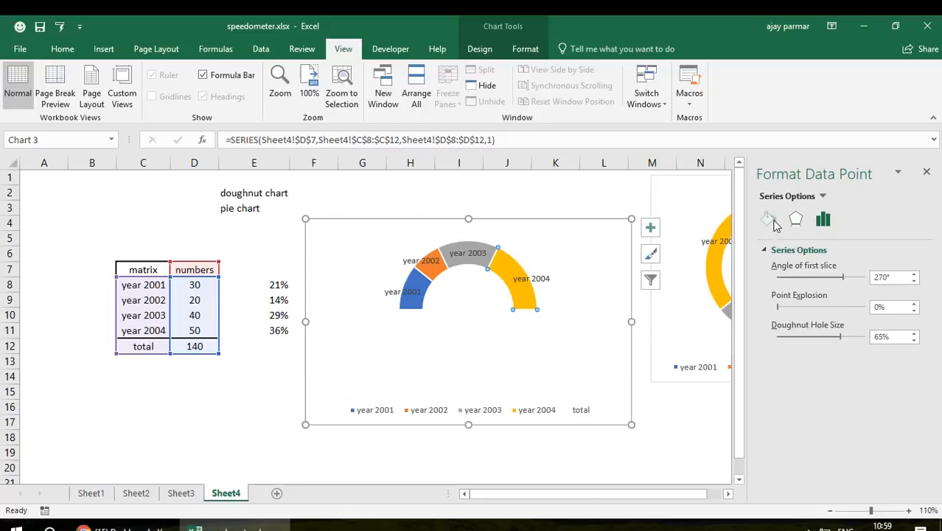
left_click(774, 224)
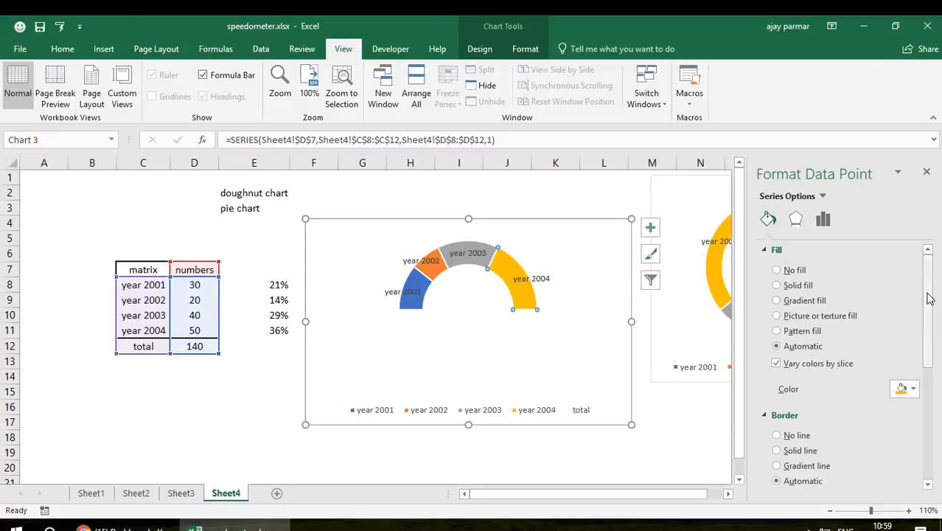
left_click_drag(932, 295, 931, 367)
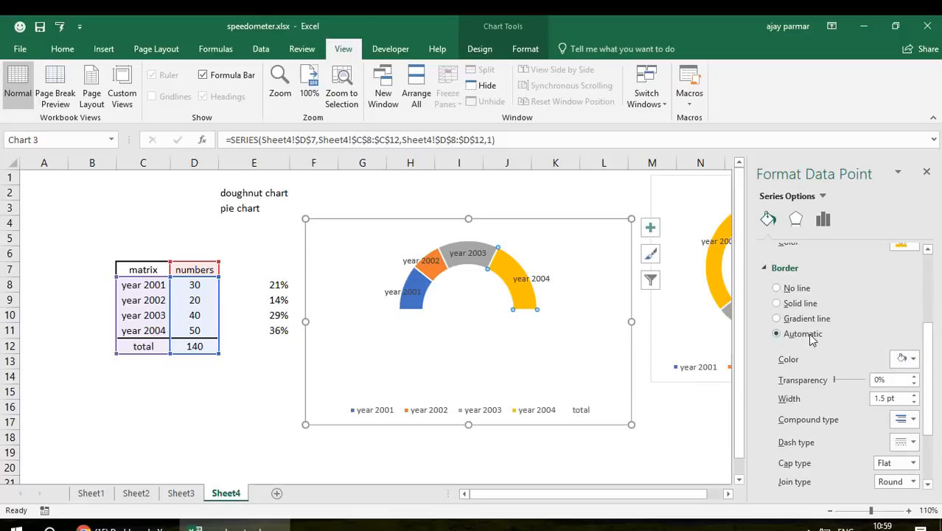
left_click(913, 360)
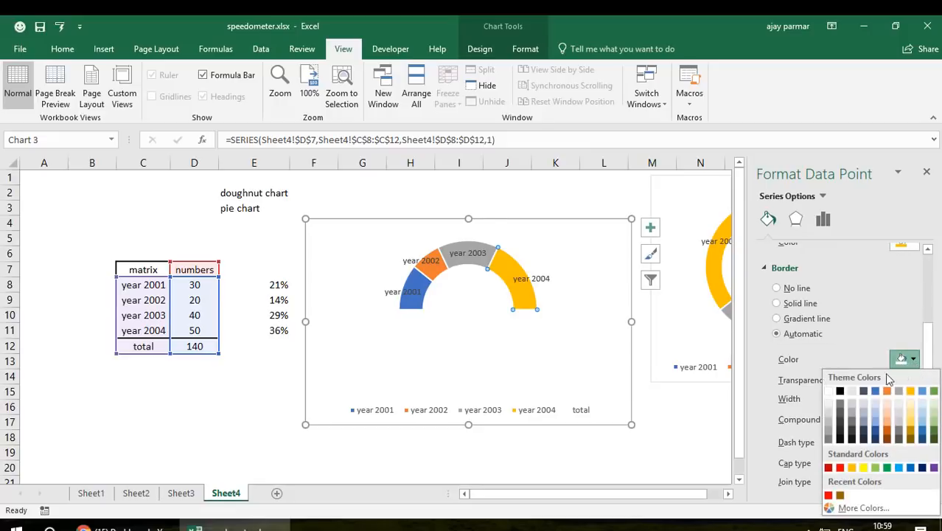
left_click(840, 392)
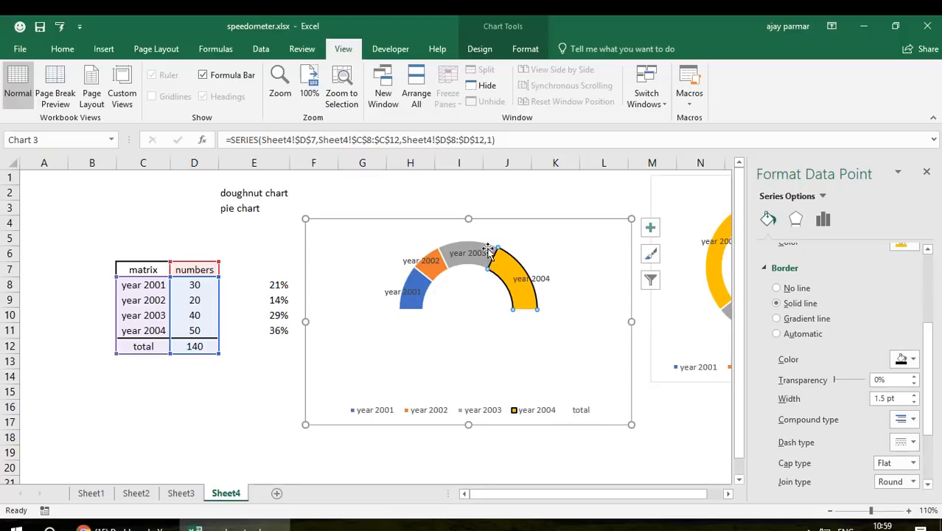
- Set the border of the half-ring chart's year 2004 segment to no line
left_click(912, 360)
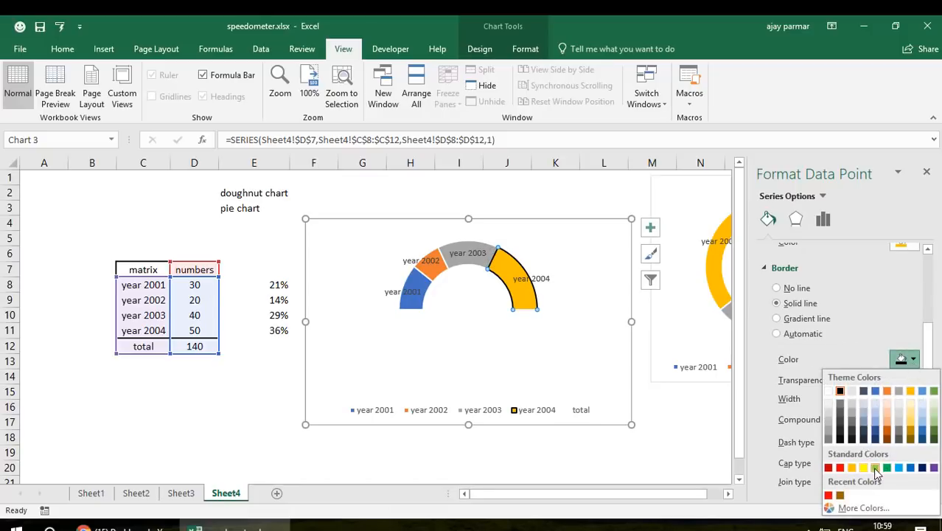
left_click(876, 392)
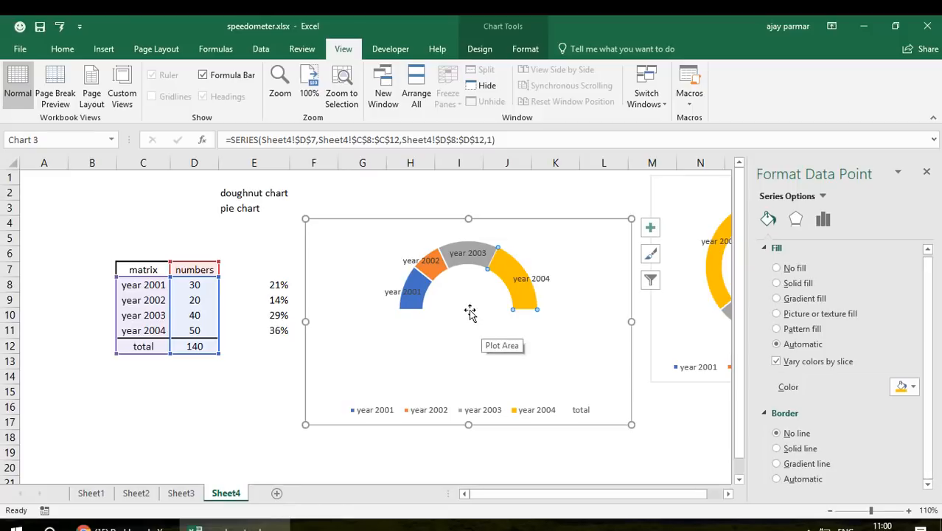
left_click(402, 191)
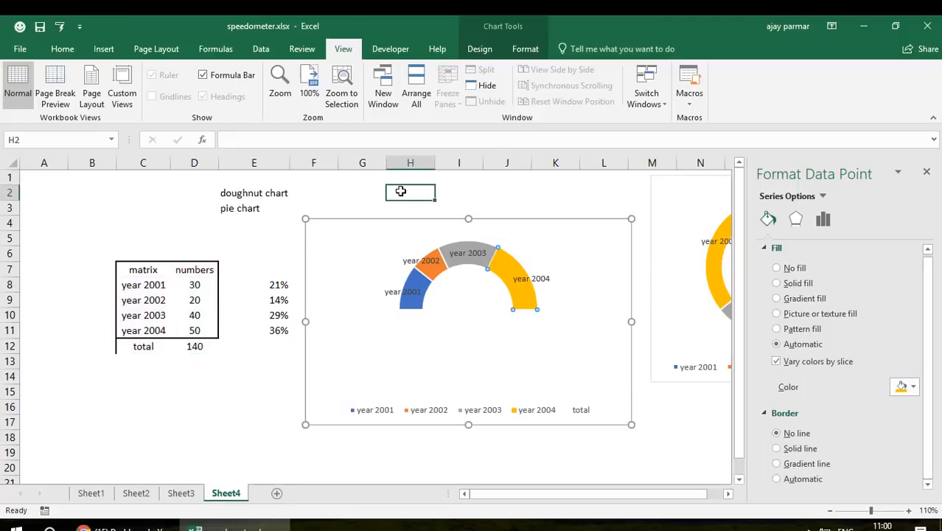
- Set the border of only the year 2003 segment to no line and deselect the half-ring chart
left_click(470, 266)
left_click(472, 266)
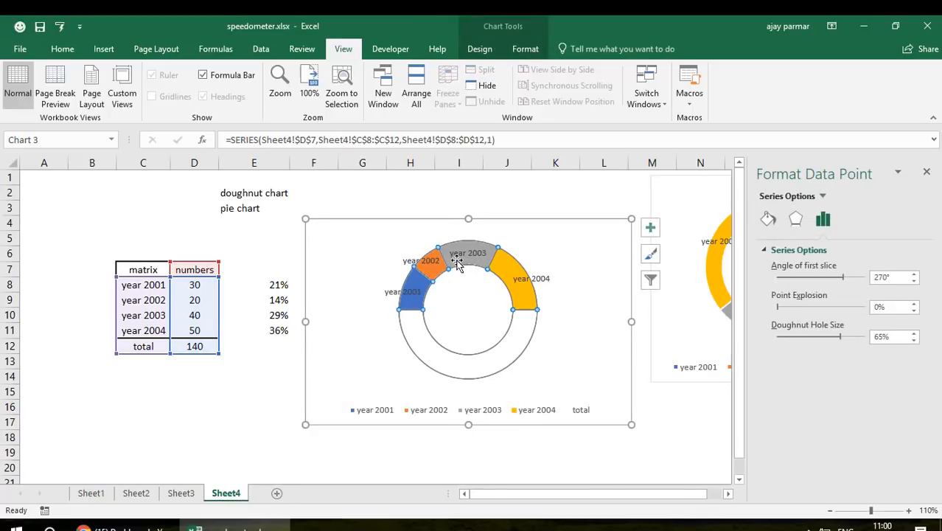
left_click(767, 220)
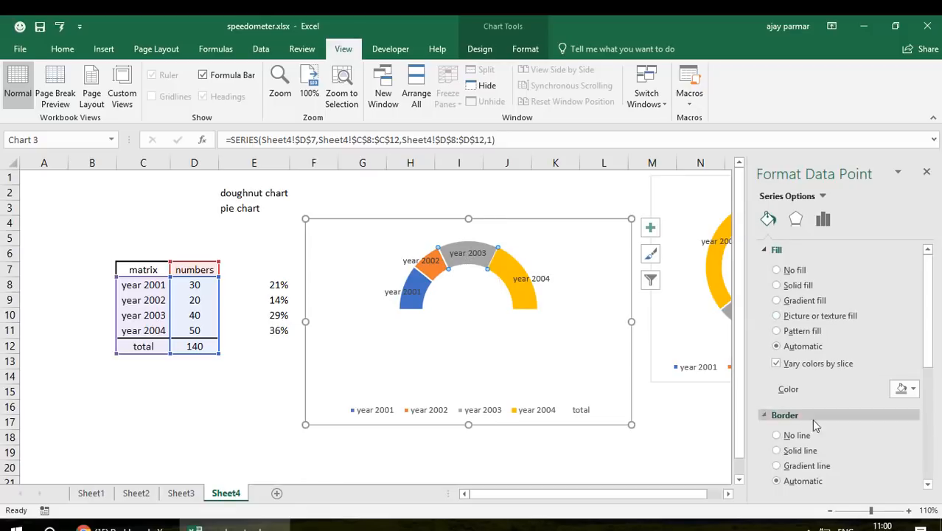
left_click(777, 436)
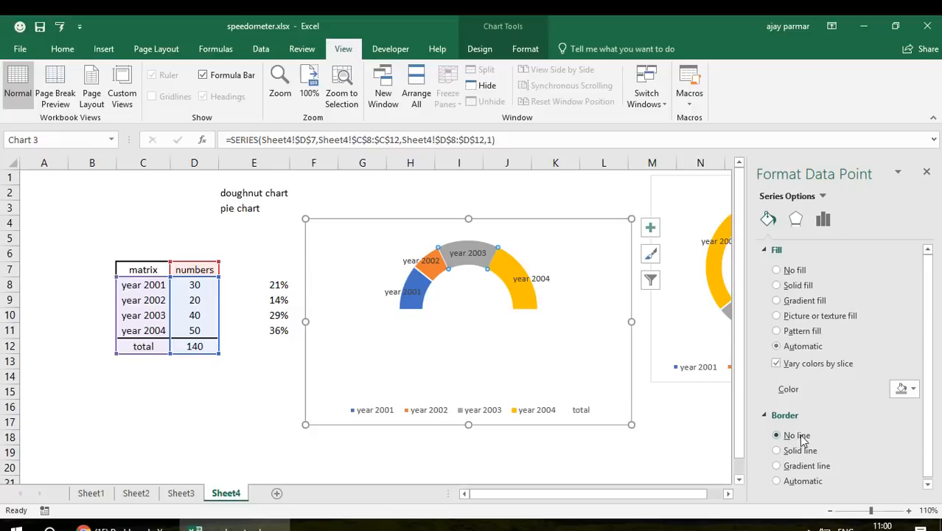
left_click(517, 205)
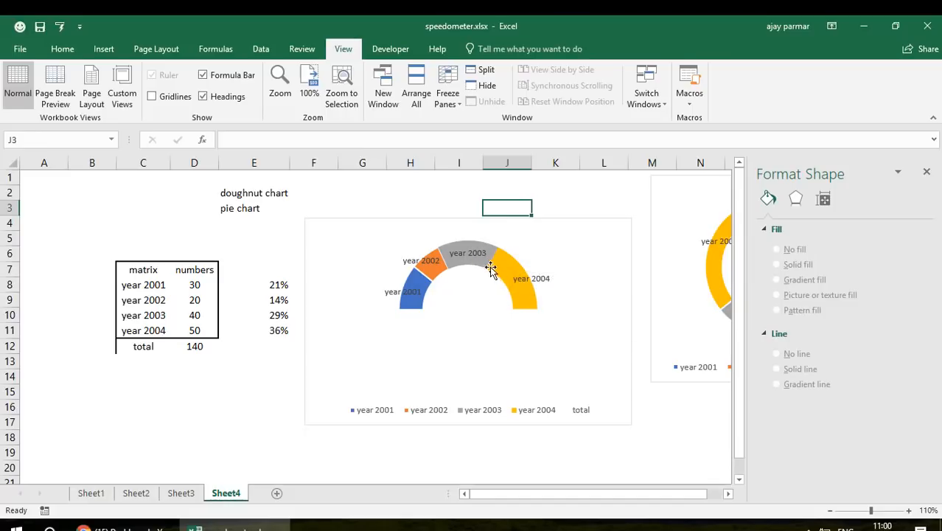
- Set the border of only the year 2002 segment on the half-ring chart to no line
left_click(435, 271)
left_click(435, 271)
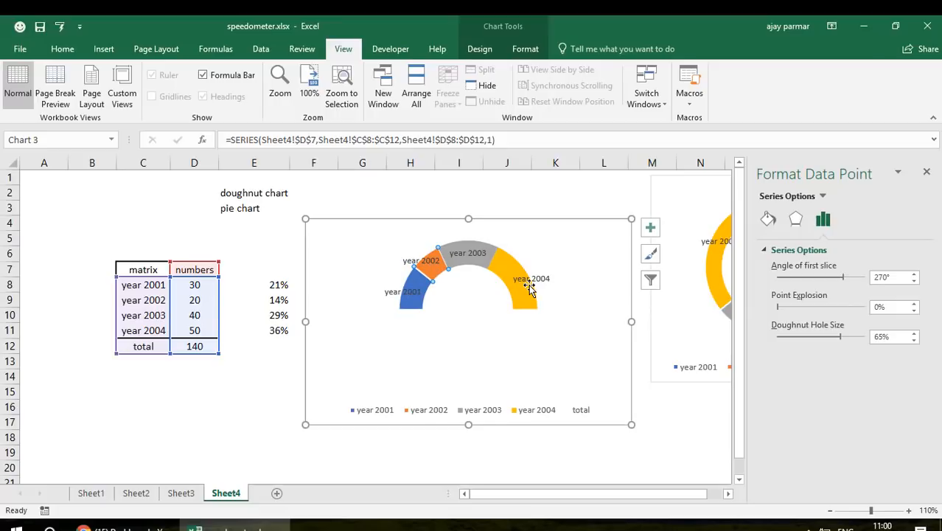
left_click(768, 220)
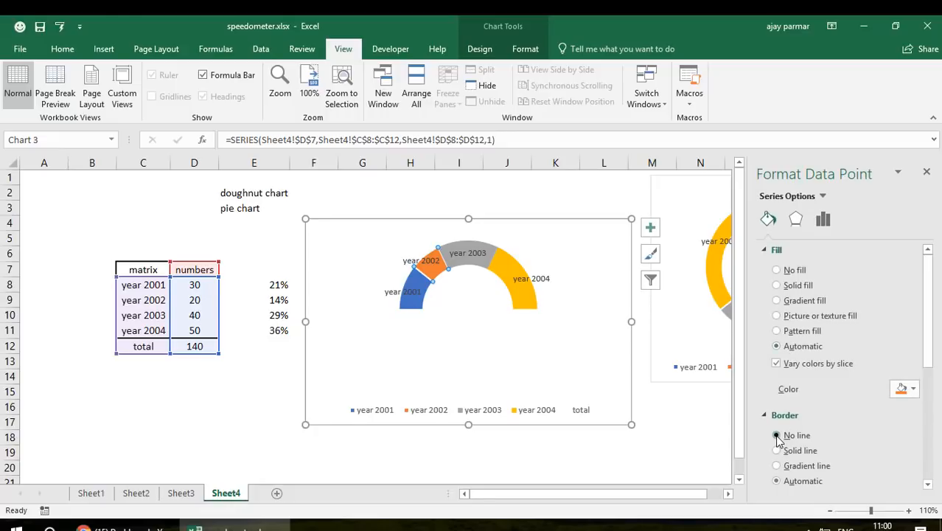
left_click(776, 436)
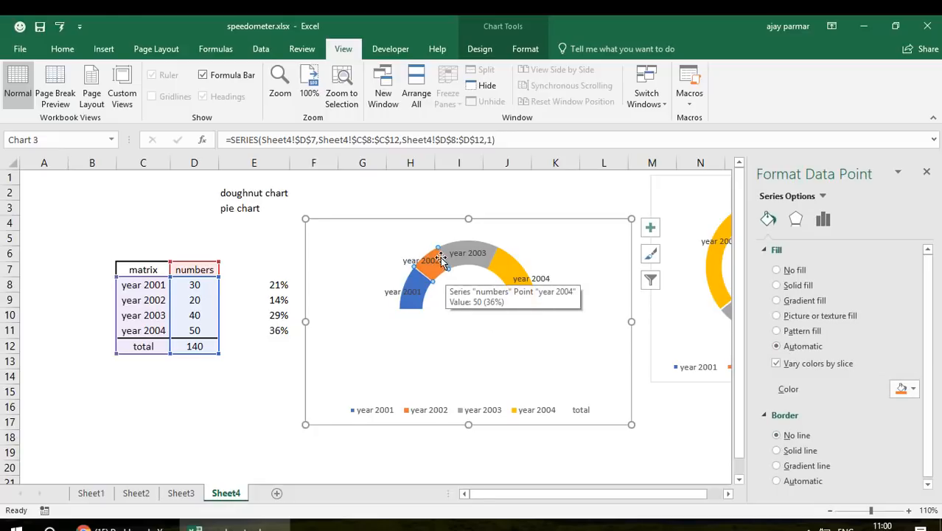
- Set the border of the year 2001 segment to no line, deselect the chart and close the formatting options
left_click(415, 303)
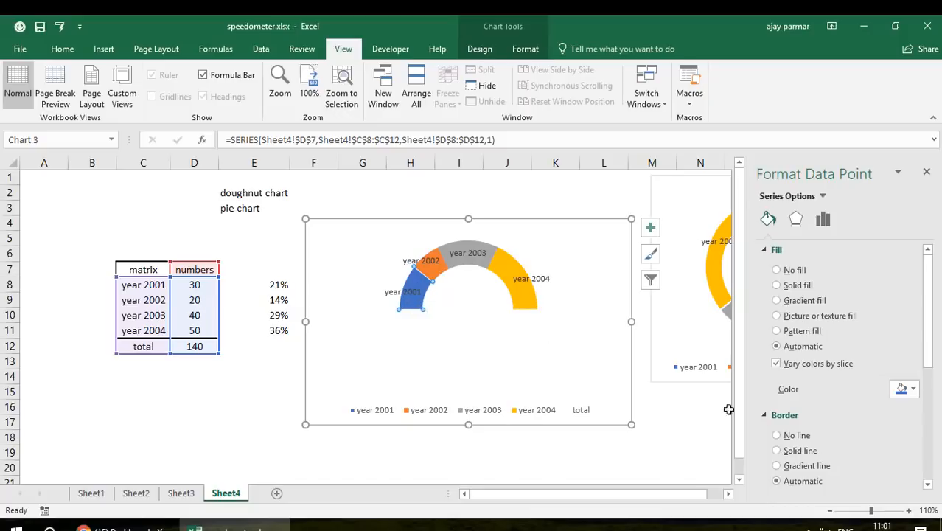
left_click(777, 436)
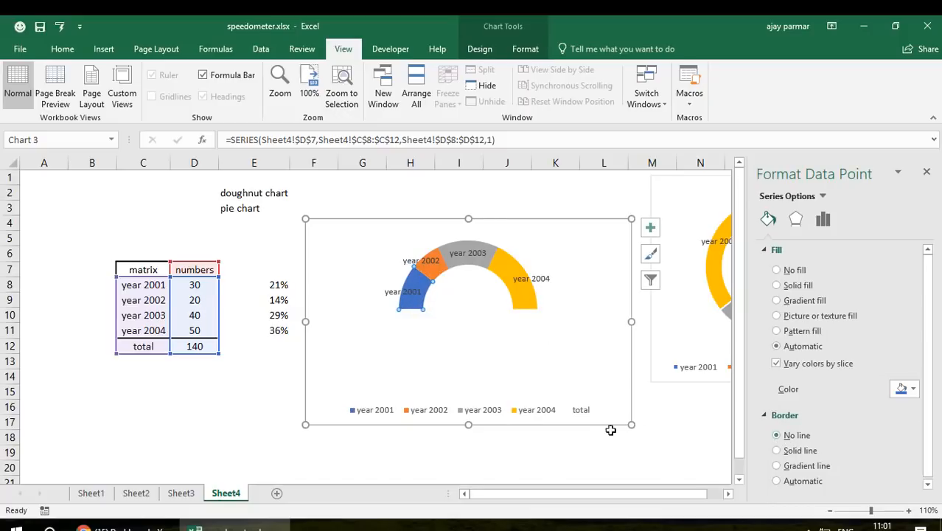
left_click(594, 453)
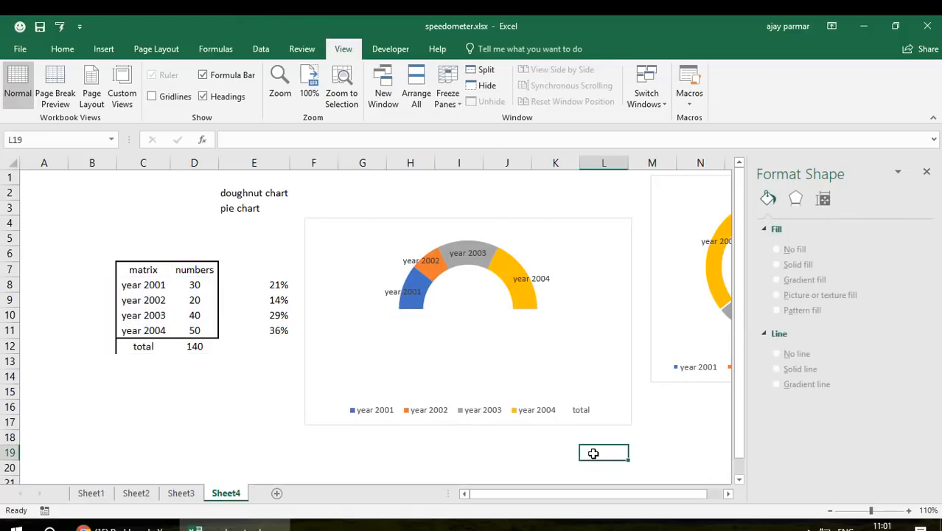
left_click(462, 192)
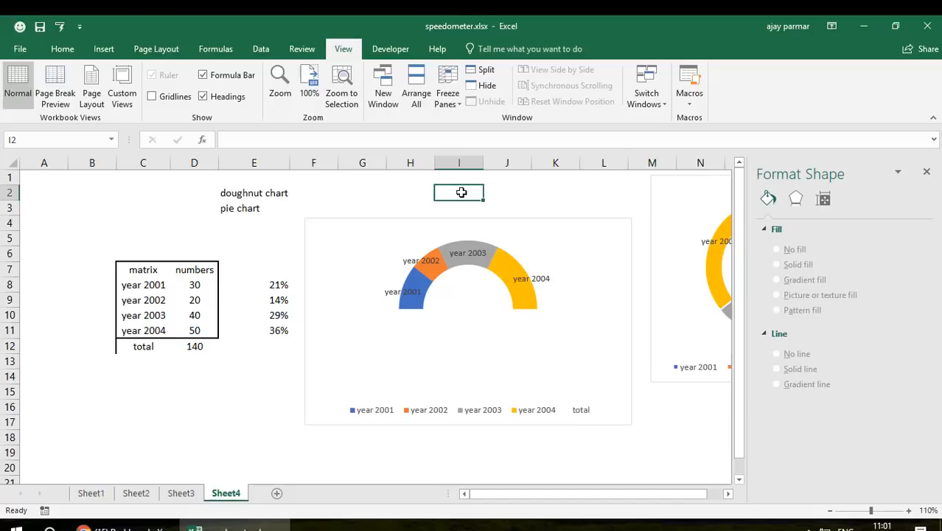
left_click(927, 171)
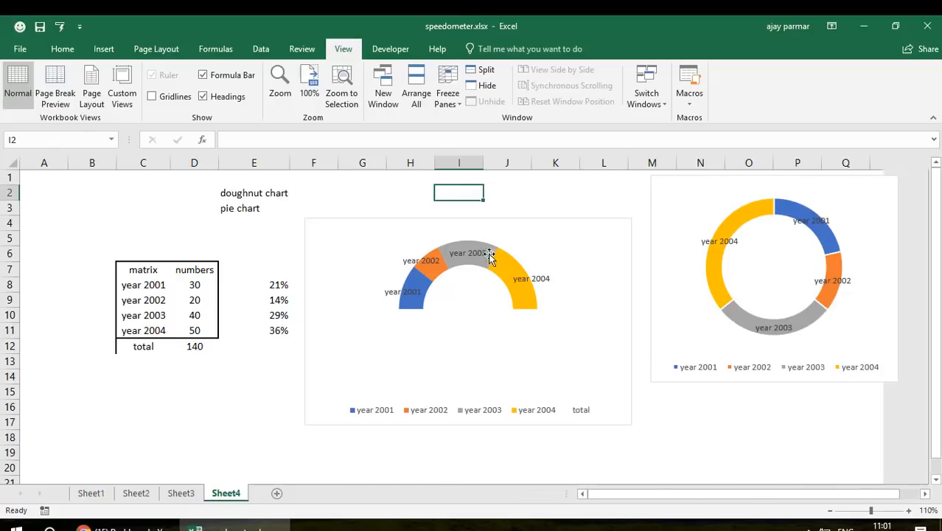
- Make all year data labels on the half-ring chart bold and set their font to Arial
left_click(426, 261)
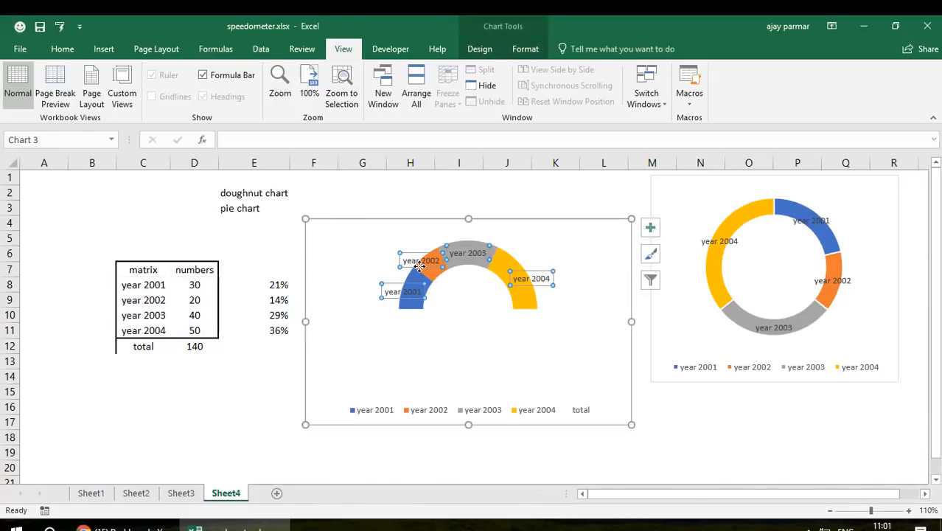
left_click(64, 50)
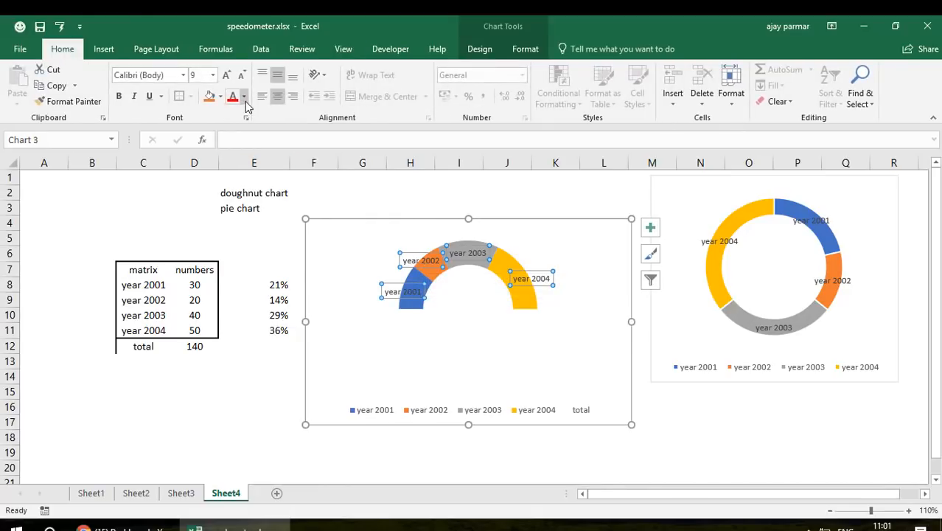
left_click(244, 100)
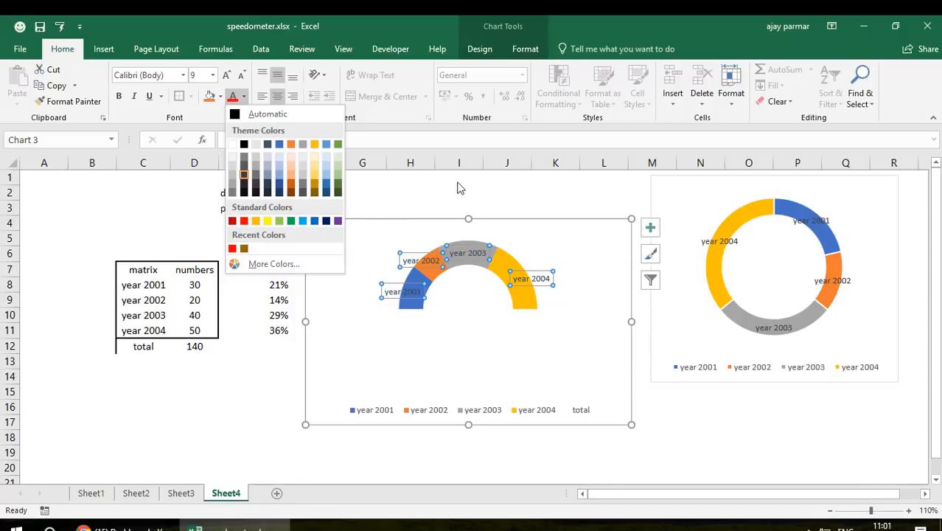
left_click(121, 97)
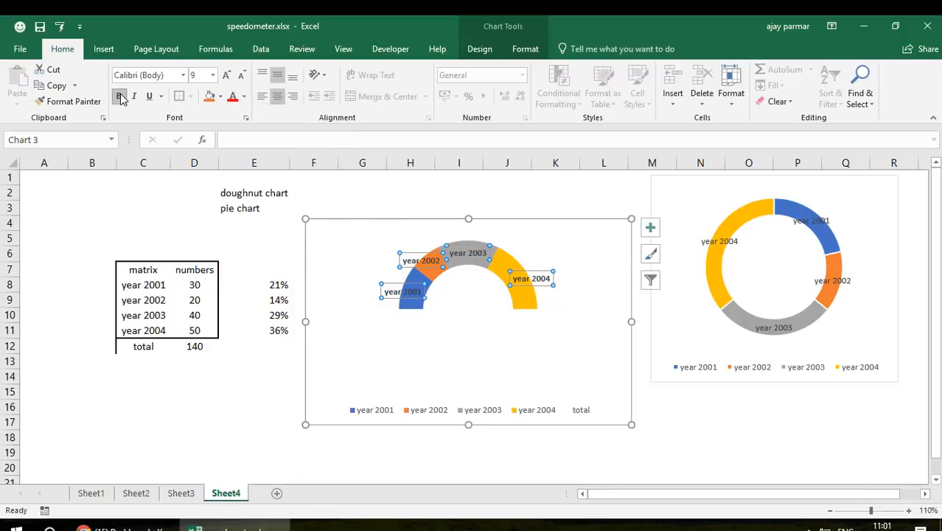
left_click(184, 76)
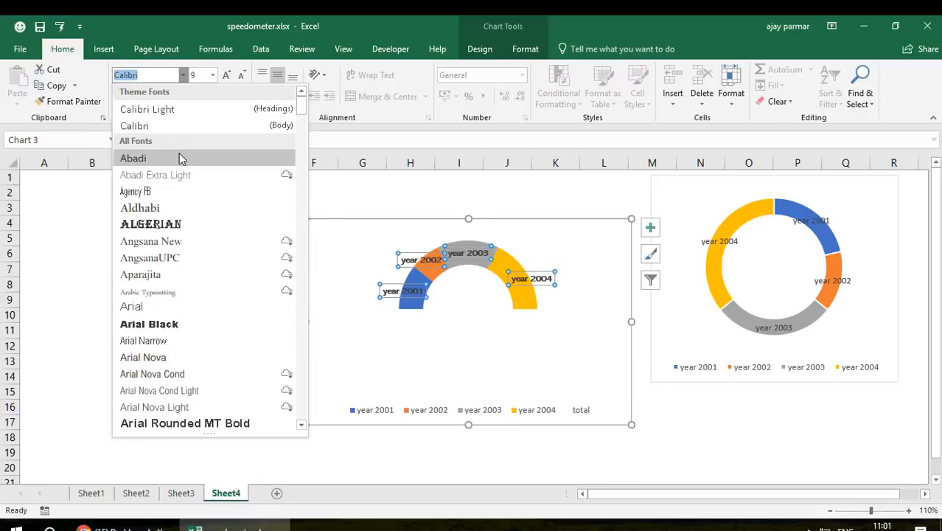
left_click(157, 309)
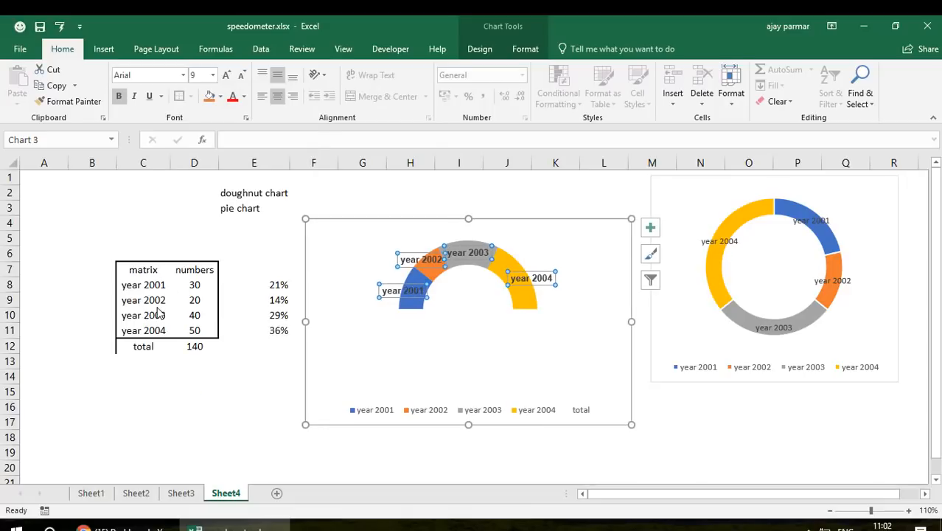
- Set the font size of the half-ring chart's year data labels to 7.5
left_click(213, 75)
left_click(205, 91)
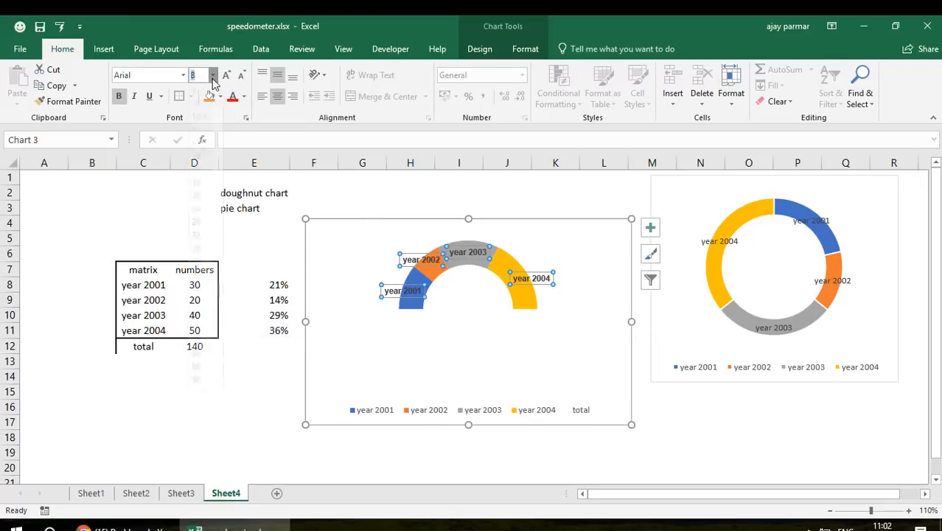
left_click(212, 77)
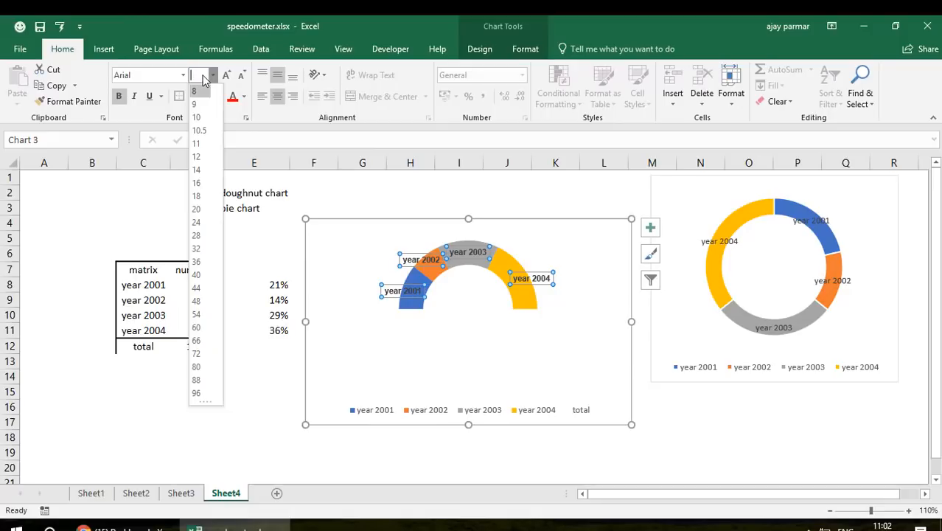
type("7.5")
key("Return")
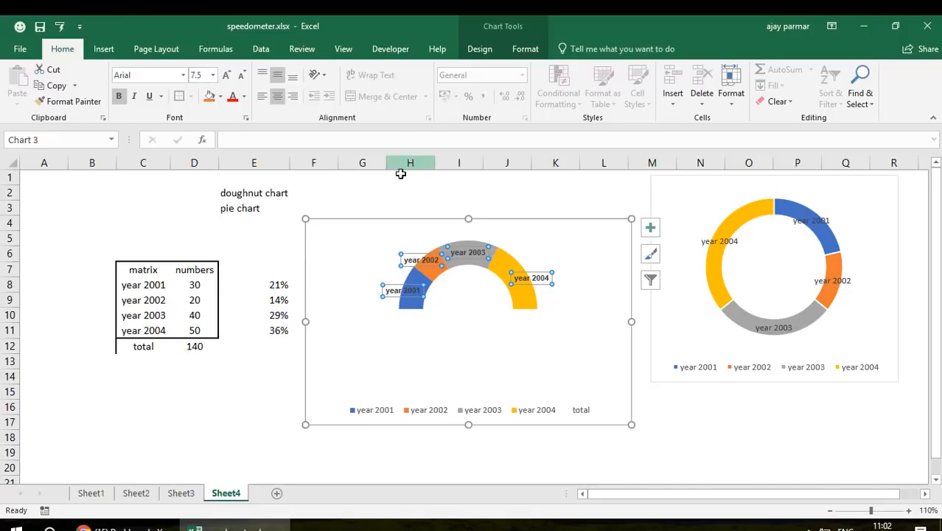